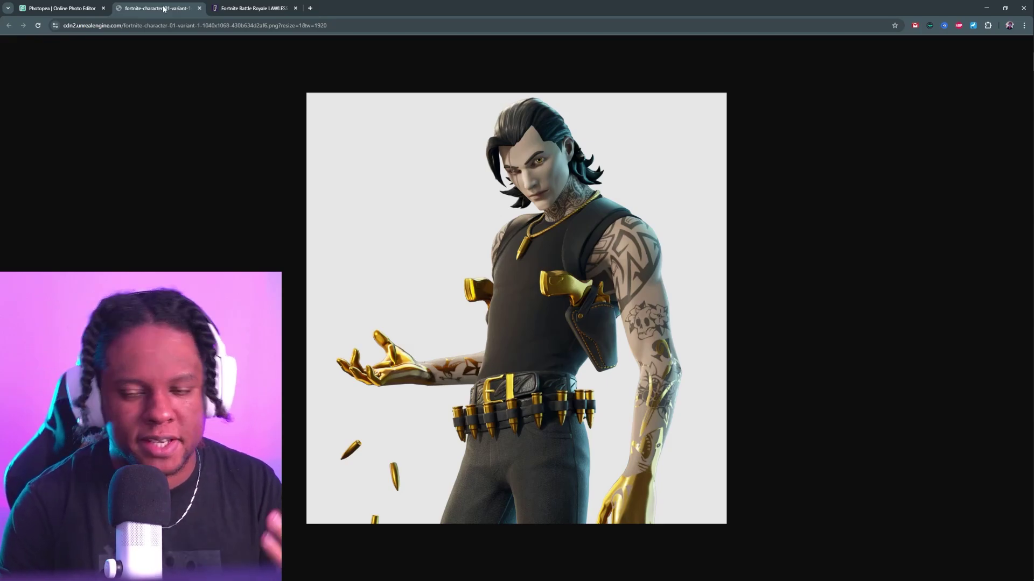
# Return to the Photopea tab showing the 2560×1440 New Project settings
pyautogui.click(72, 9)
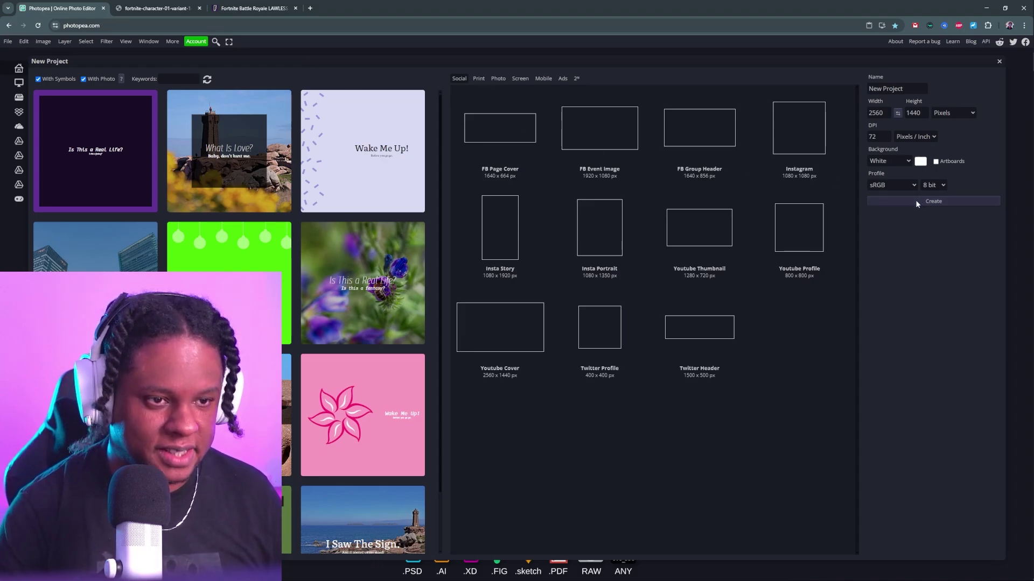
# Keep width 2560 and height 1440, choose a Black background, and create the document
pyautogui.moveTo(877, 293); pyautogui.dragTo(943, 290)
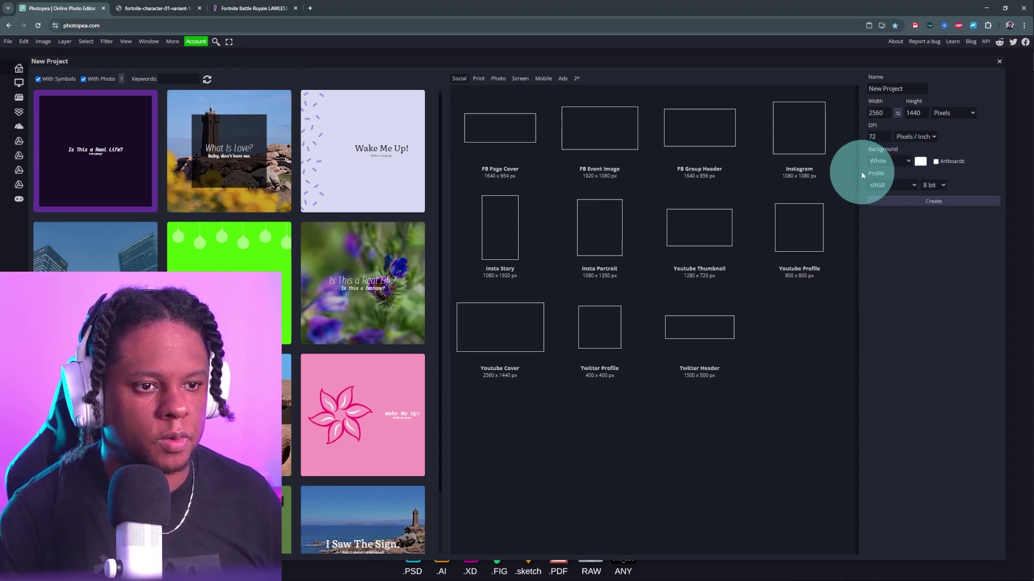
pyautogui.click(871, 113)
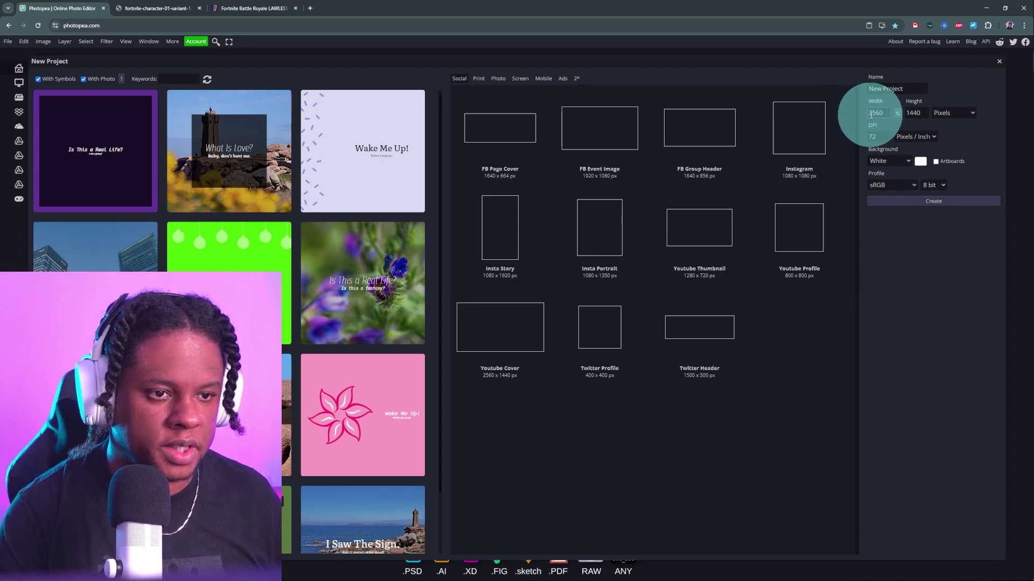
pyautogui.click(914, 113)
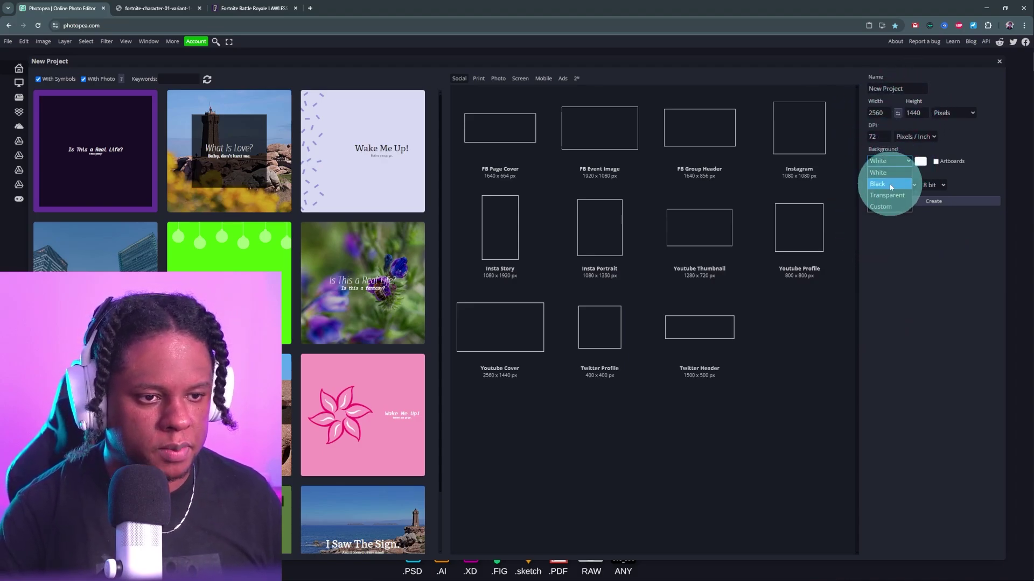
pyautogui.click(890, 185)
pyautogui.click(903, 202)
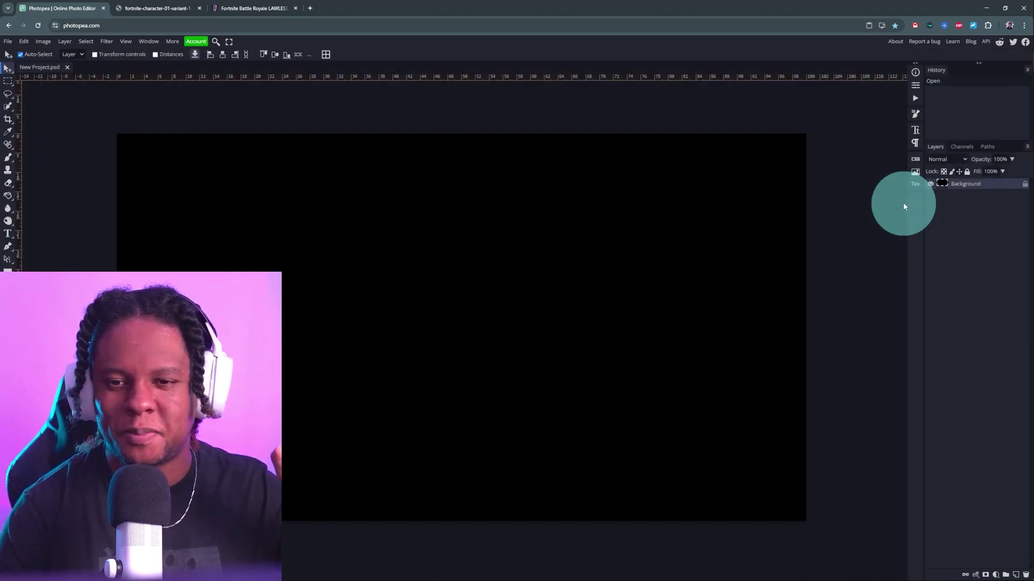
# Paste a sample banner and add horizontal guides at its top and bottom edges
pyautogui.hotkey('ctrl', 'v')
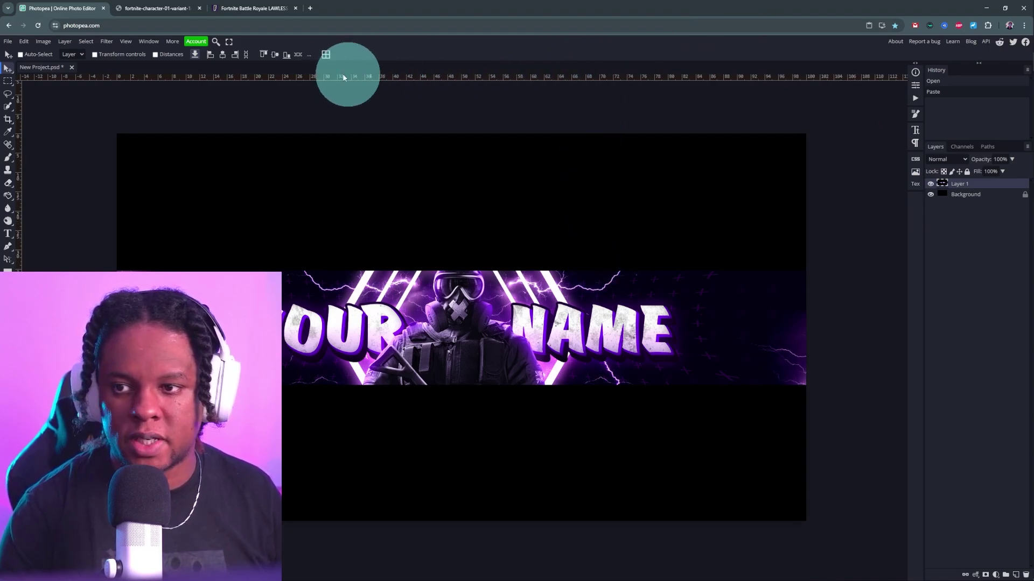
pyautogui.hotkey('ctrl', 'r')
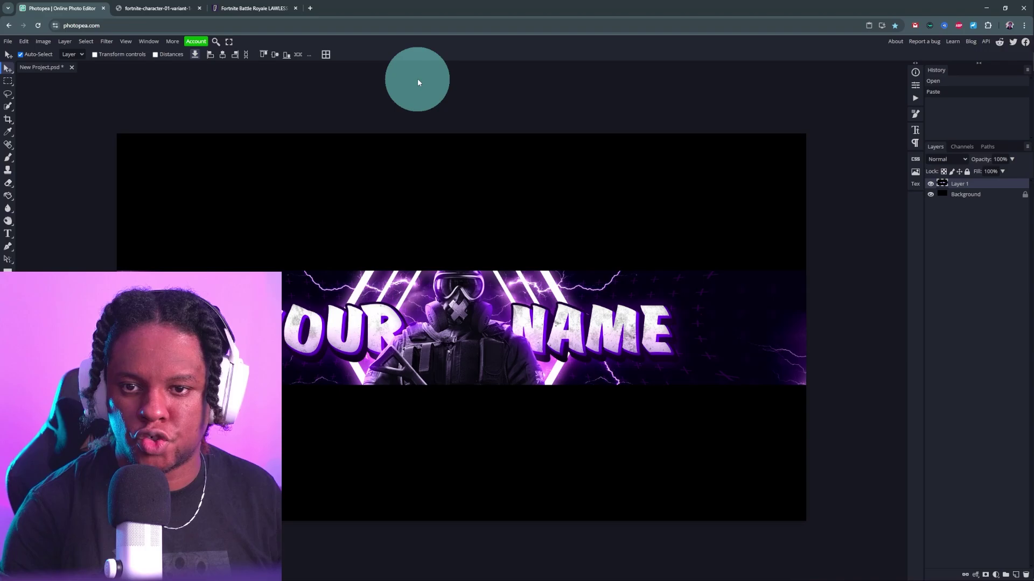
pyautogui.hotkey('ctrl', 'r')
pyautogui.hotkey('ctrl', 'r')
pyautogui.hotkey('ctrl', 'r')
pyautogui.hotkey('ctrl', 'r')
pyautogui.hotkey('ctrl', 'r')
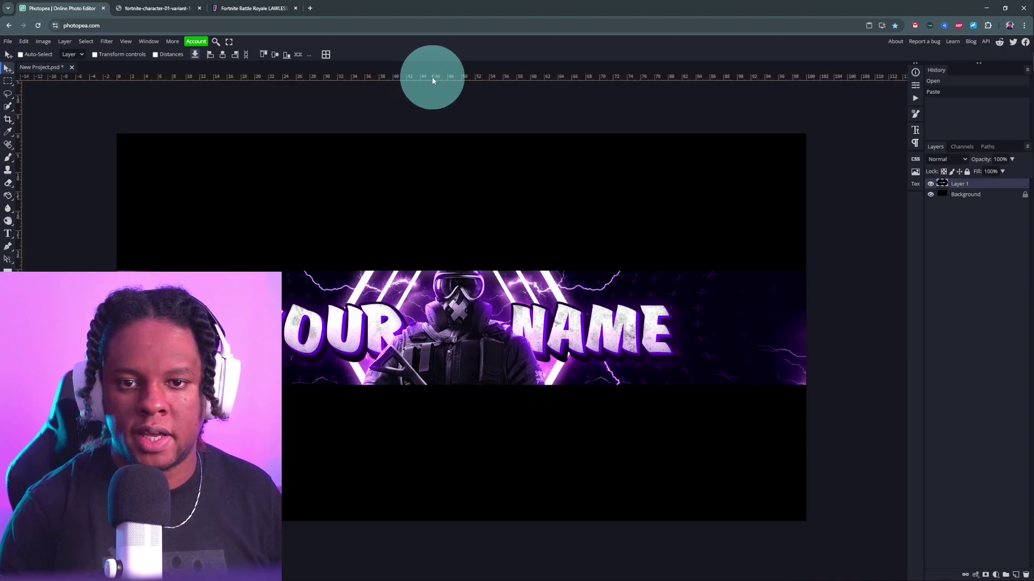
pyautogui.moveTo(426, 77); pyautogui.dragTo(434, 271)
pyautogui.moveTo(407, 79); pyautogui.dragTo(378, 388)
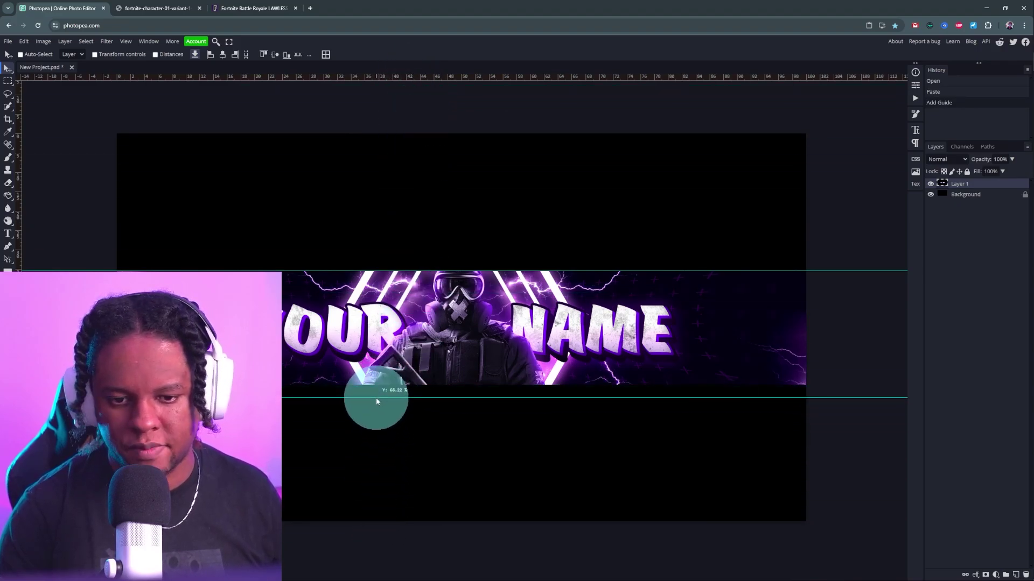
pyautogui.moveTo(379, 389); pyautogui.dragTo(379, 385)
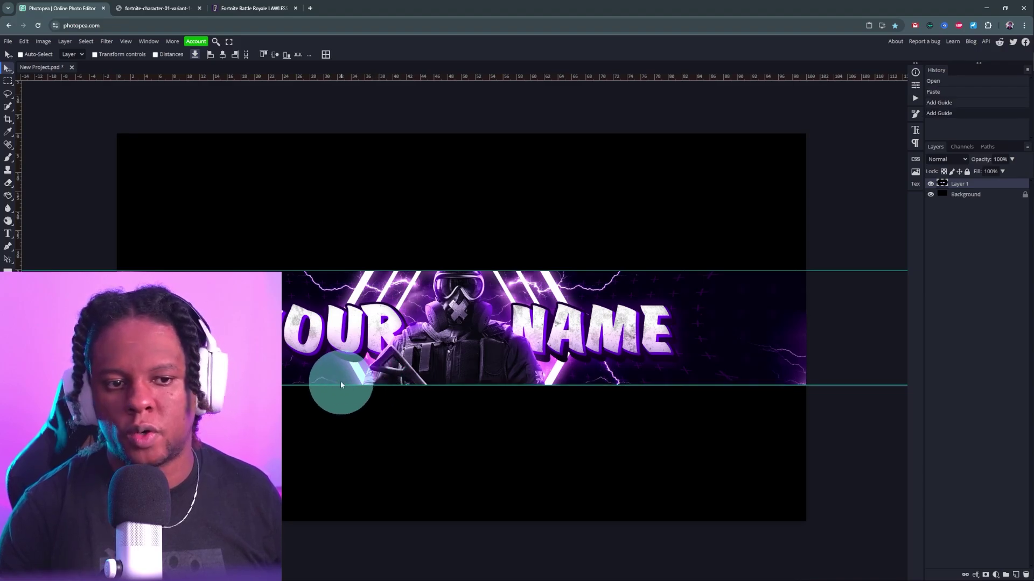
# Delete the sample banner layer and bring the Outlaw Midas character image into the document
pyautogui.moveTo(960, 185)
pyautogui.mouseDown()
pyautogui.moveTo(999, 568)
pyautogui.moveTo(1024, 576)
pyautogui.mouseUp()
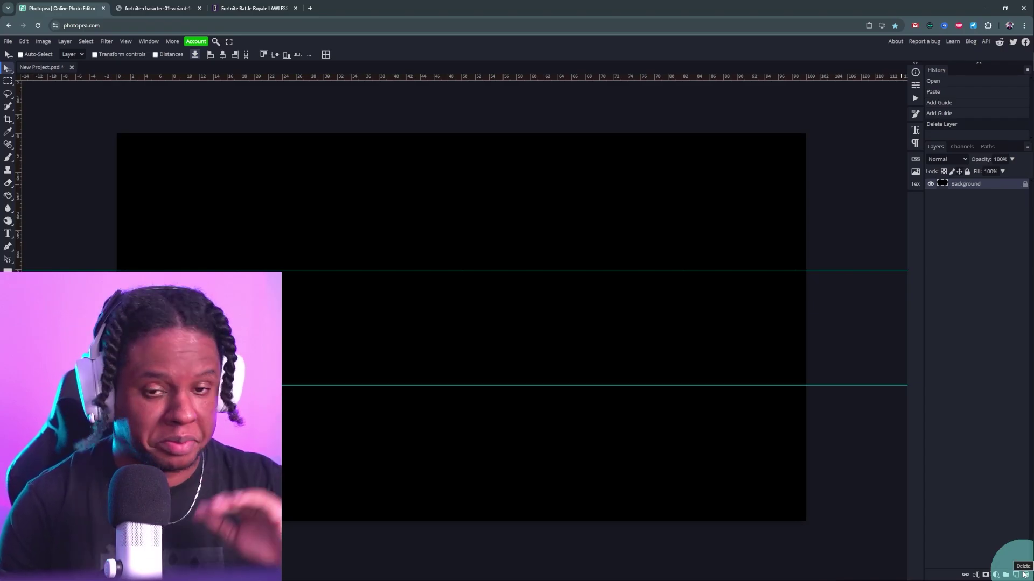
pyautogui.click(246, 8)
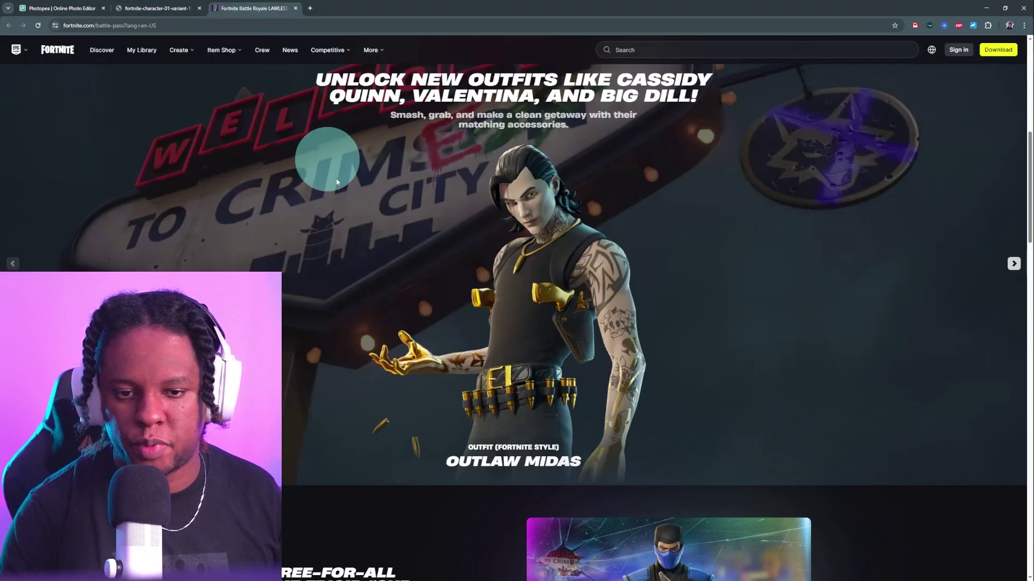
pyautogui.rightClick(539, 239)
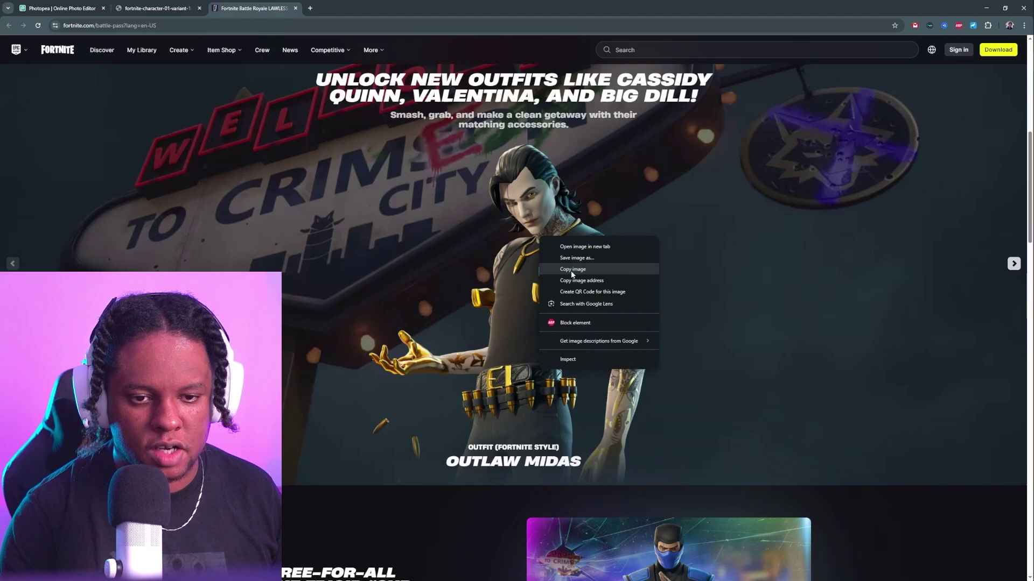
pyautogui.click(185, 12)
pyautogui.moveTo(508, 286)
pyautogui.mouseDown()
pyautogui.moveTo(53, 12)
pyautogui.moveTo(457, 275)
pyautogui.mouseUp()
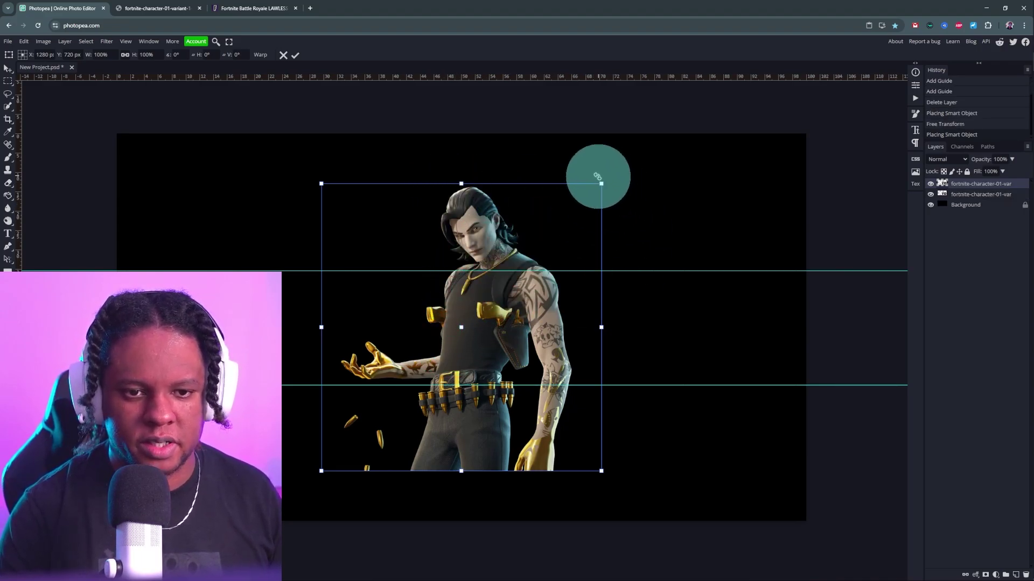
# Scale the character down to about 73% and reposition it on the canvas
pyautogui.moveTo(601, 185); pyautogui.dragTo(493, 322)
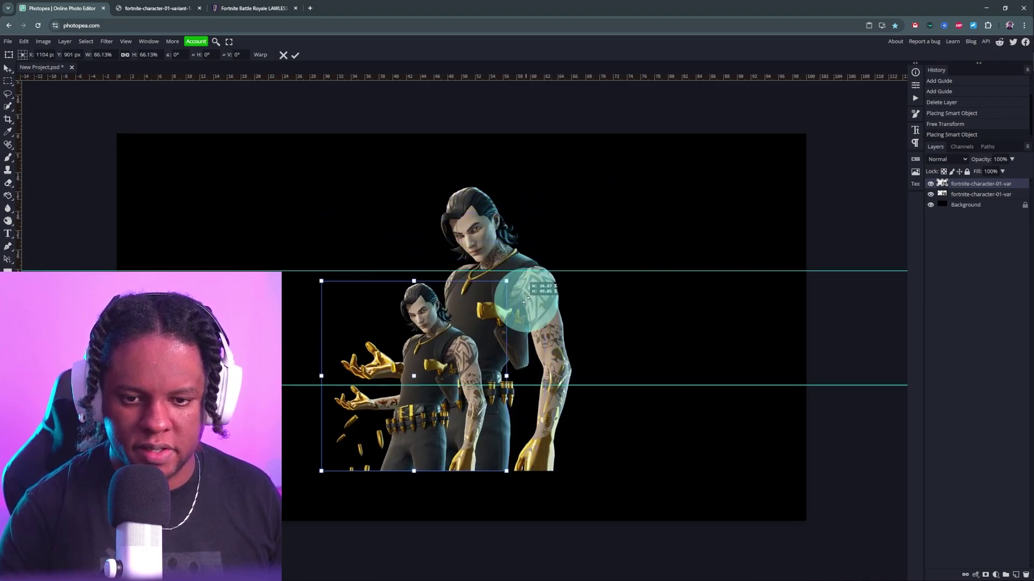
pyautogui.moveTo(415, 348)
pyautogui.mouseDown()
pyautogui.moveTo(463, 319)
pyautogui.moveTo(465, 303)
pyautogui.moveTo(476, 314)
pyautogui.mouseUp()
pyautogui.press('Return')
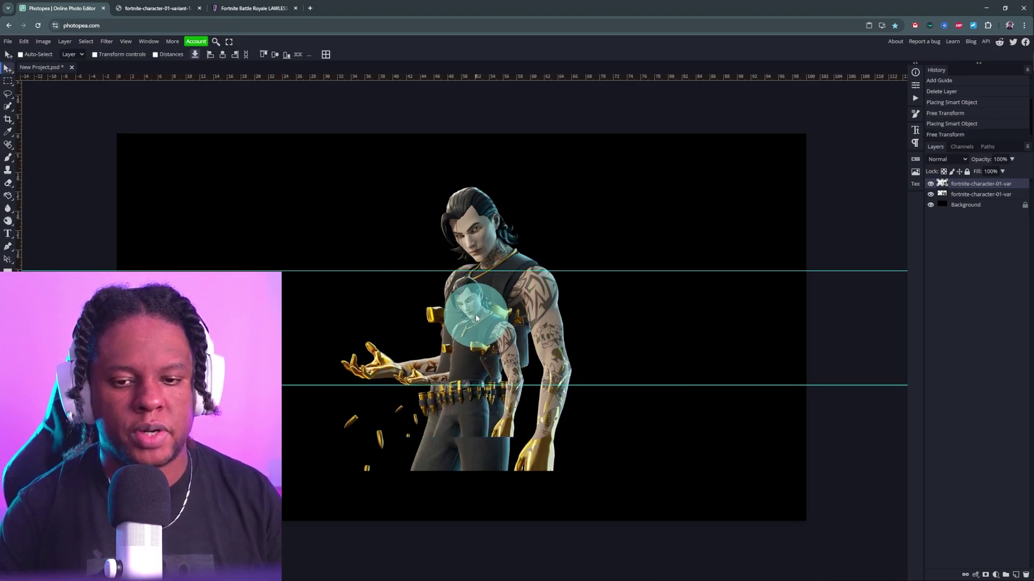
# Delete the duplicate character layer and select the Background layer
pyautogui.moveTo(969, 195)
pyautogui.mouseDown()
pyautogui.moveTo(966, 509)
pyautogui.moveTo(1023, 574)
pyautogui.mouseUp()
pyautogui.hotkey('ctrl', '+')
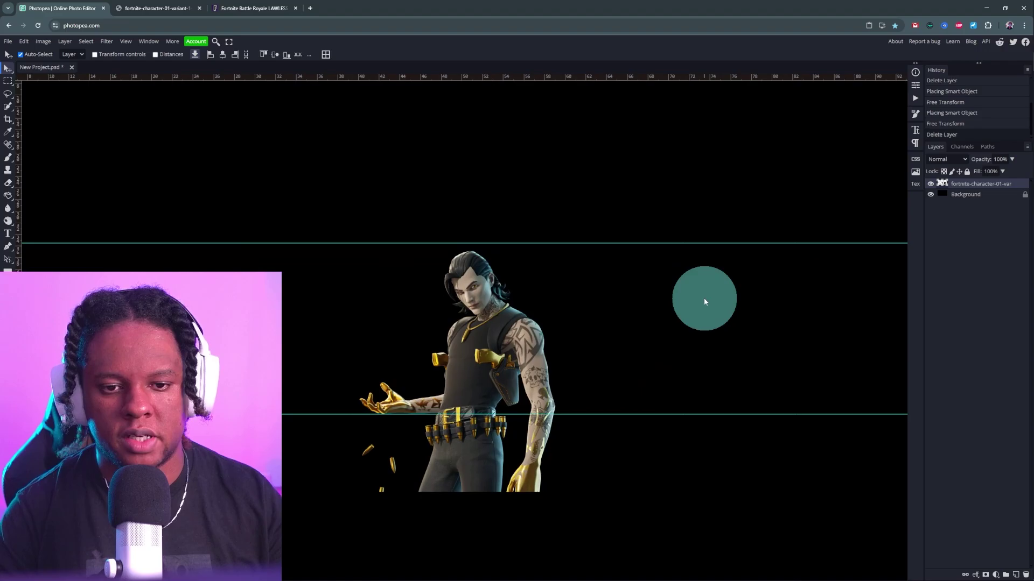
pyautogui.hotkey('ctrl', '-')
pyautogui.hotkey('ctrl', '+')
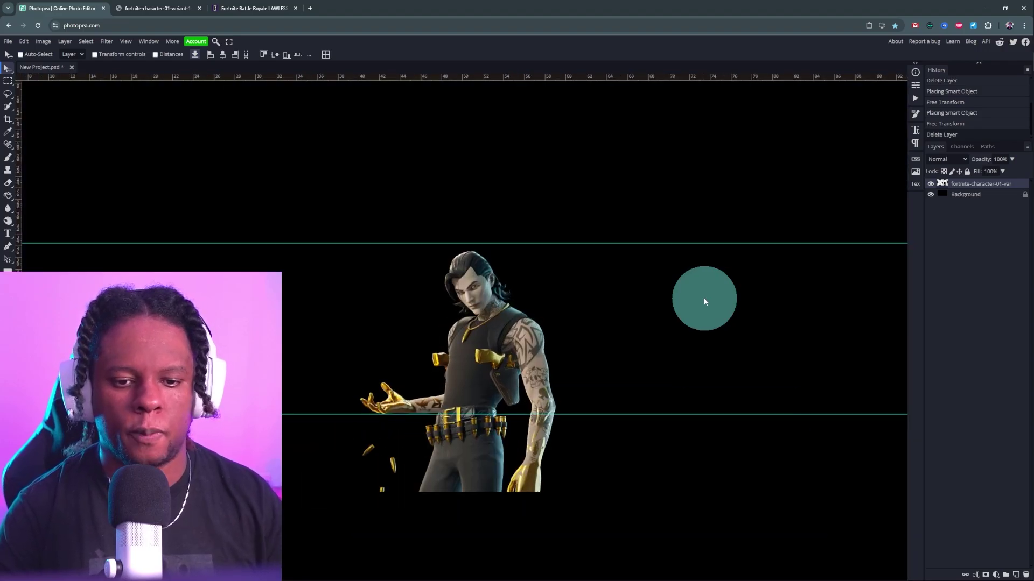
pyautogui.click(964, 195)
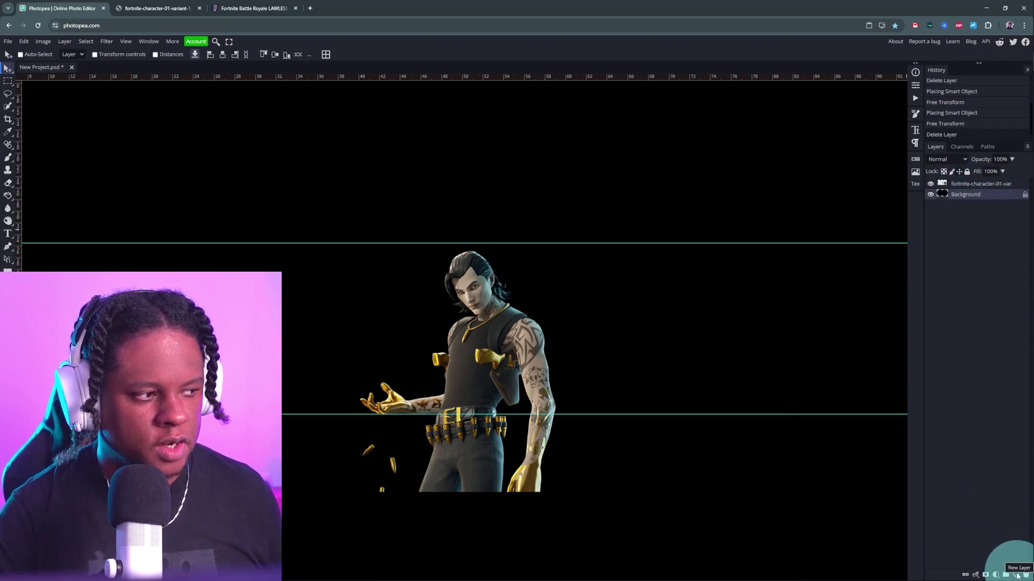
# Draw a closed zigzag lightning-bolt path with the Pen tool beside the character
pyautogui.hotkey('ctrl', '-')
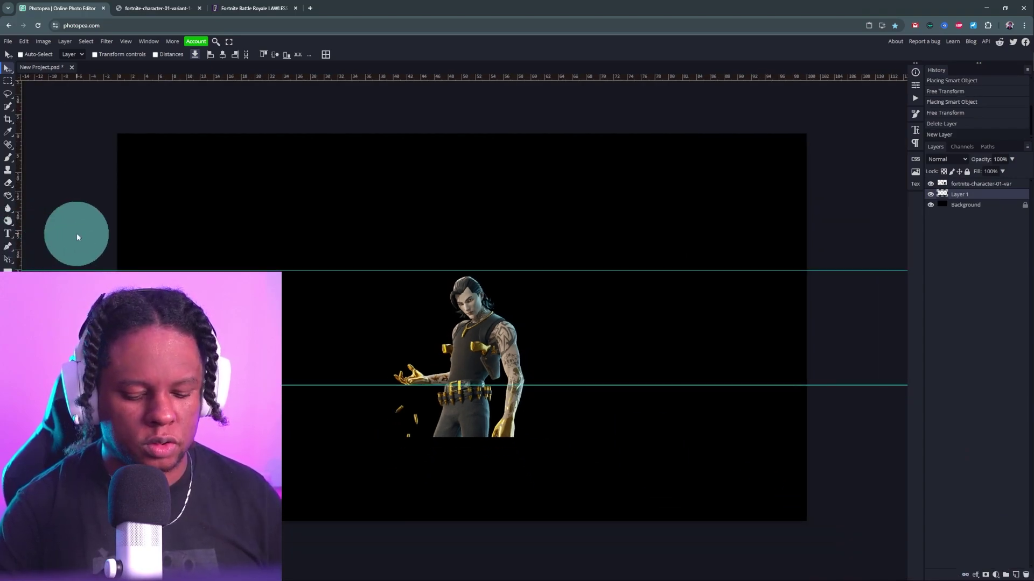
pyautogui.press('p')
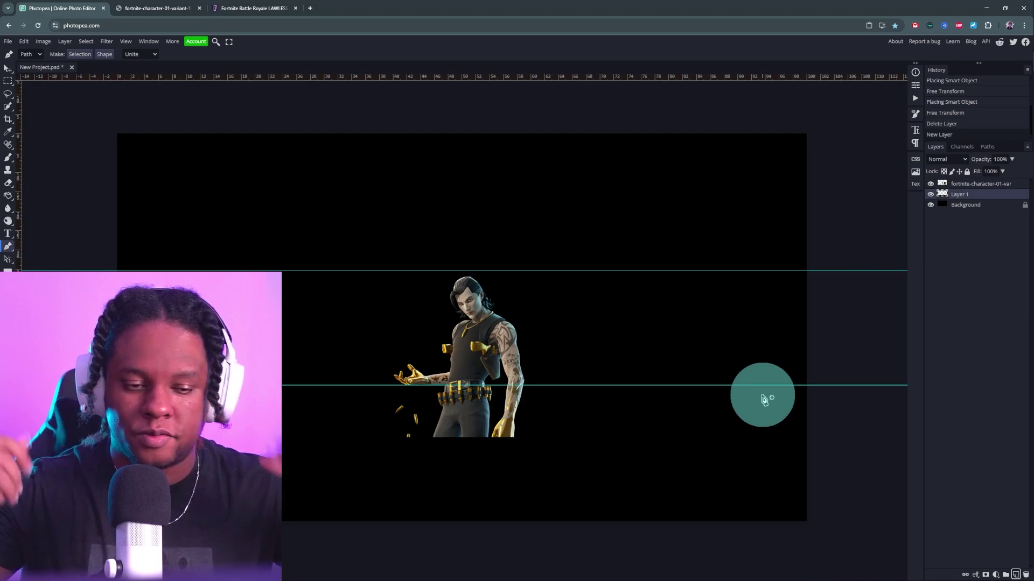
pyautogui.scroll(2, 590, 397)
pyautogui.scroll(3, 591, 397)
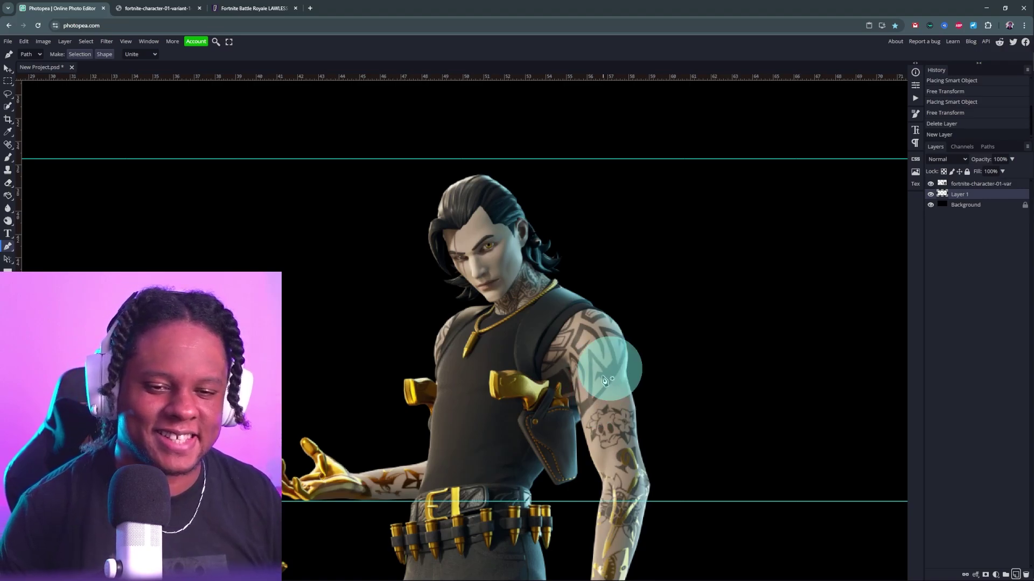
pyautogui.moveTo(637, 455)
pyautogui.mouseDown()
pyautogui.moveTo(438, 312)
pyautogui.moveTo(351, 296)
pyautogui.mouseUp()
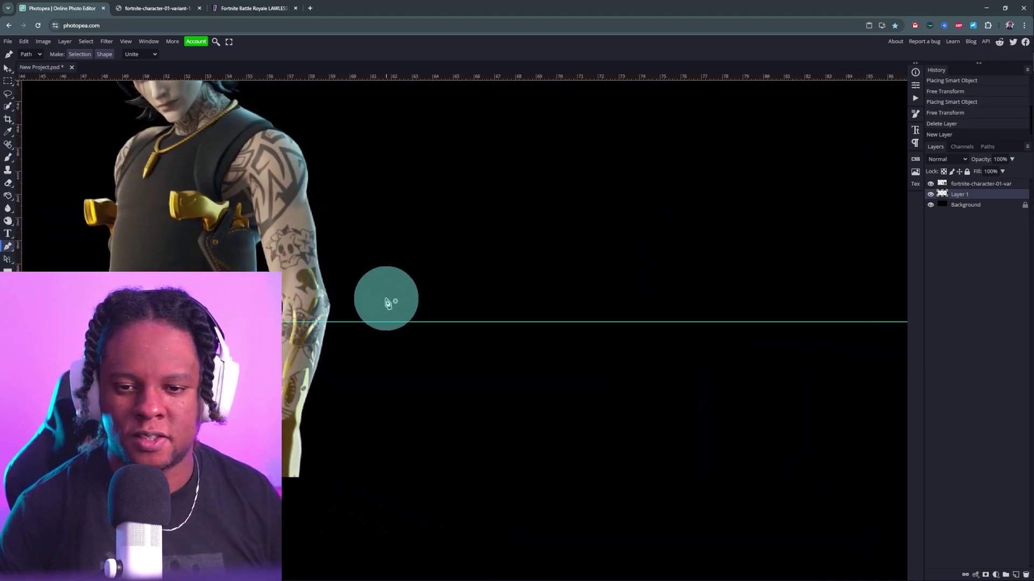
pyautogui.click(415, 273)
pyautogui.click(569, 370)
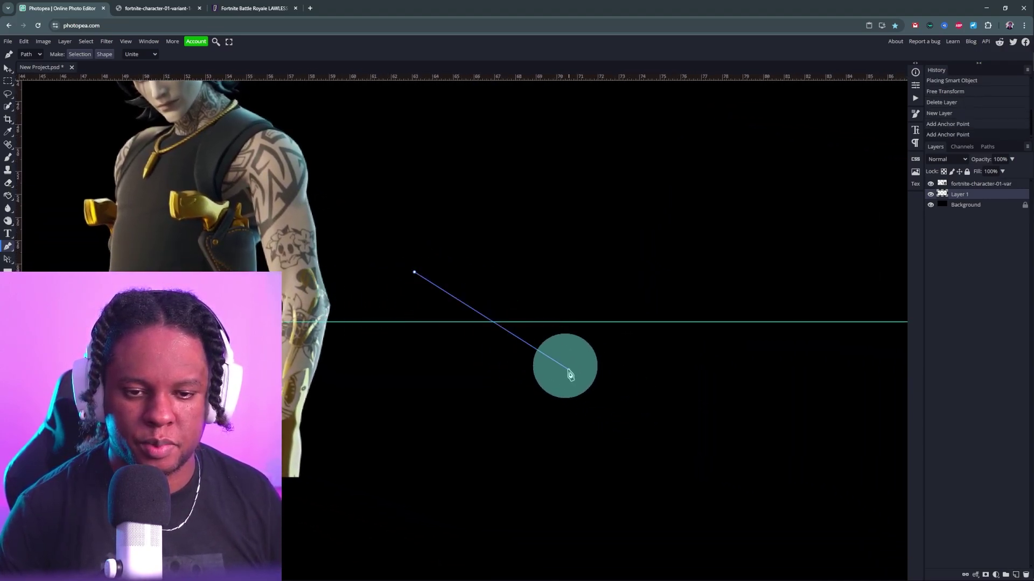
pyautogui.click(523, 300)
pyautogui.click(744, 382)
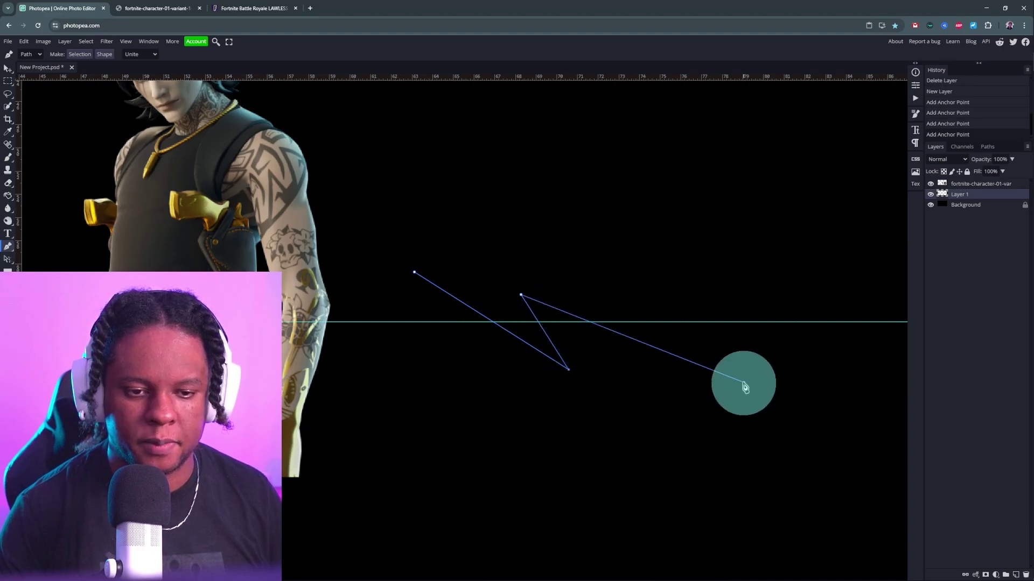
pyautogui.click(518, 296)
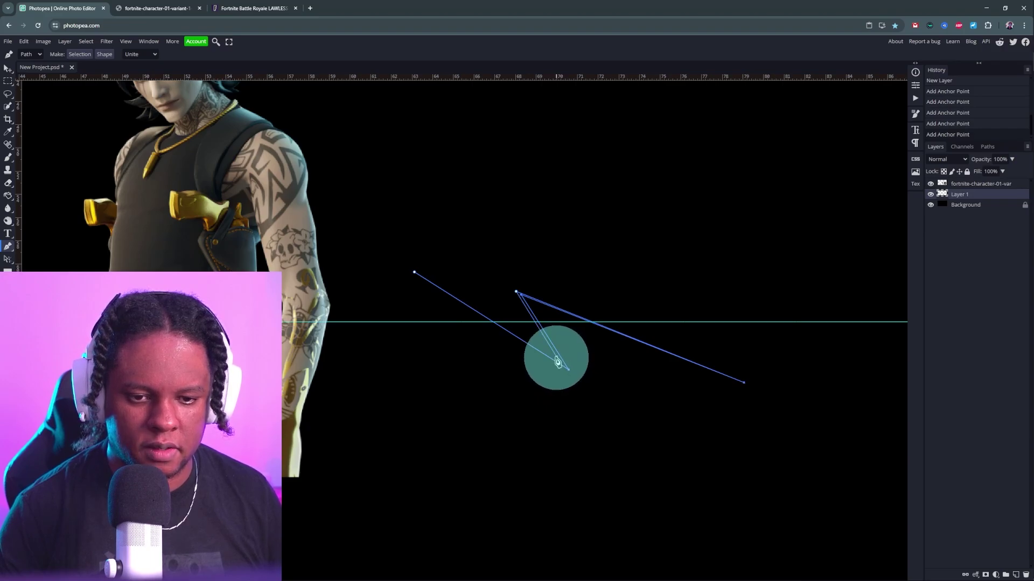
pyautogui.click(568, 370)
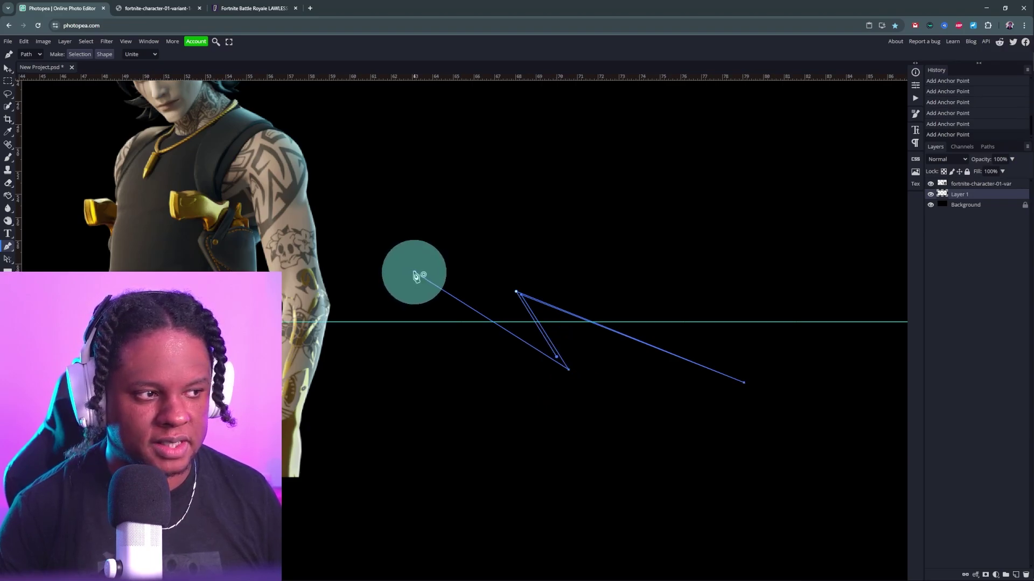
pyautogui.click(415, 277)
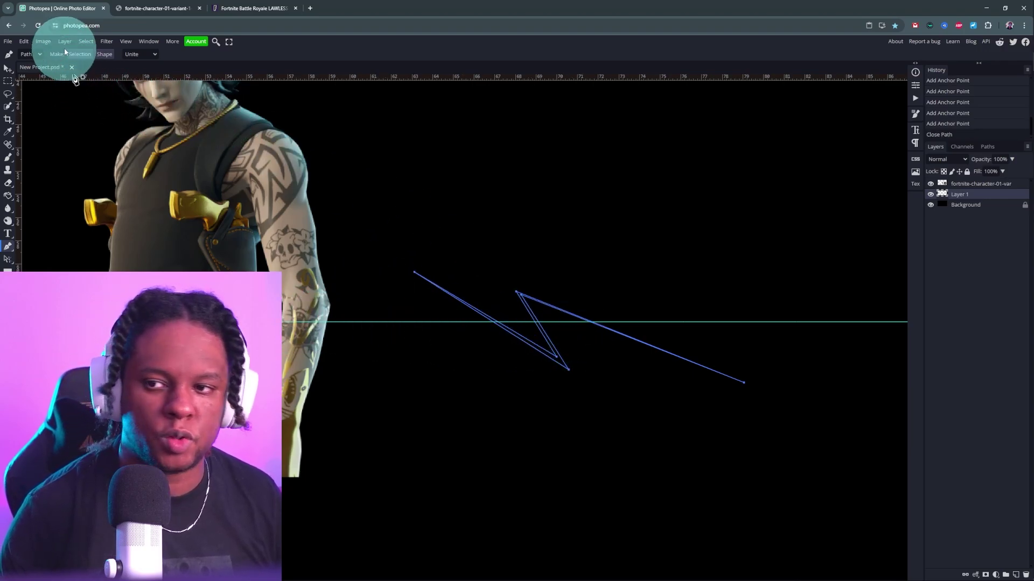
# Fill the first lightning-bolt path as a white (ffffff) shape
pyautogui.click(99, 55)
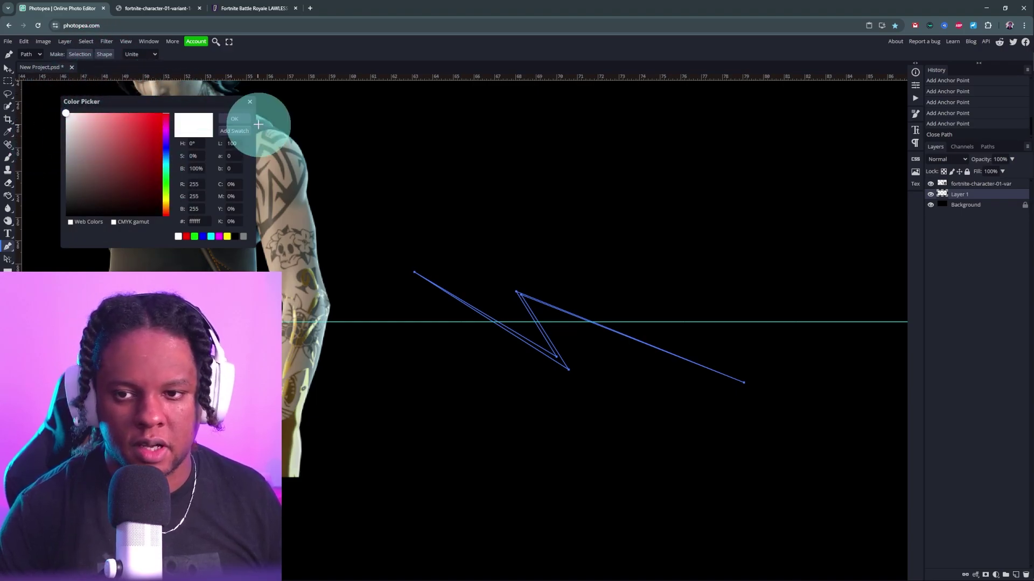
pyautogui.click(235, 118)
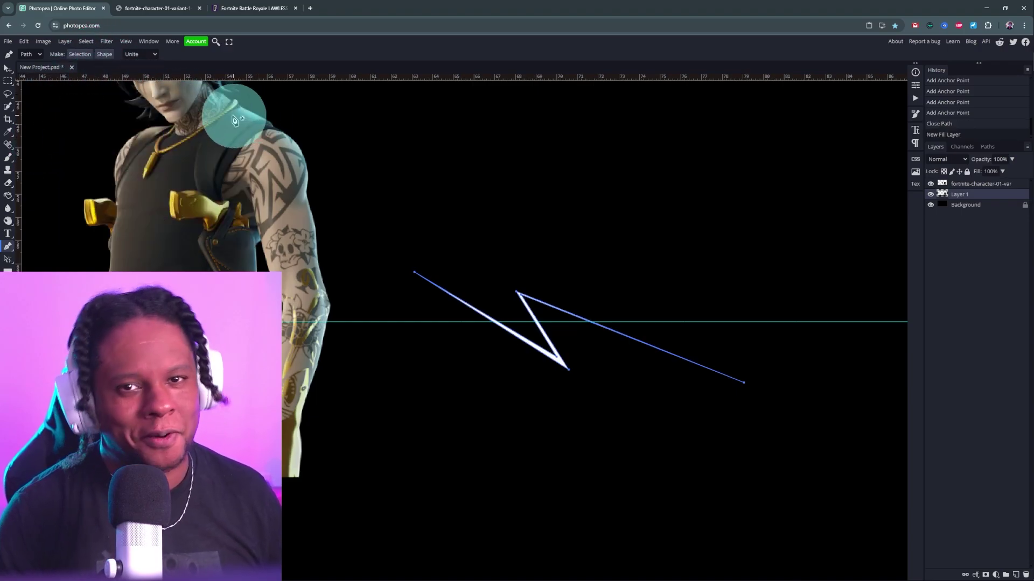
pyautogui.hotkey('ctrl', '-')
pyautogui.hotkey('ctrl', '-')
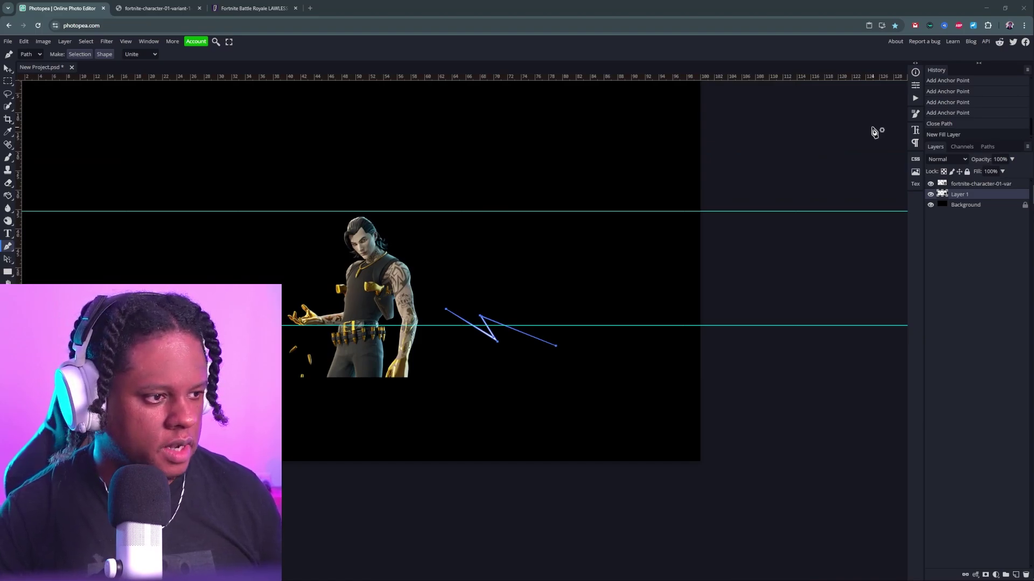
pyautogui.hotkey('ctrl', '+')
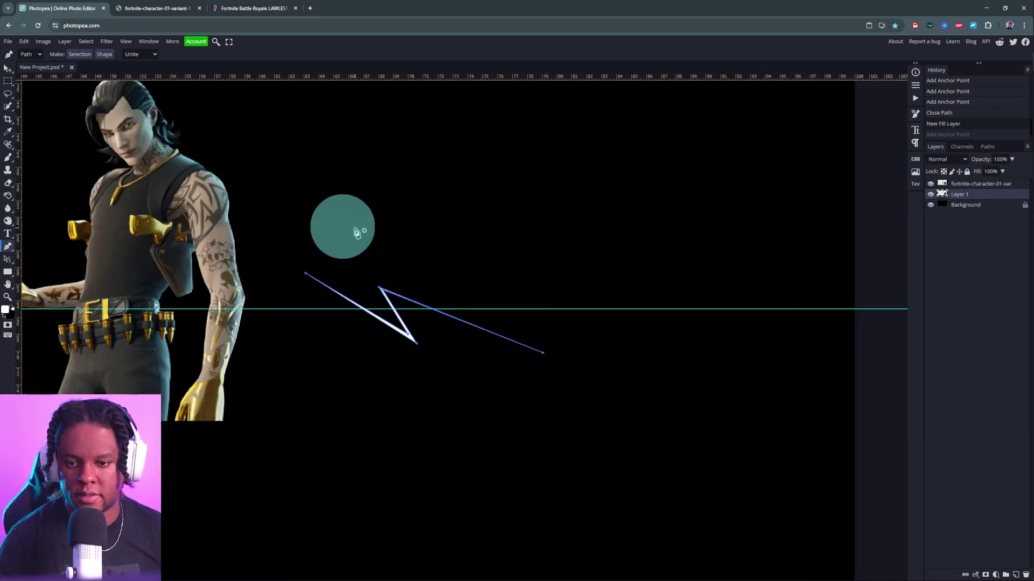
pyautogui.scroll(3, 356, 233)
pyautogui.scroll(-3, 275, 304)
# Draw and close another jagged lightning-bolt shape across the banner
pyautogui.click(707, 306)
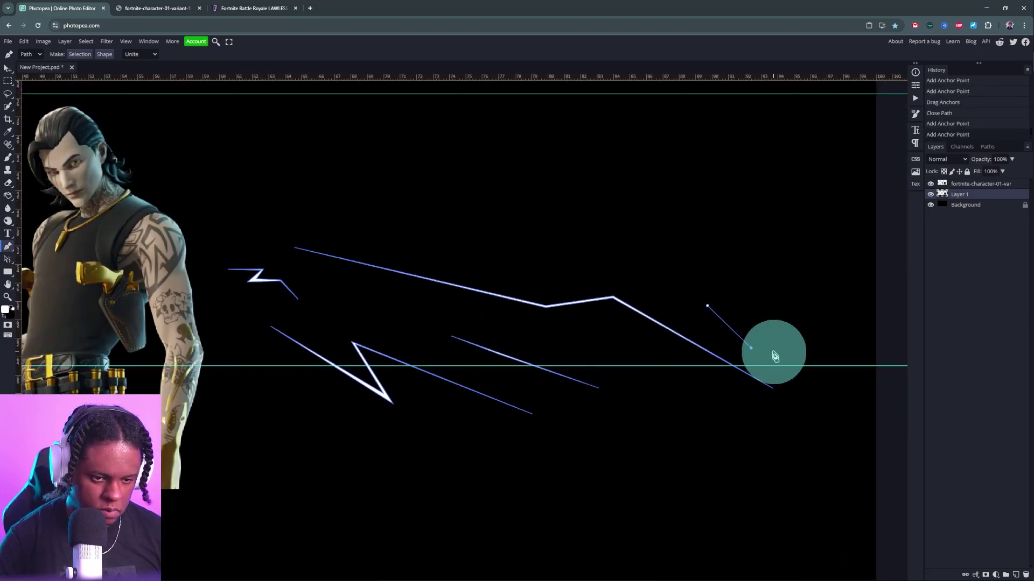
pyautogui.click(826, 381)
pyautogui.click(835, 288)
pyautogui.scroll(3, 346, 347)
pyautogui.scroll(-4, 212, 224)
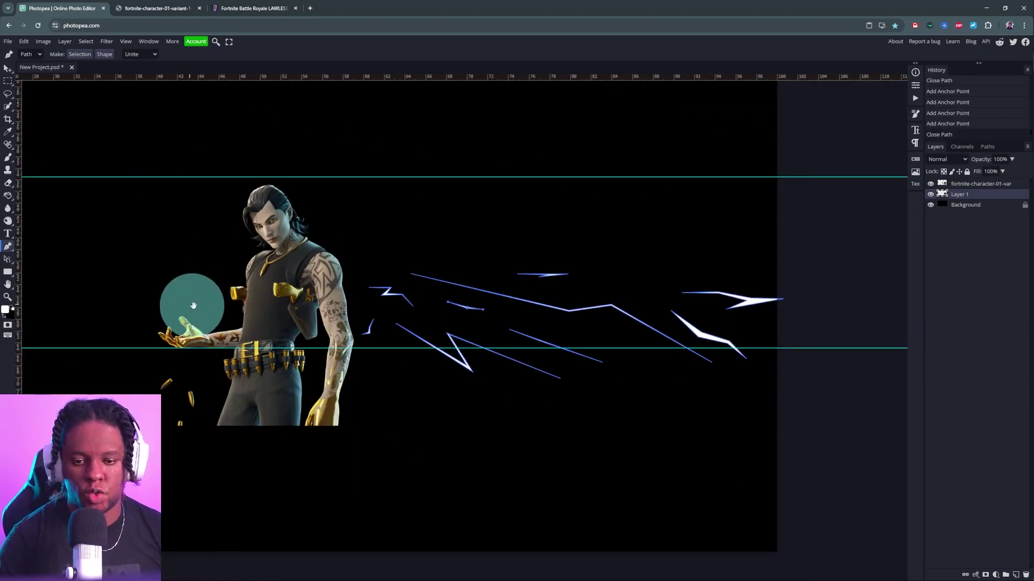
pyautogui.moveTo(193, 305)
pyautogui.mouseDown()
pyautogui.moveTo(566, 312)
pyautogui.moveTo(225, 332)
pyautogui.mouseUp()
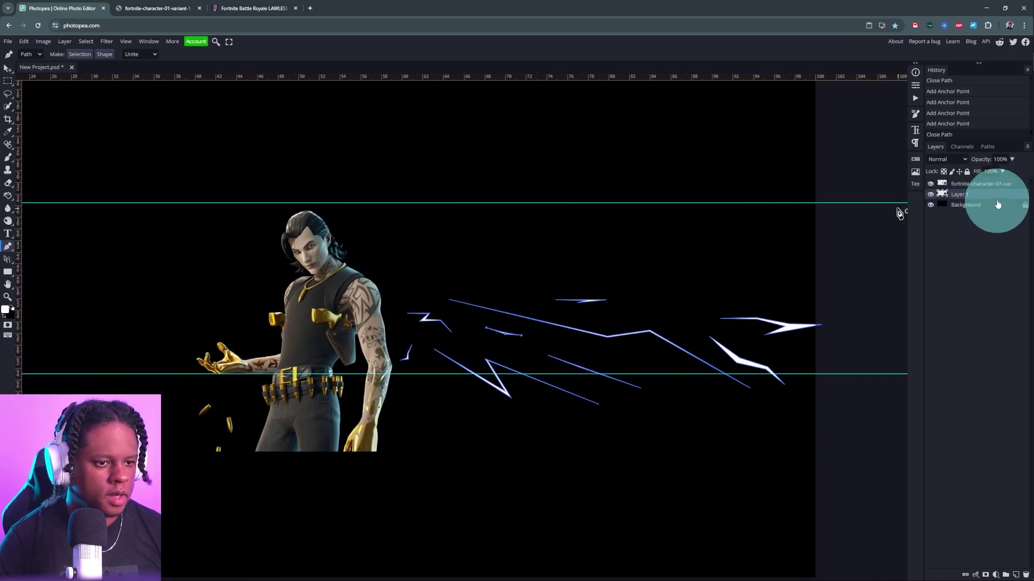
# Eyedrop a dark gold from the character's outfit as the lightning layer's fill colour
pyautogui.doubleClick(942, 194)
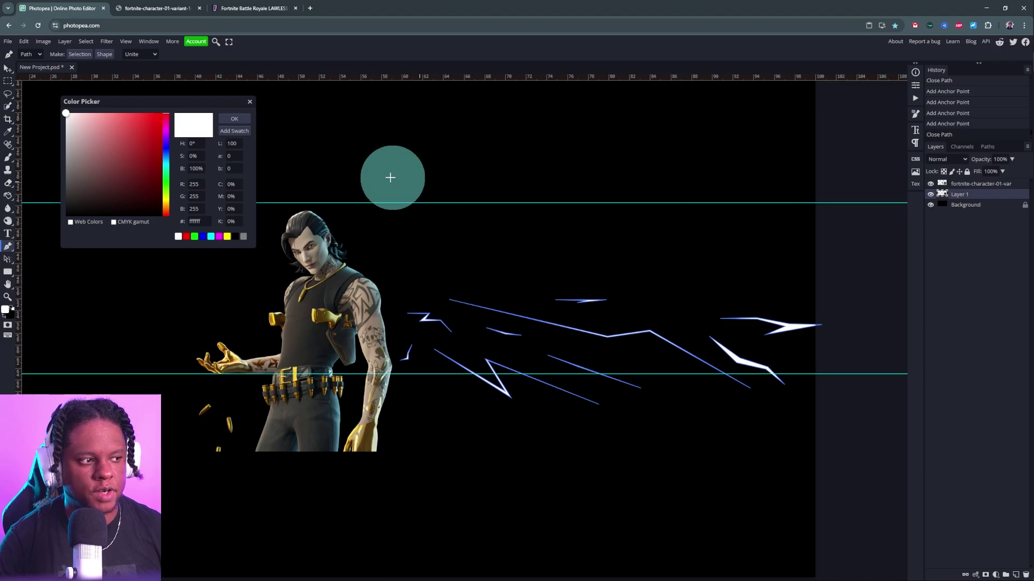
pyautogui.click(358, 311)
pyautogui.moveTo(364, 313)
pyautogui.mouseDown()
pyautogui.moveTo(341, 302)
pyautogui.moveTo(323, 315)
pyautogui.mouseUp()
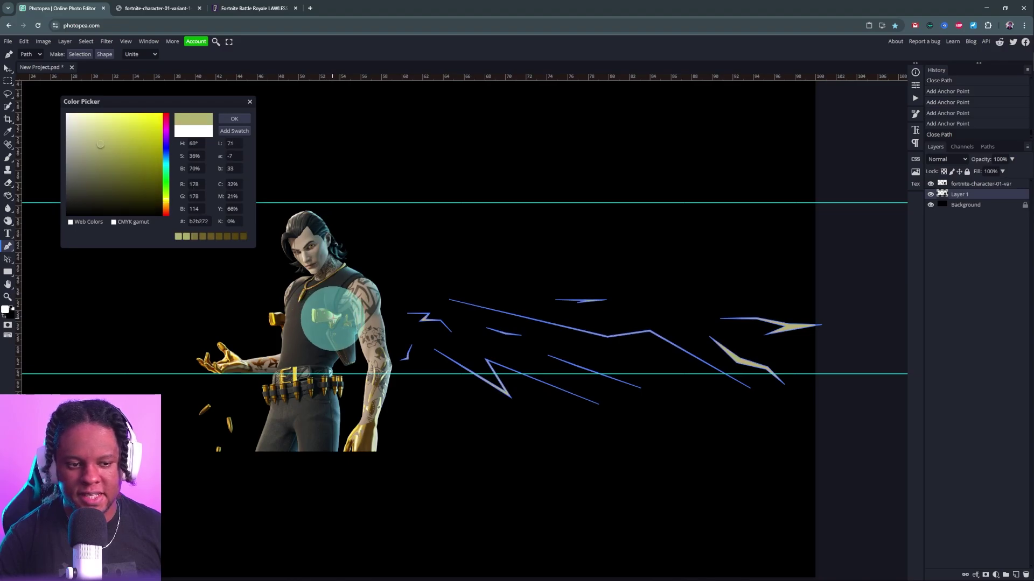
pyautogui.moveTo(323, 316)
pyautogui.mouseDown()
pyautogui.moveTo(272, 320)
pyautogui.moveTo(232, 363)
pyautogui.moveTo(295, 373)
pyautogui.mouseUp()
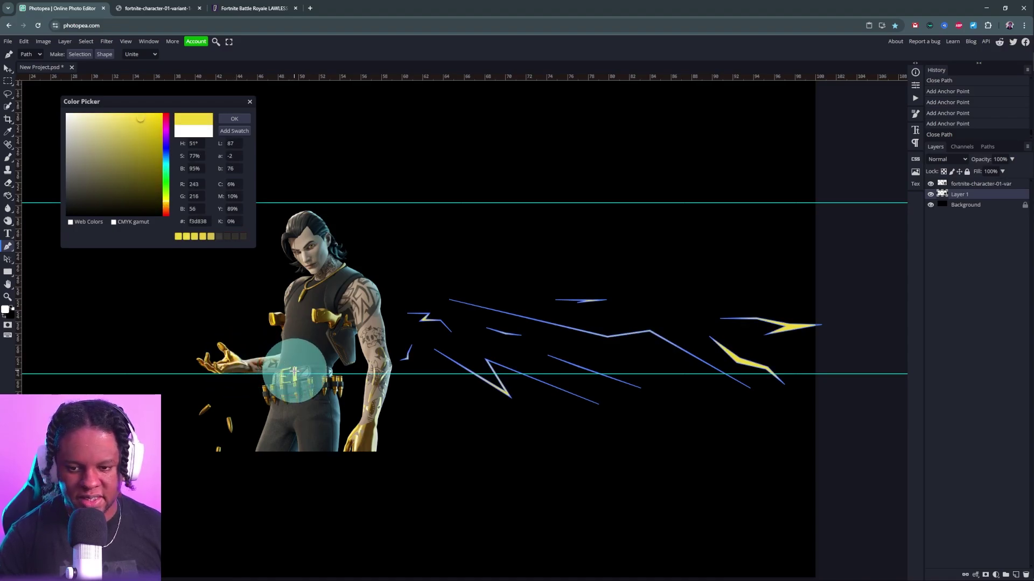
pyautogui.moveTo(296, 374)
pyautogui.mouseDown()
pyautogui.moveTo(277, 376)
pyautogui.moveTo(219, 347)
pyautogui.moveTo(273, 321)
pyautogui.mouseUp()
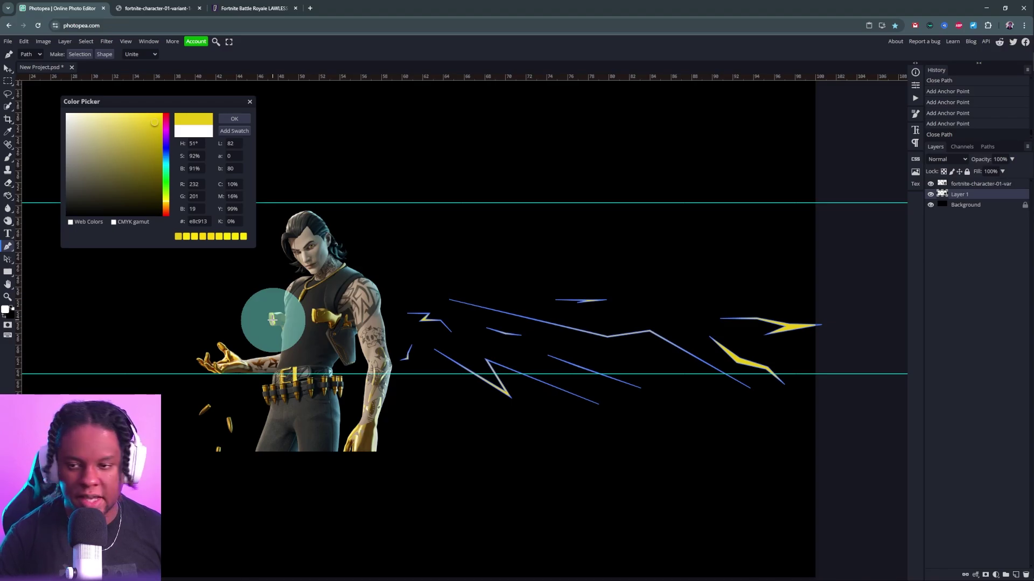
pyautogui.moveTo(272, 319); pyautogui.dragTo(220, 350)
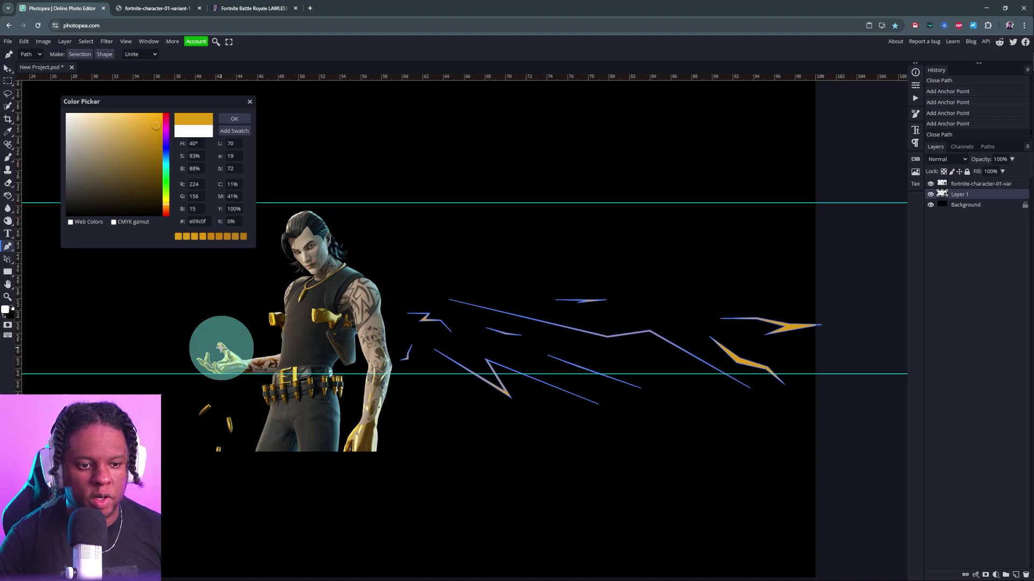
# Confirm the gold fill and add Bevel and Emboss with a dark brown shadow colour
pyautogui.click(235, 119)
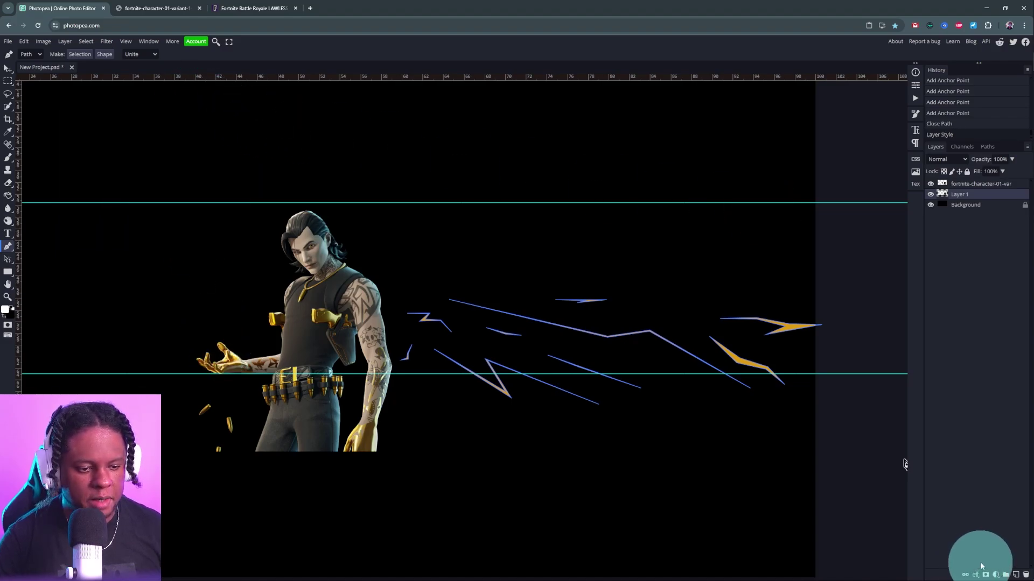
pyautogui.click(976, 573)
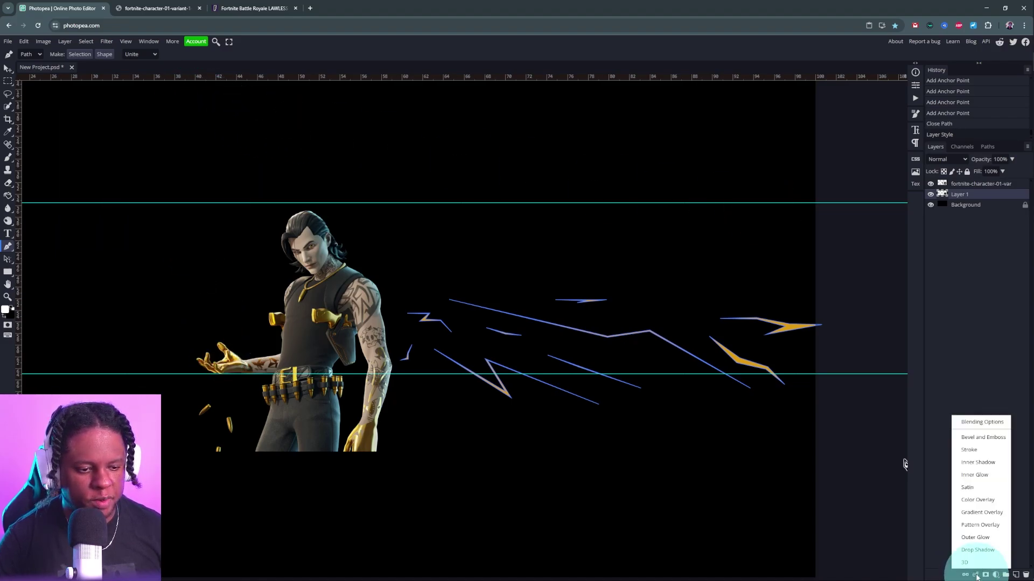
pyautogui.click(980, 439)
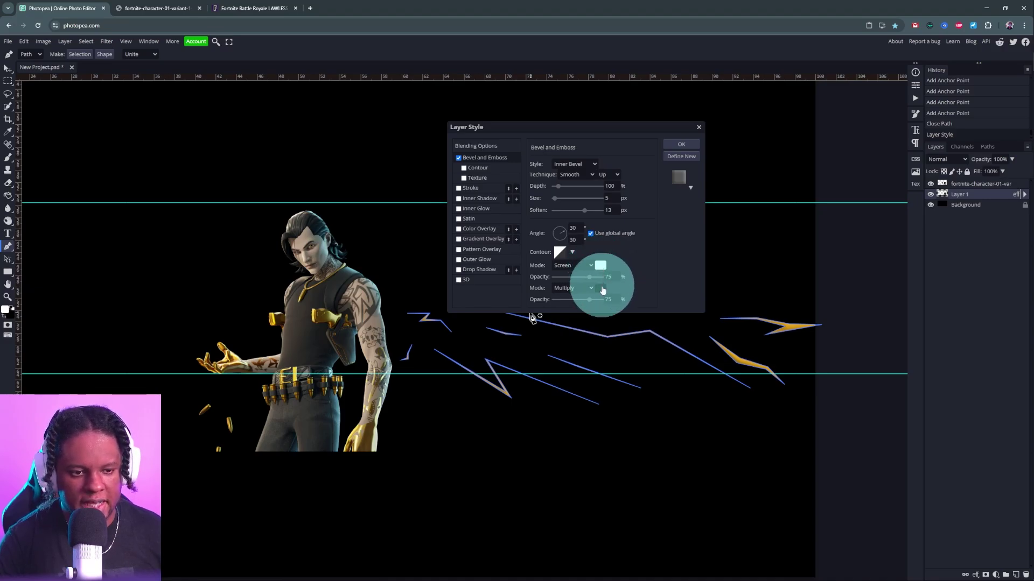
pyautogui.click(599, 290)
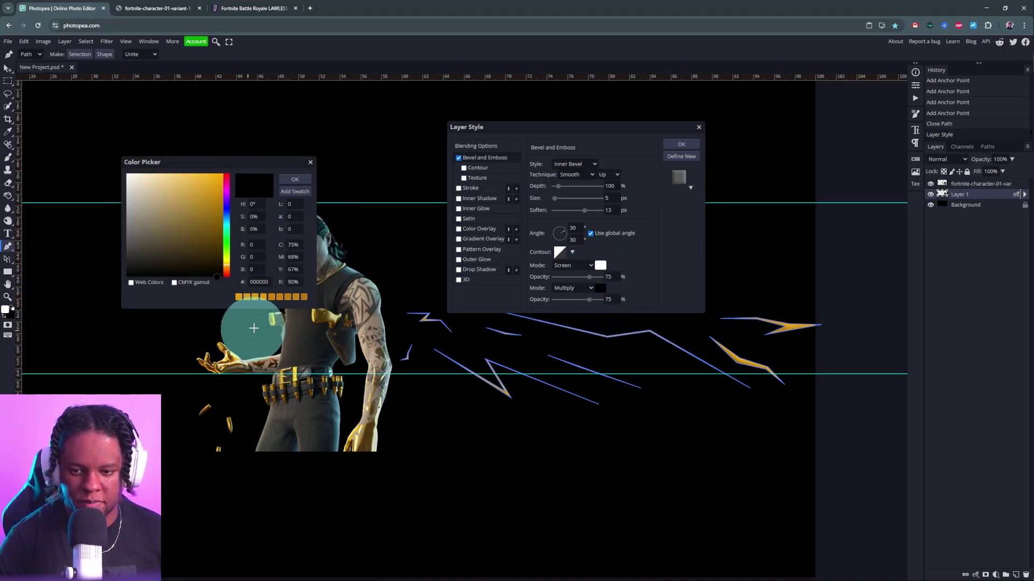
pyautogui.click(277, 318)
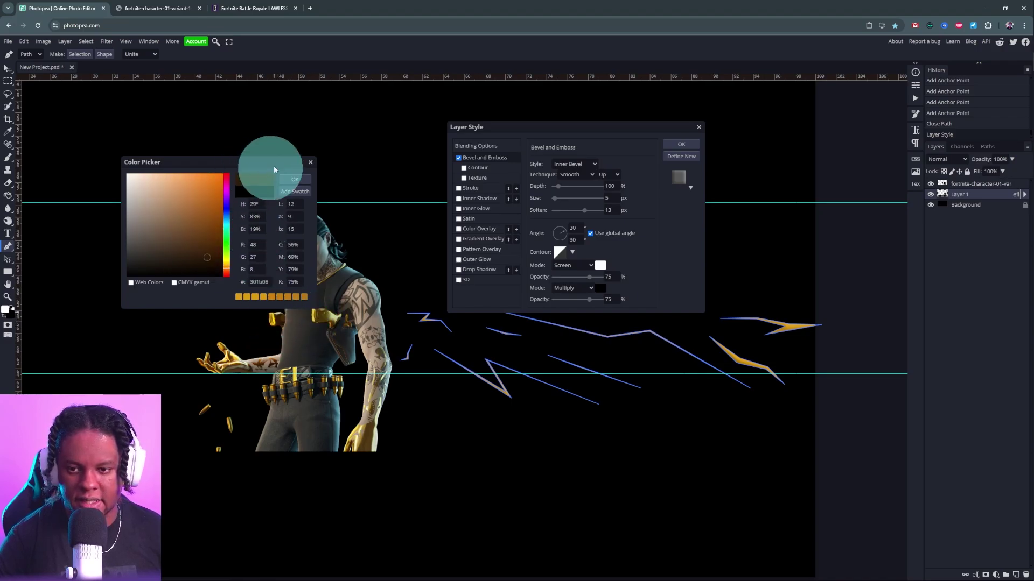
pyautogui.click(295, 179)
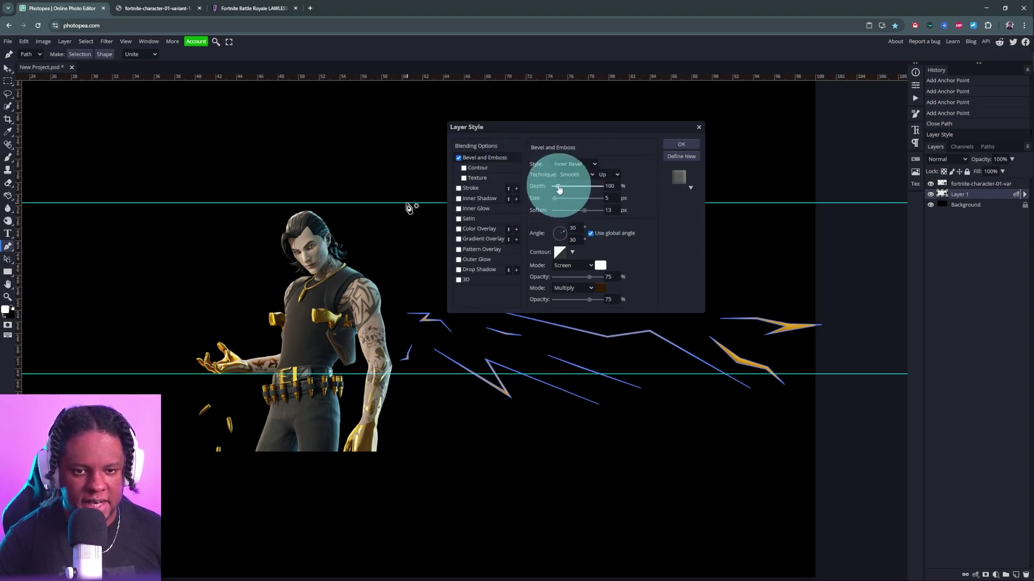
# Set bevel Depth to 1000, Soften to 1, and lower the shadow opacity
pyautogui.moveTo(558, 188)
pyautogui.mouseDown()
pyautogui.moveTo(585, 189)
pyautogui.moveTo(557, 187)
pyautogui.mouseUp()
pyautogui.scroll(2, 799, 317)
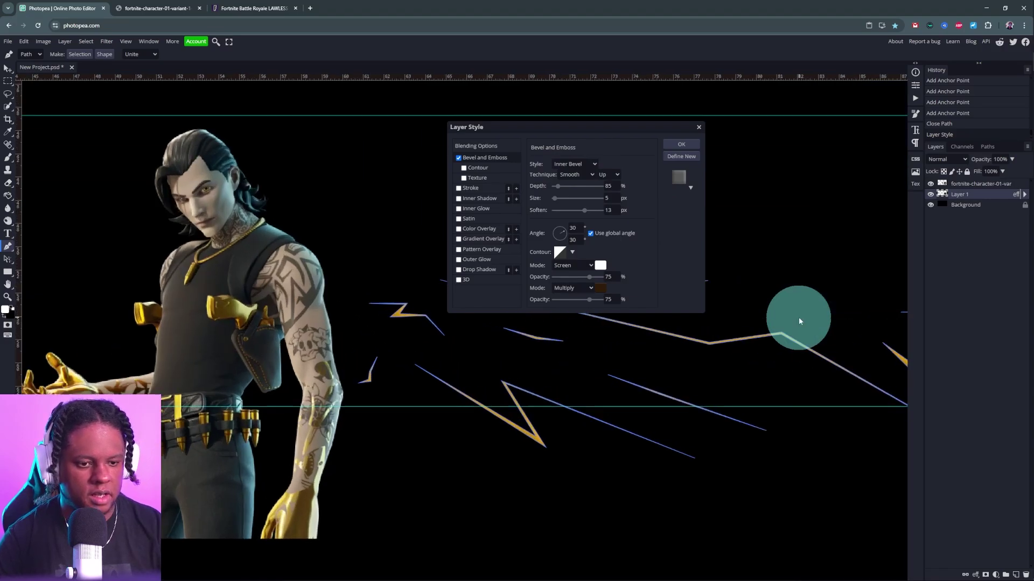
pyautogui.scroll(2, 798, 317)
pyautogui.scroll(2, 418, 369)
pyautogui.moveTo(418, 369); pyautogui.dragTo(369, 370)
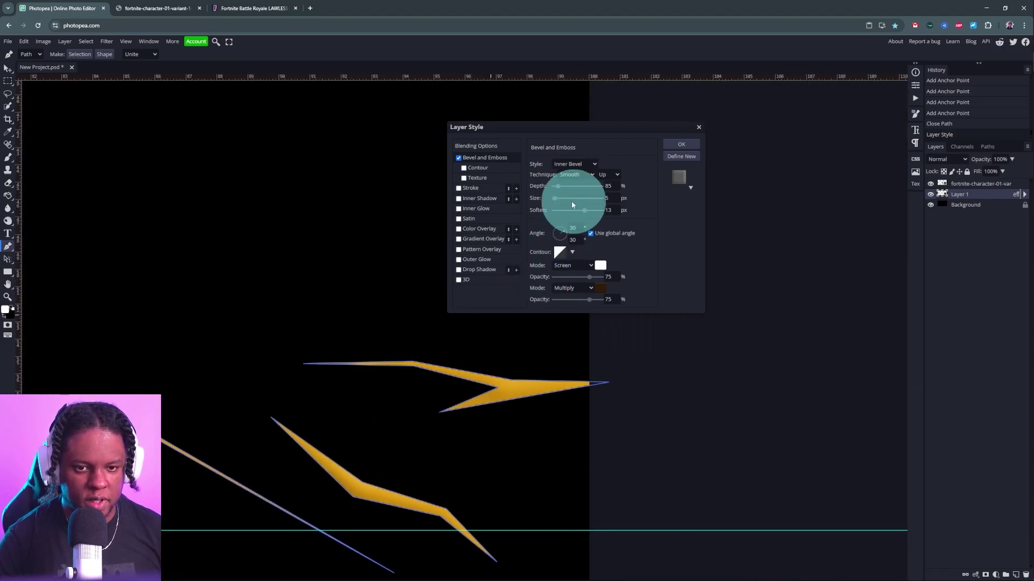
pyautogui.moveTo(556, 187); pyautogui.dragTo(547, 188)
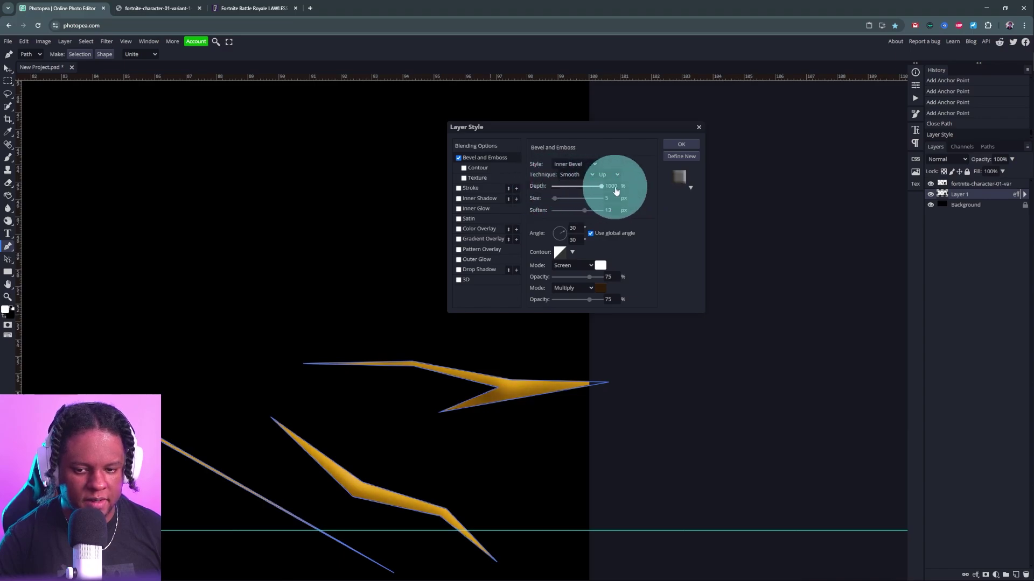
pyautogui.moveTo(547, 188)
pyautogui.mouseDown()
pyautogui.moveTo(612, 187)
pyautogui.moveTo(577, 212)
pyautogui.moveTo(550, 213)
pyautogui.mouseUp()
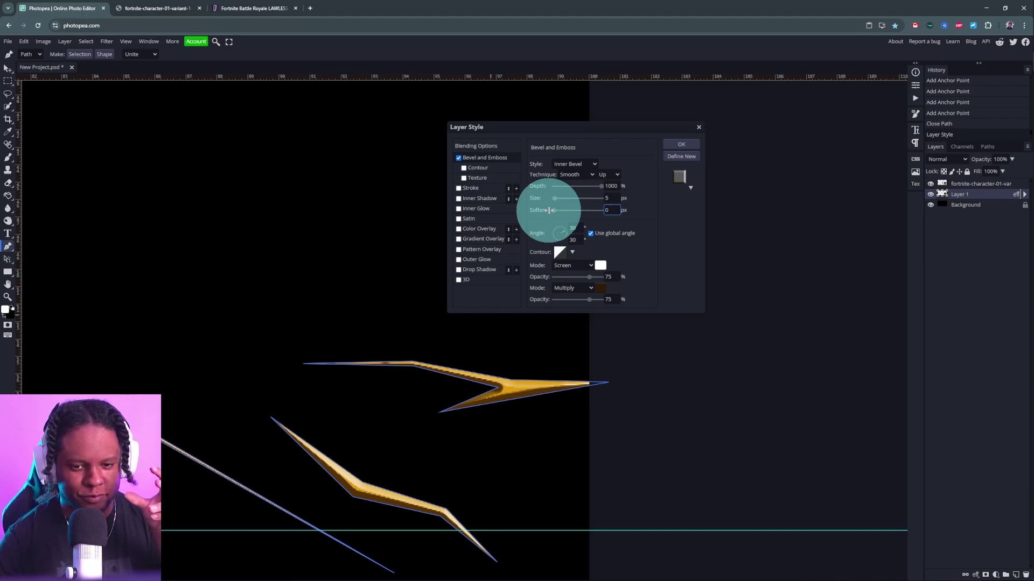
pyautogui.moveTo(549, 211); pyautogui.dragTo(556, 214)
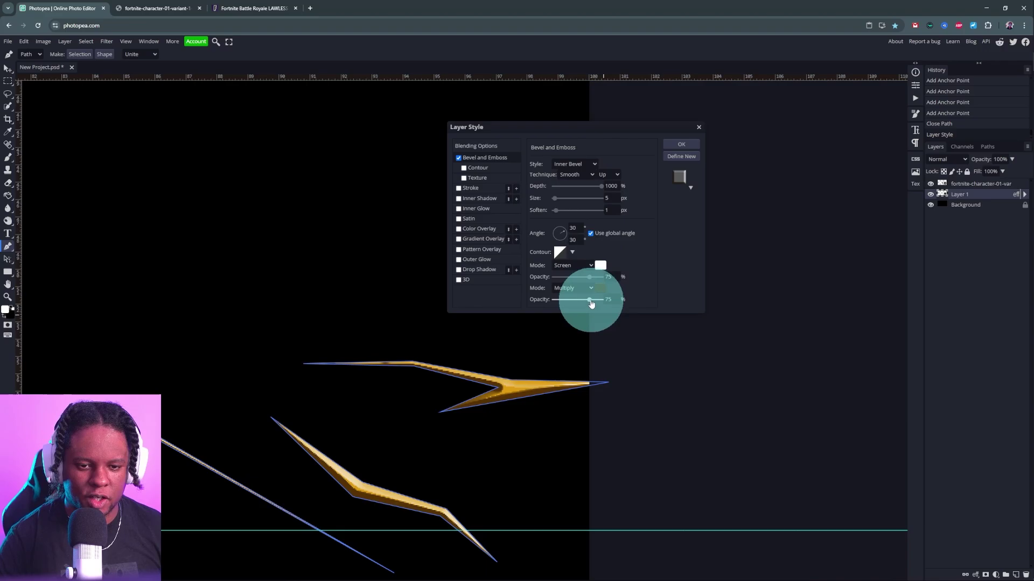
pyautogui.moveTo(591, 304)
pyautogui.mouseDown()
pyautogui.moveTo(542, 303)
pyautogui.moveTo(586, 300)
pyautogui.mouseUp()
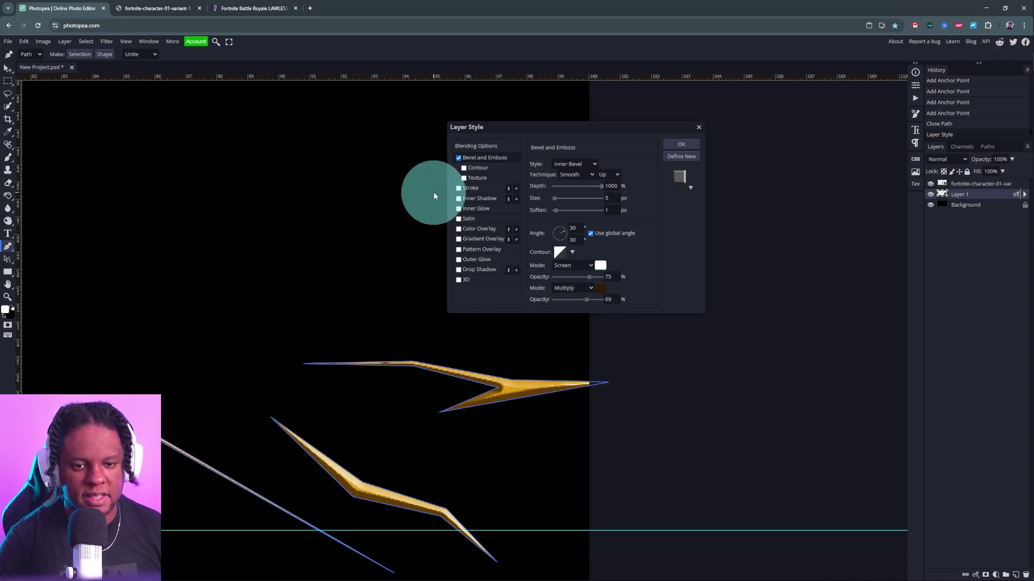
# Try several bevel contour presets and apply one to the lightning
pyautogui.click(573, 252)
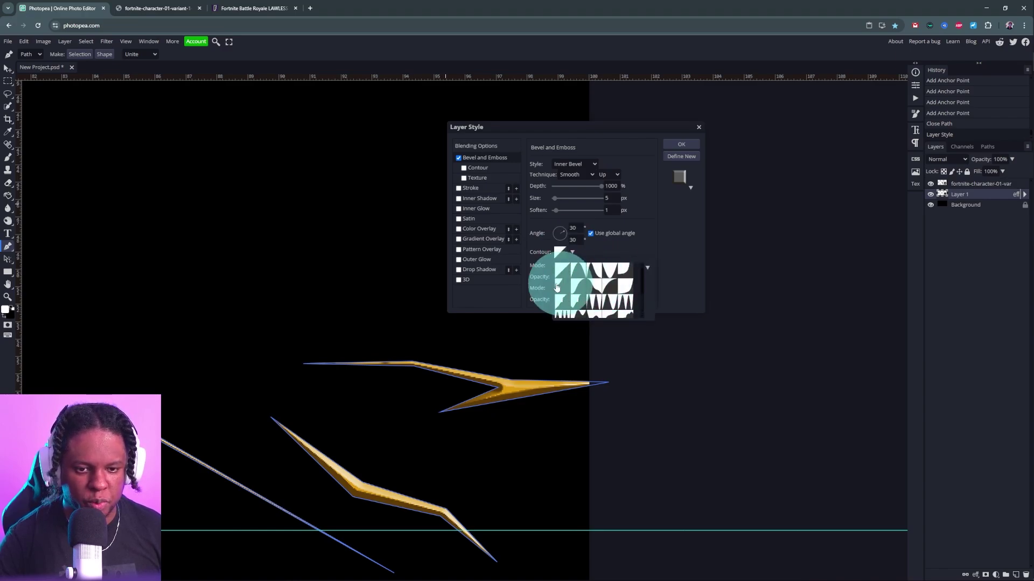
pyautogui.click(593, 273)
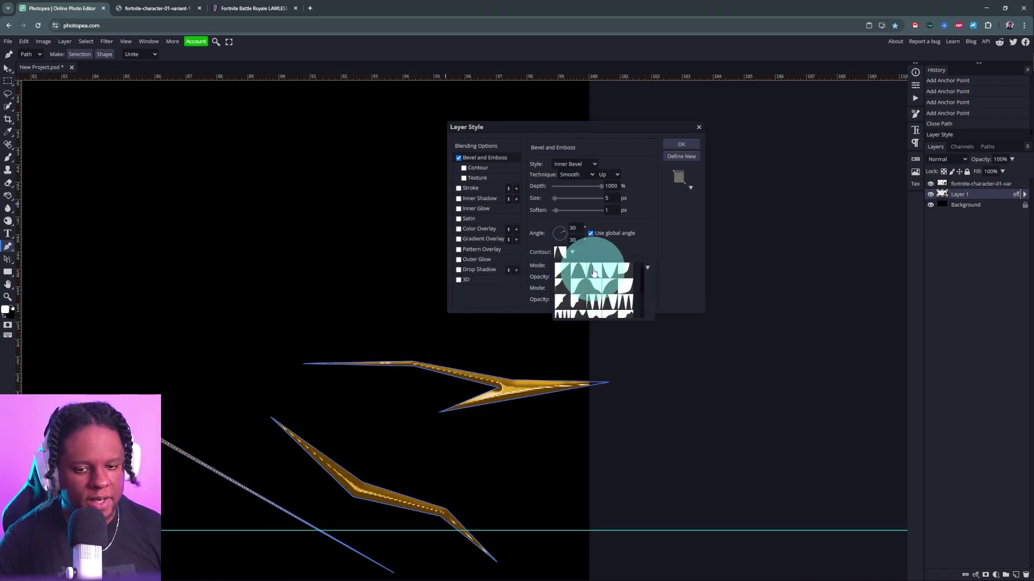
pyautogui.click(607, 275)
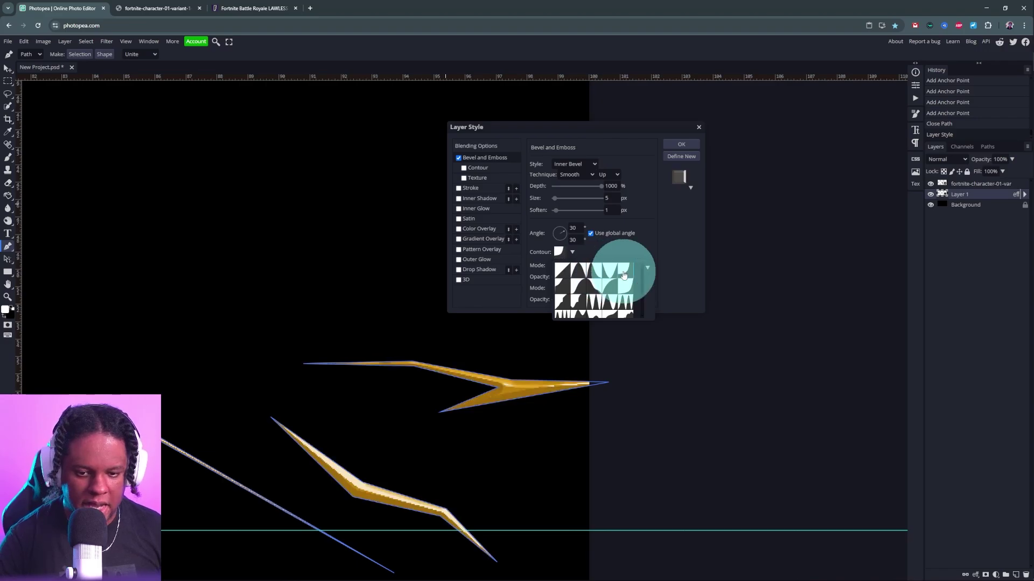
pyautogui.click(561, 291)
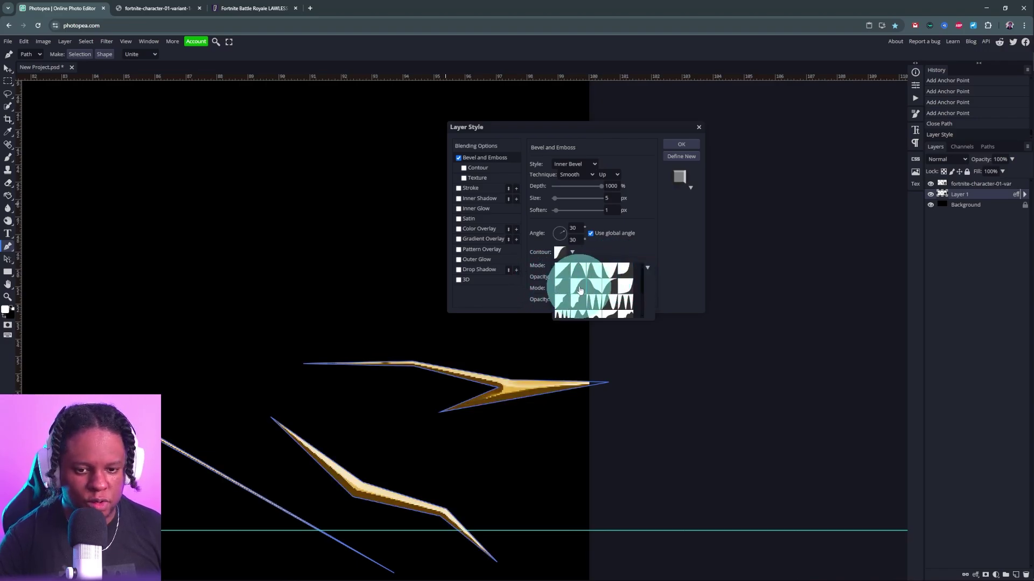
pyautogui.click(604, 284)
pyautogui.click(628, 291)
pyautogui.scroll(-3, 546, 316)
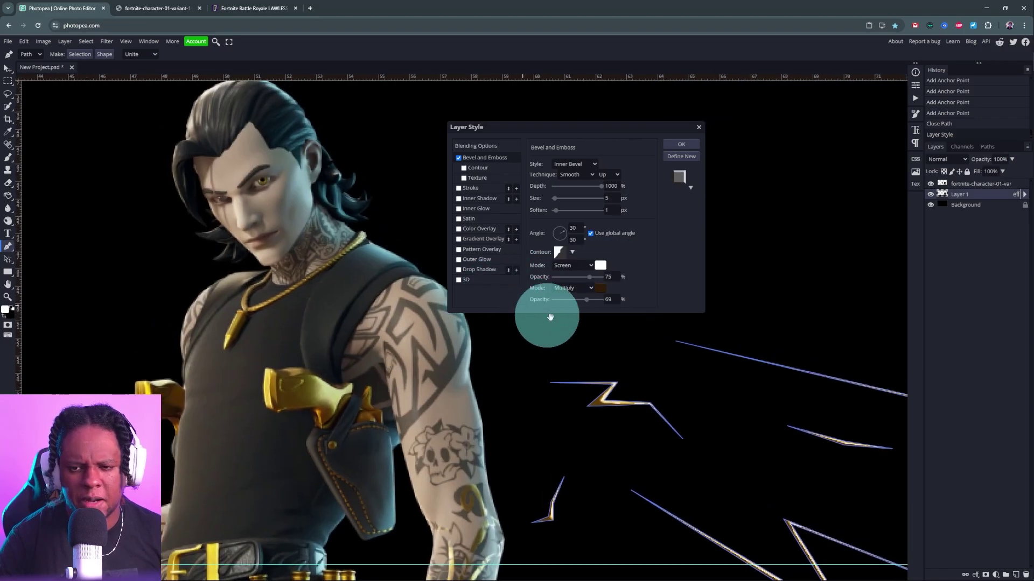
pyautogui.moveTo(547, 316)
pyautogui.mouseDown()
pyautogui.moveTo(662, 369)
pyautogui.moveTo(650, 383)
pyautogui.moveTo(641, 342)
pyautogui.mouseUp()
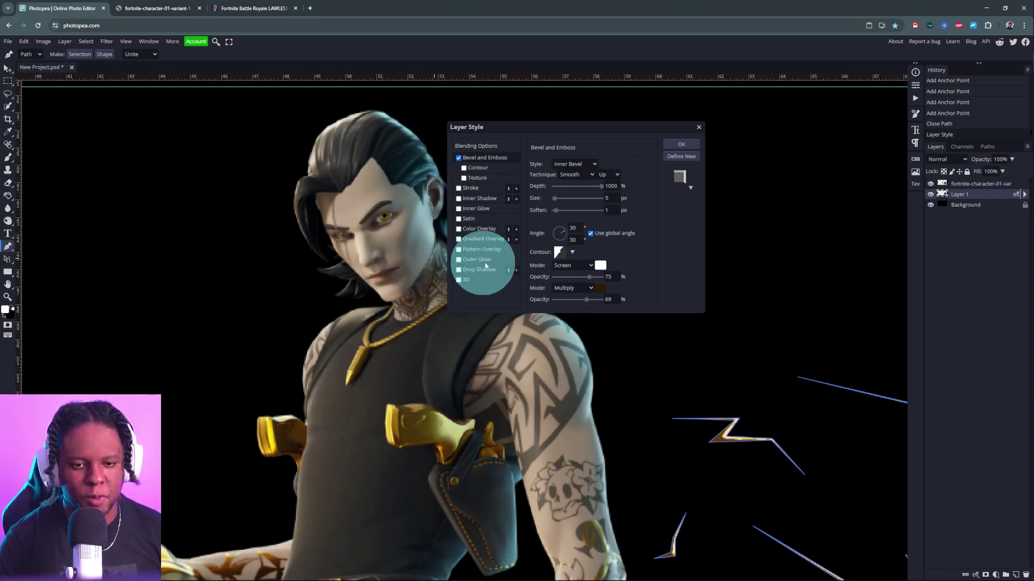
# Set the lighting angle to about 151, choose another contour, and set shadow opacity to 69%
pyautogui.moveTo(565, 234); pyautogui.dragTo(556, 235)
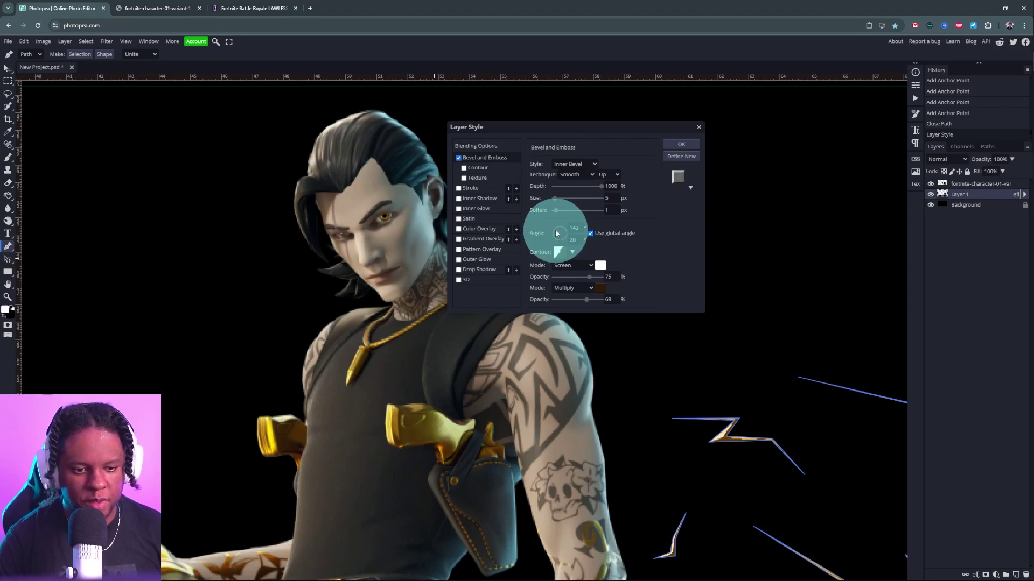
pyautogui.scroll(3, 600, 387)
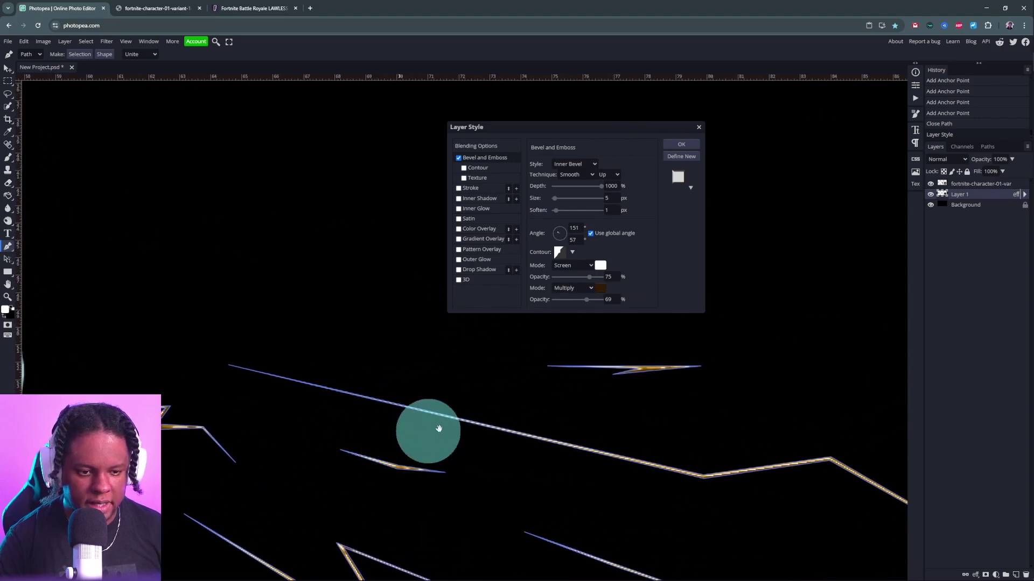
pyautogui.moveTo(427, 427); pyautogui.dragTo(325, 400)
pyautogui.click(571, 252)
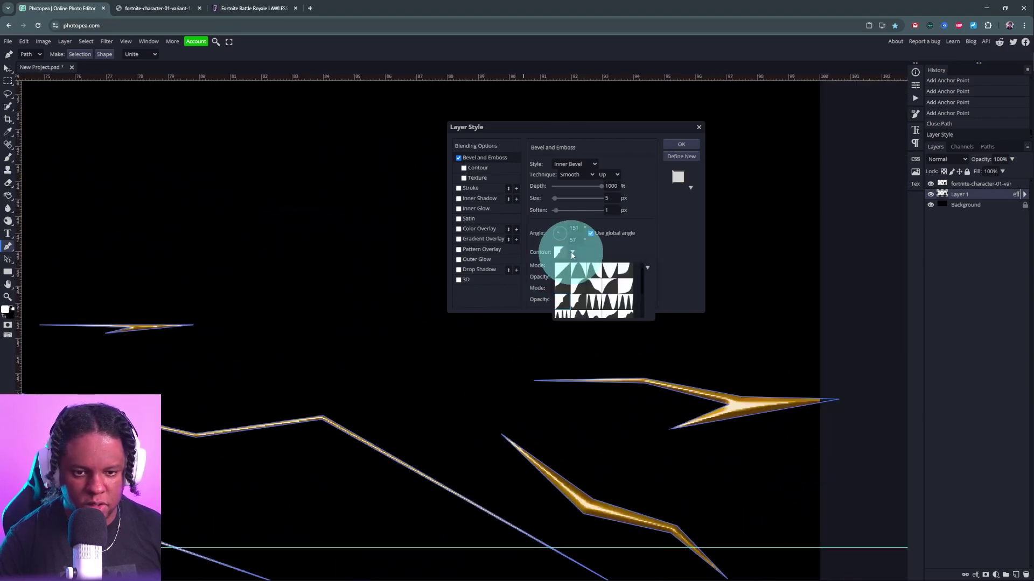
pyautogui.click(556, 300)
pyautogui.click(671, 197)
pyautogui.moveTo(605, 300); pyautogui.dragTo(526, 283)
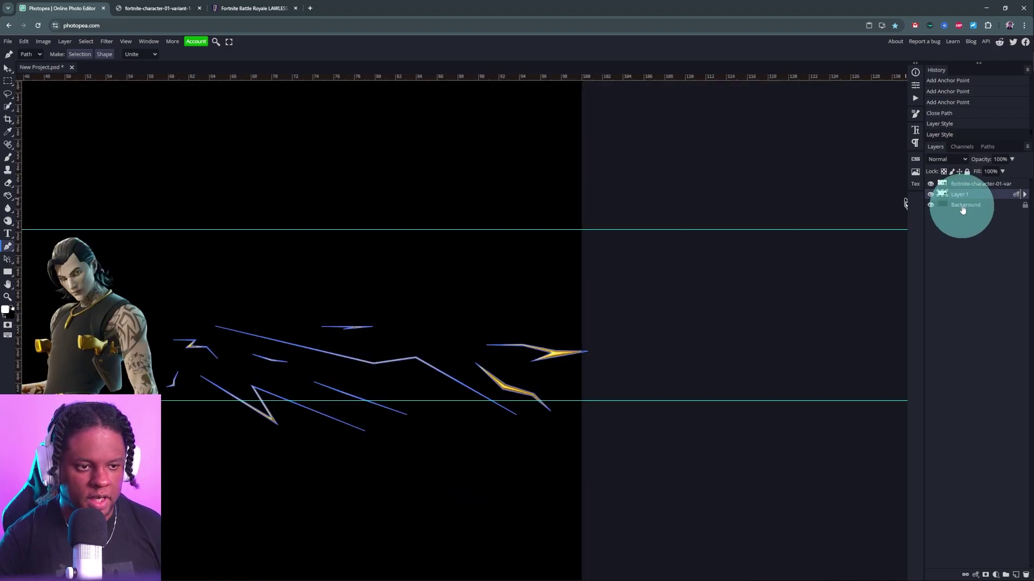
# Rename the lightning layer to 'zigzag'
pyautogui.click(961, 209)
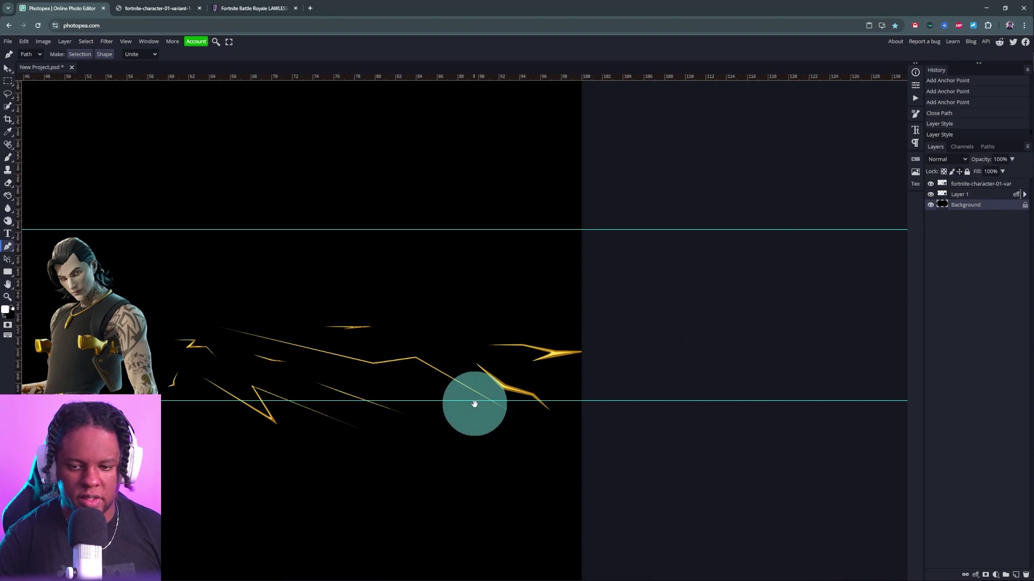
pyautogui.moveTo(474, 404); pyautogui.dragTo(670, 388)
pyautogui.scroll(3, 669, 389)
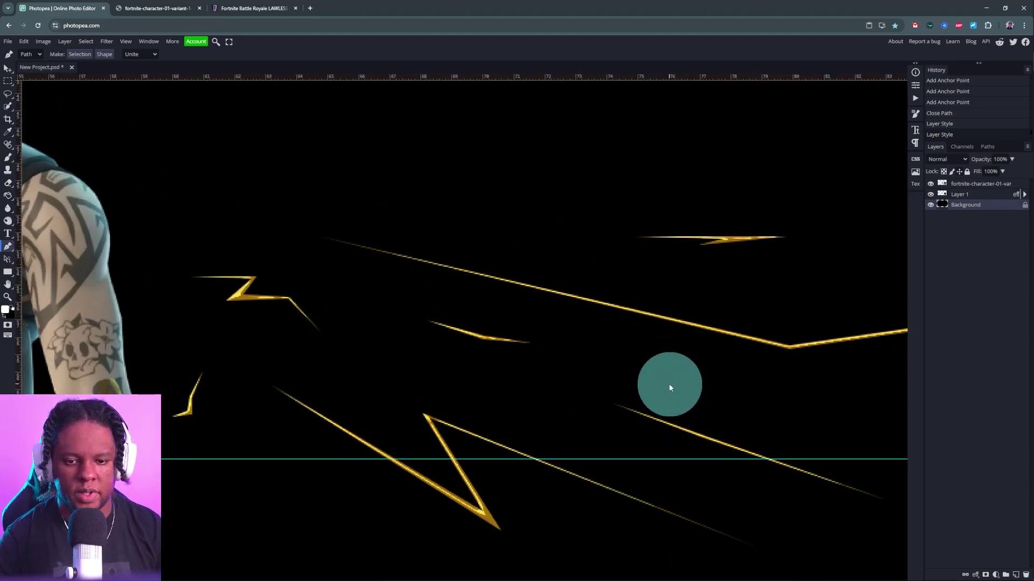
pyautogui.scroll(-3, 669, 388)
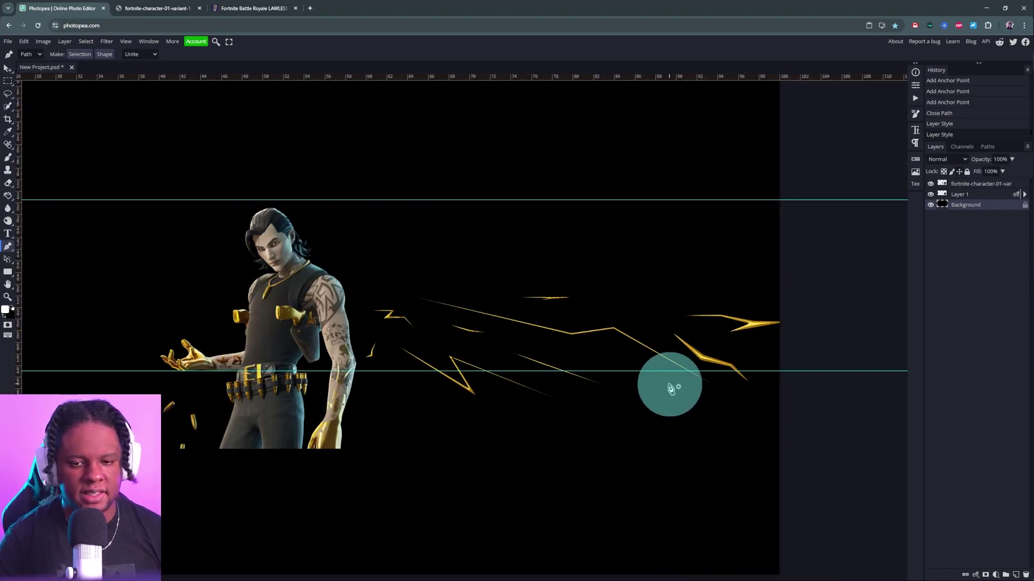
pyautogui.moveTo(247, 421)
pyautogui.mouseDown()
pyautogui.moveTo(392, 410)
pyautogui.moveTo(410, 438)
pyautogui.moveTo(474, 462)
pyautogui.moveTo(461, 465)
pyautogui.mouseUp()
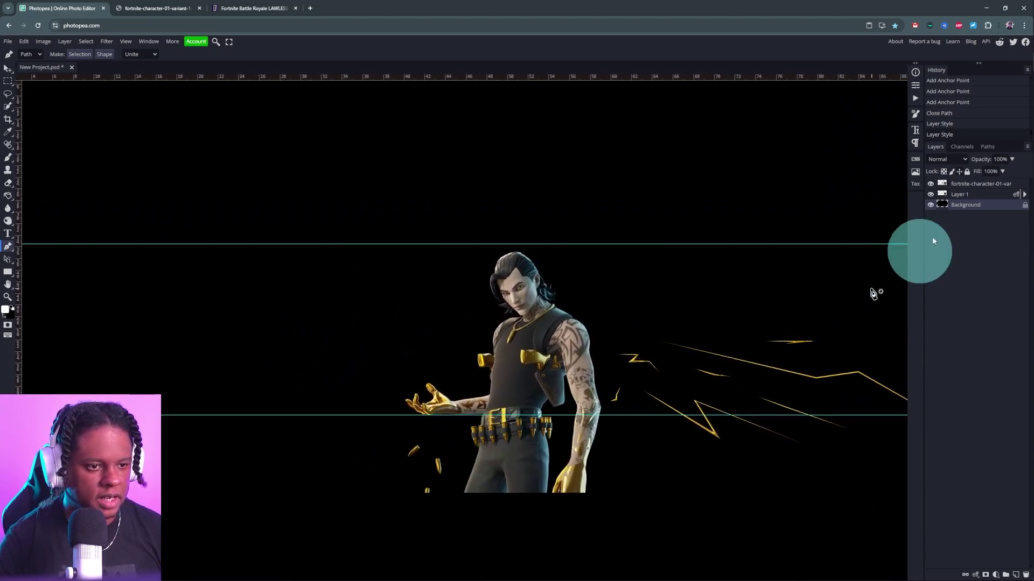
pyautogui.click(958, 195)
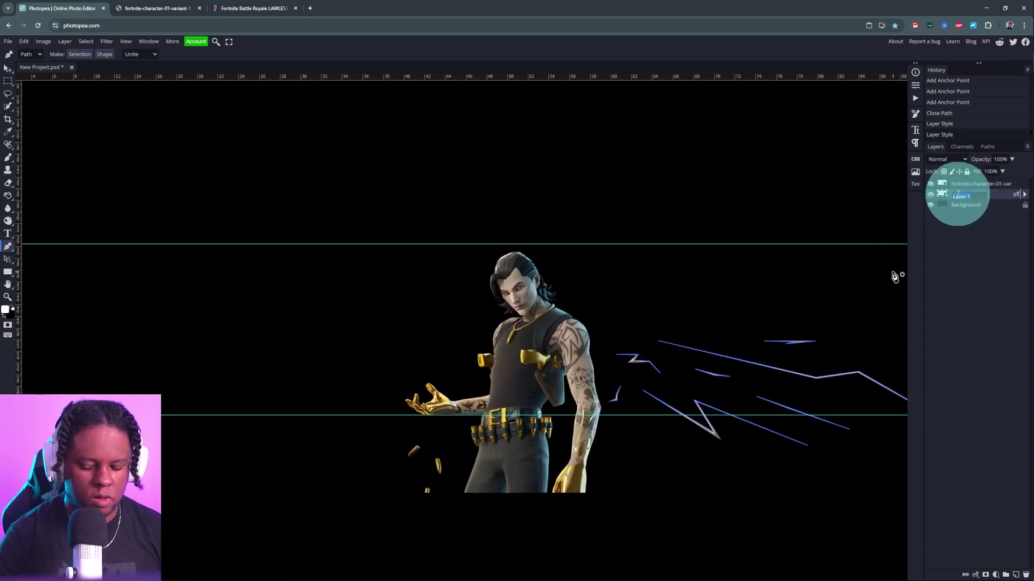
pyautogui.write('zigzag')
pyautogui.click(979, 202)
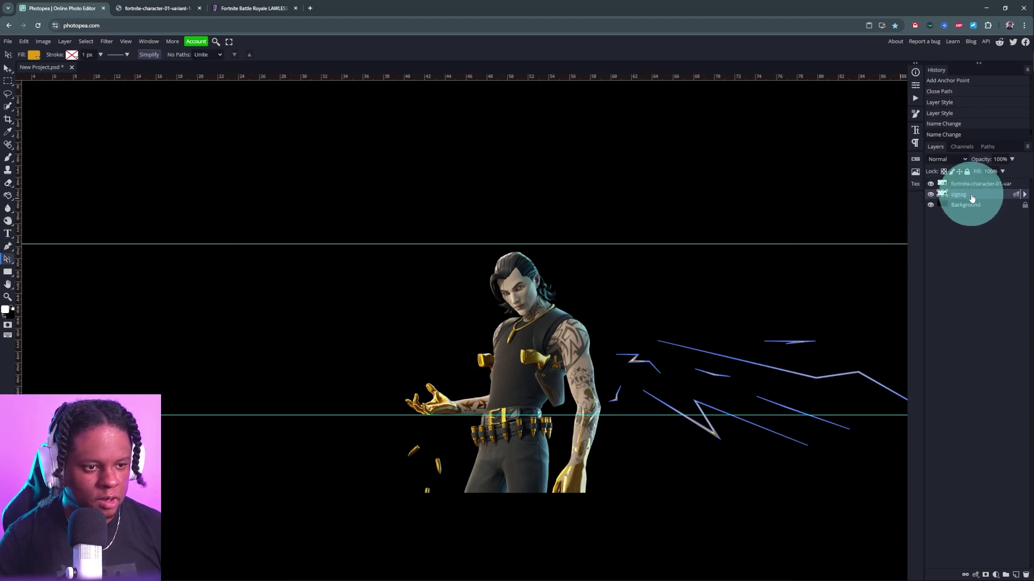
# Duplicate the zigzag layer, flip it horizontally, and move it to the character's left
pyautogui.hotkey('ctrl', 'j')
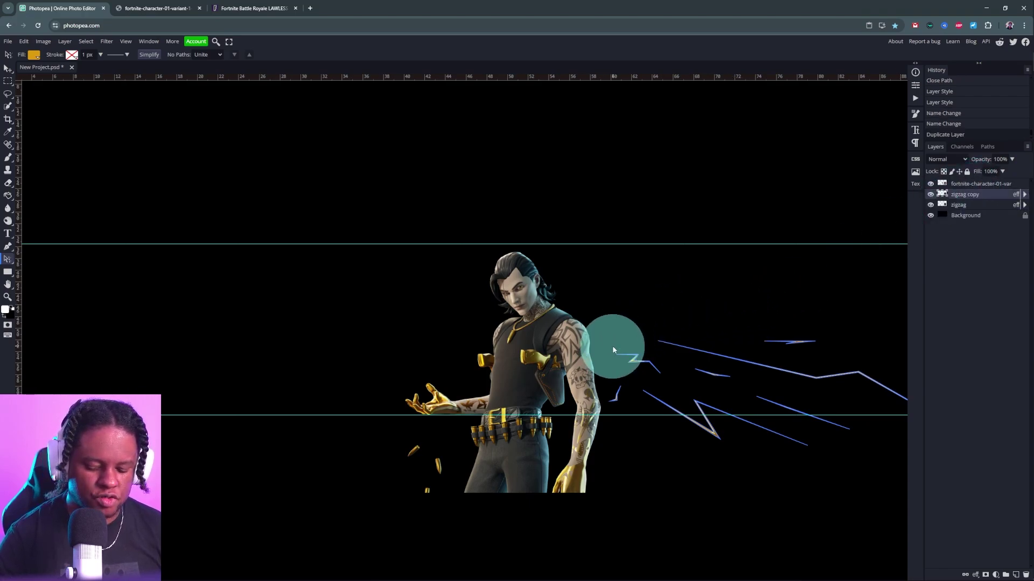
pyautogui.hotkey('ctrl', 't')
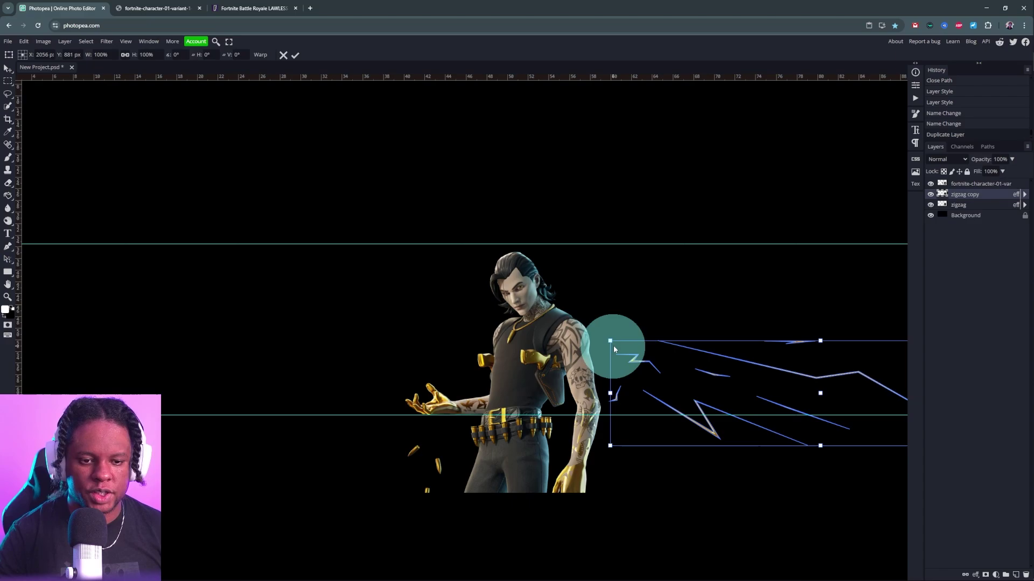
pyautogui.rightClick(707, 364)
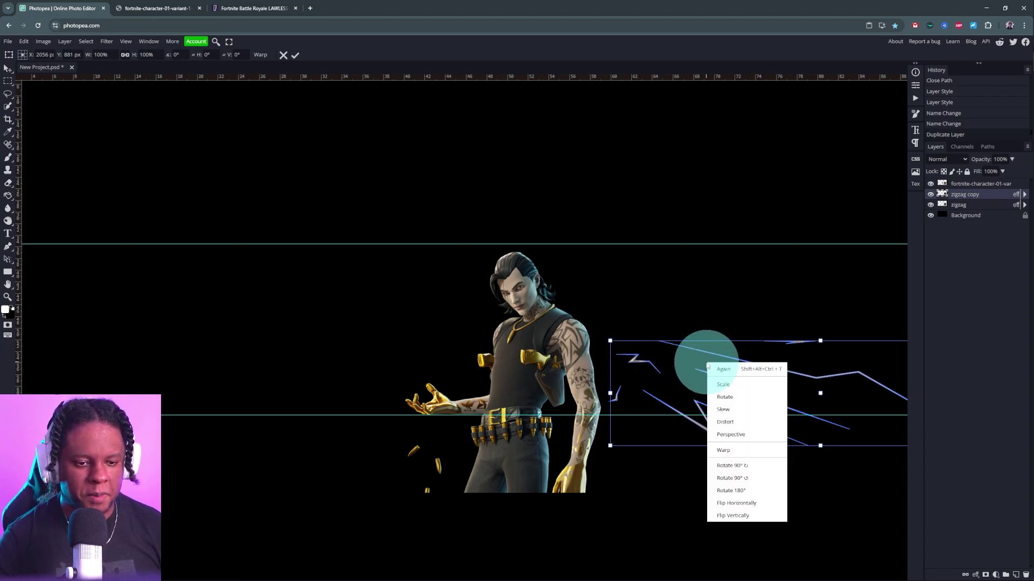
pyautogui.click(734, 502)
pyautogui.moveTo(854, 381); pyautogui.dragTo(219, 382)
pyautogui.press('Return')
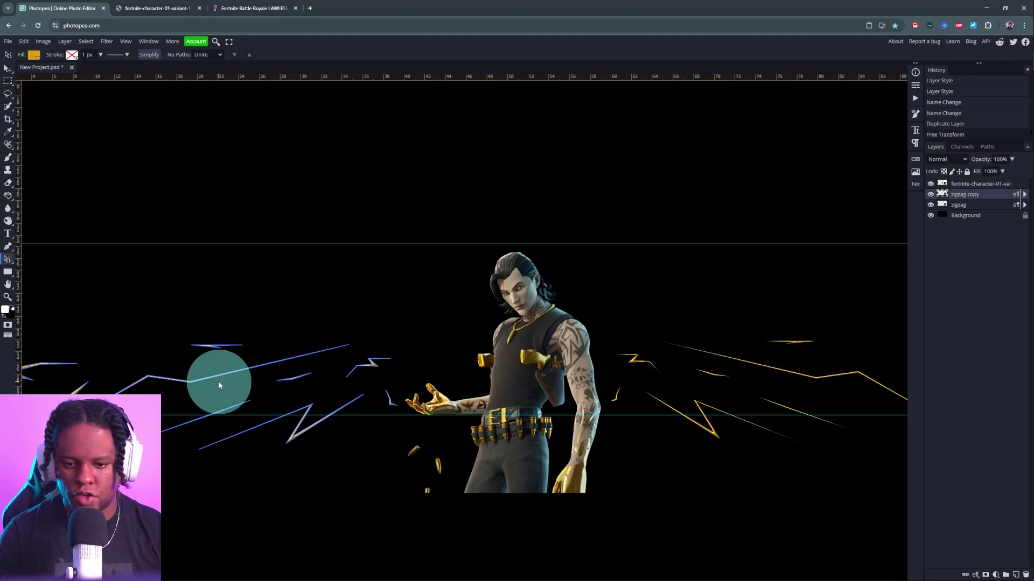
pyautogui.hotkey('ctrl', '-')
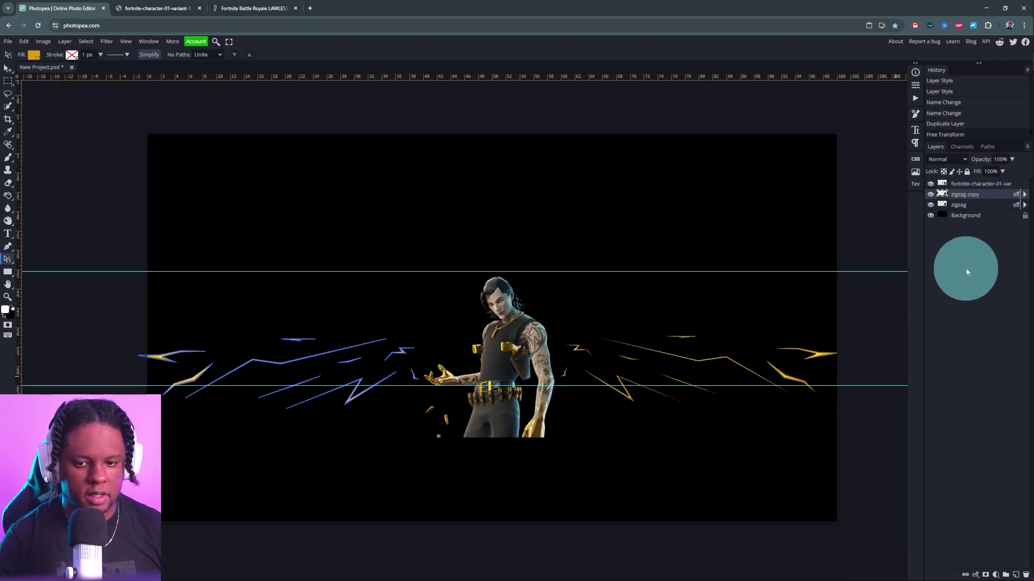
# Duplicate the zigzag and zigzag copy layers together
pyautogui.click(965, 215)
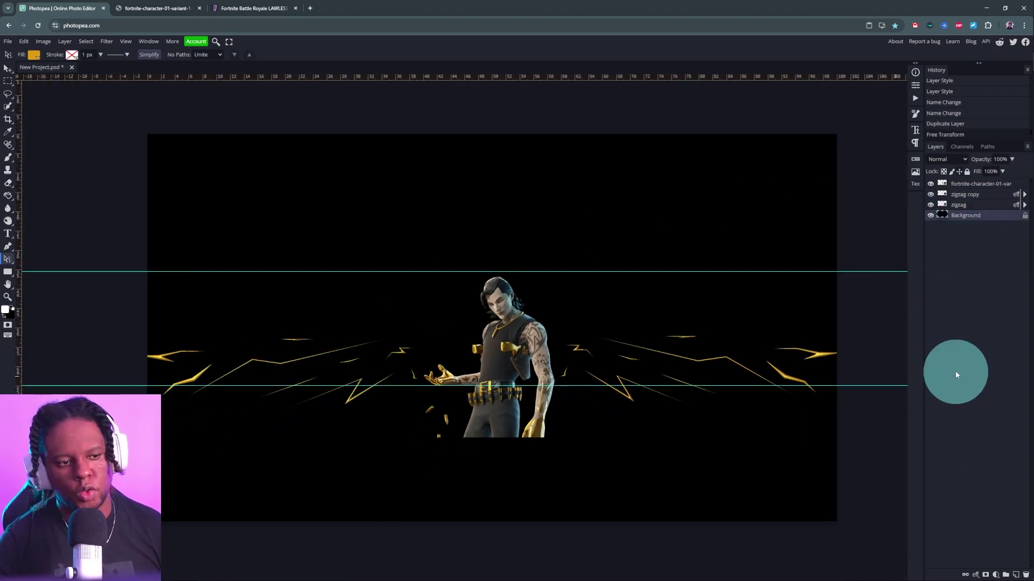
pyautogui.click(959, 207)
pyautogui.keyDown('shift'); pyautogui.click(960, 197); pyautogui.keyUp('shift')
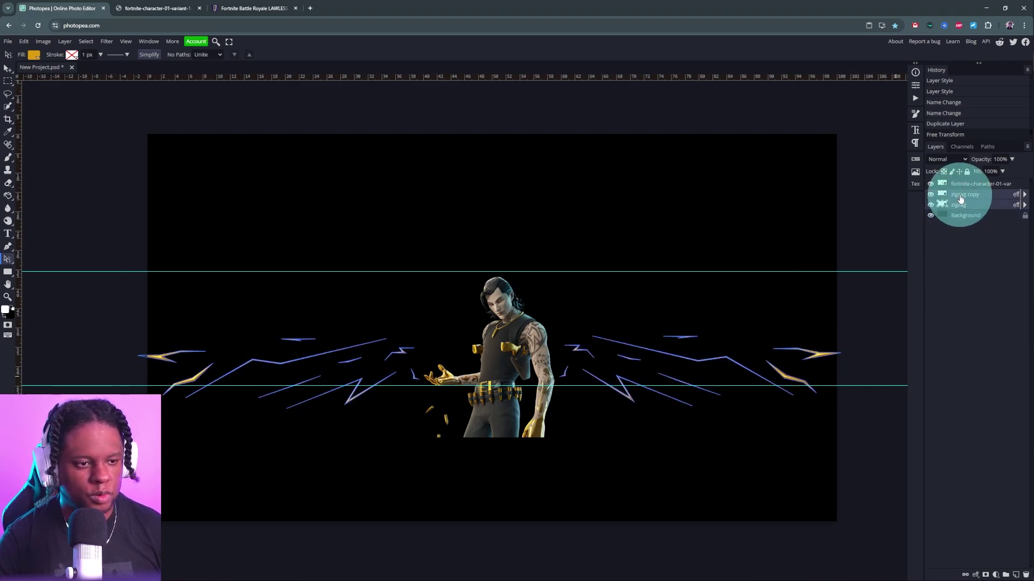
pyautogui.moveTo(959, 194); pyautogui.dragTo(959, 196)
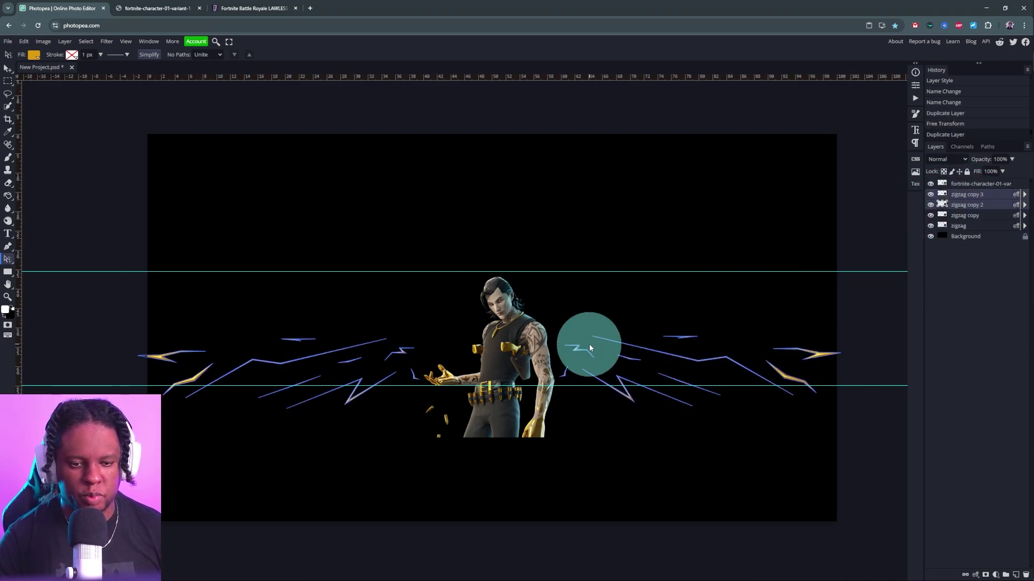
# Flip the duplicated lightning bolts vertically and move them higher up the banner
pyautogui.hotkey('ctrl', 't')
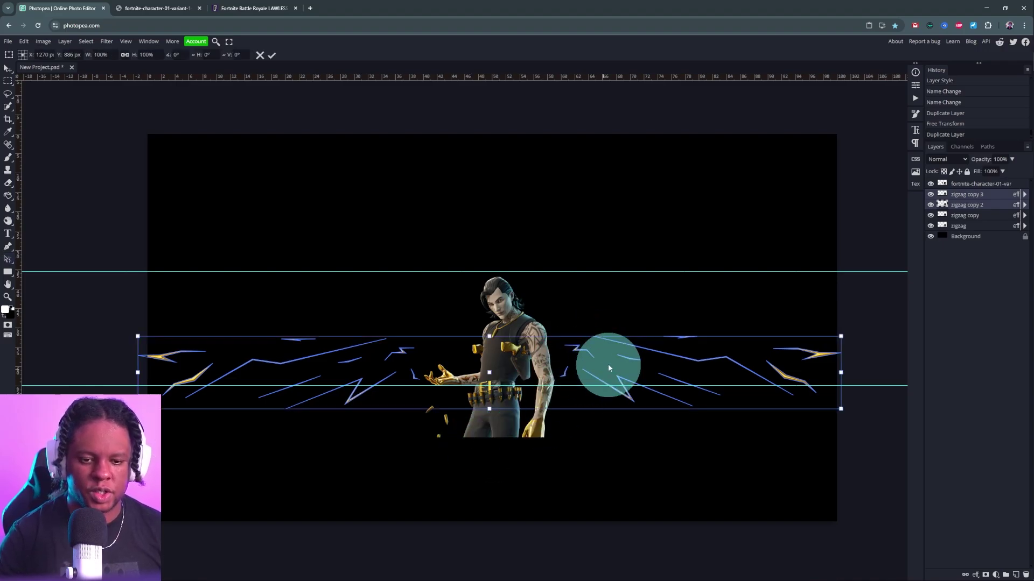
pyautogui.rightClick(604, 359)
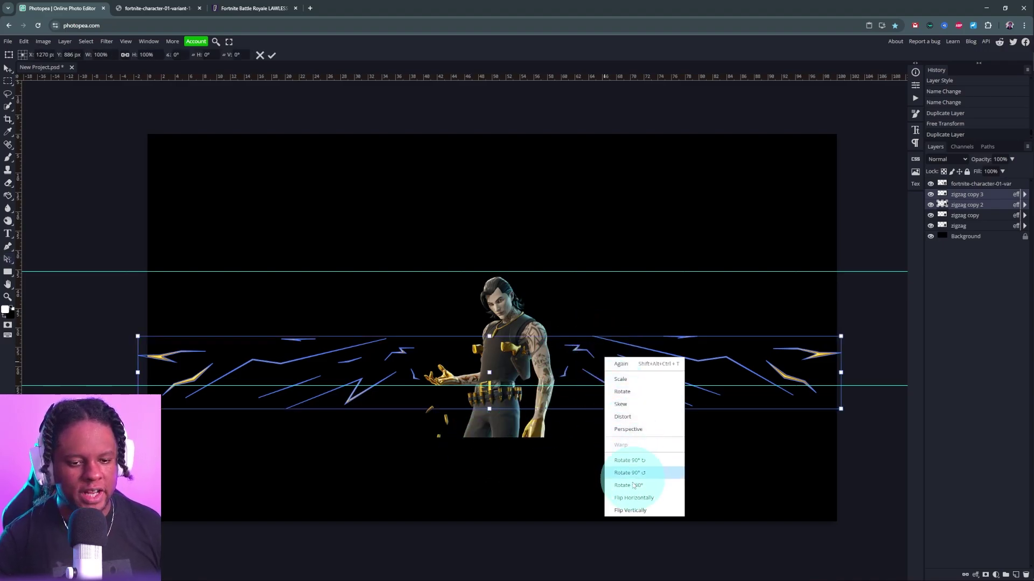
pyautogui.click(622, 510)
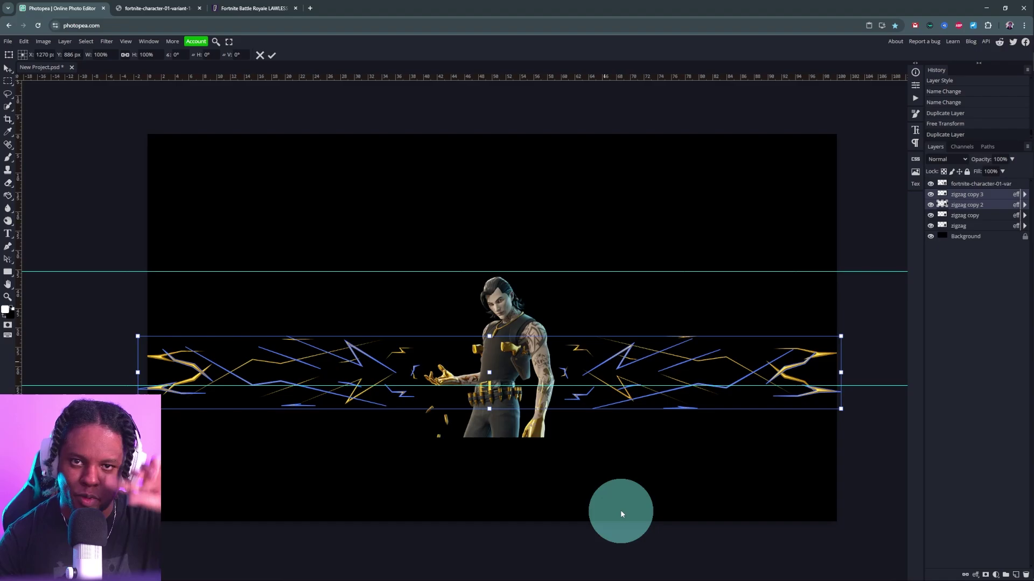
pyautogui.moveTo(609, 371)
pyautogui.mouseDown()
pyautogui.moveTo(599, 307)
pyautogui.moveTo(610, 294)
pyautogui.mouseUp()
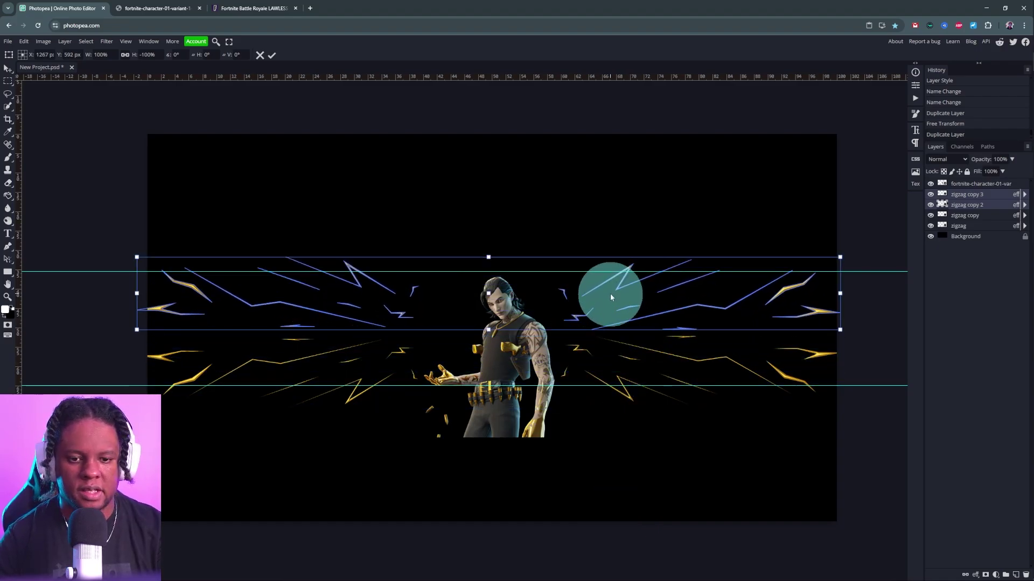
pyautogui.press('Return')
pyautogui.click(960, 237)
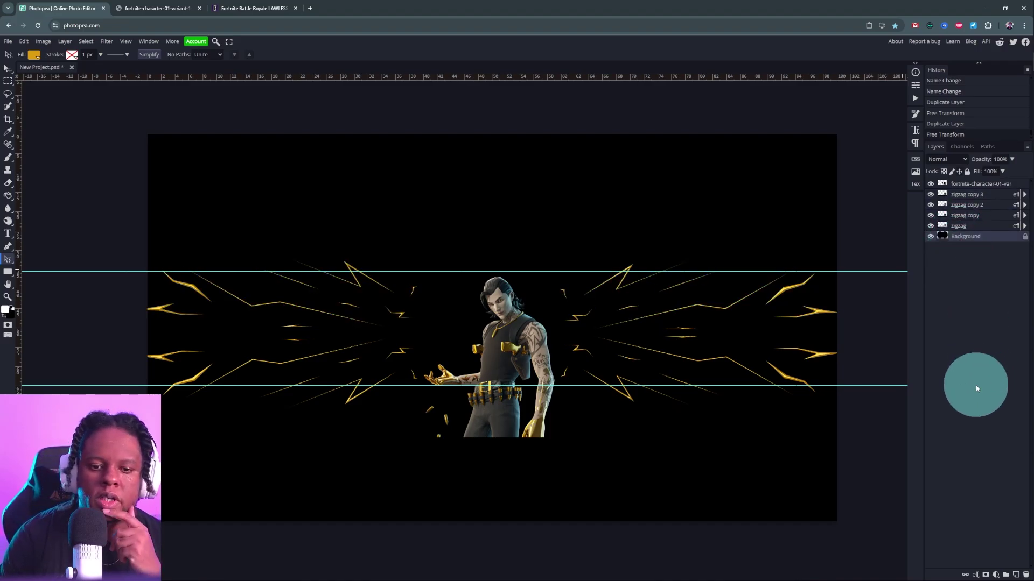
pyautogui.click(963, 194)
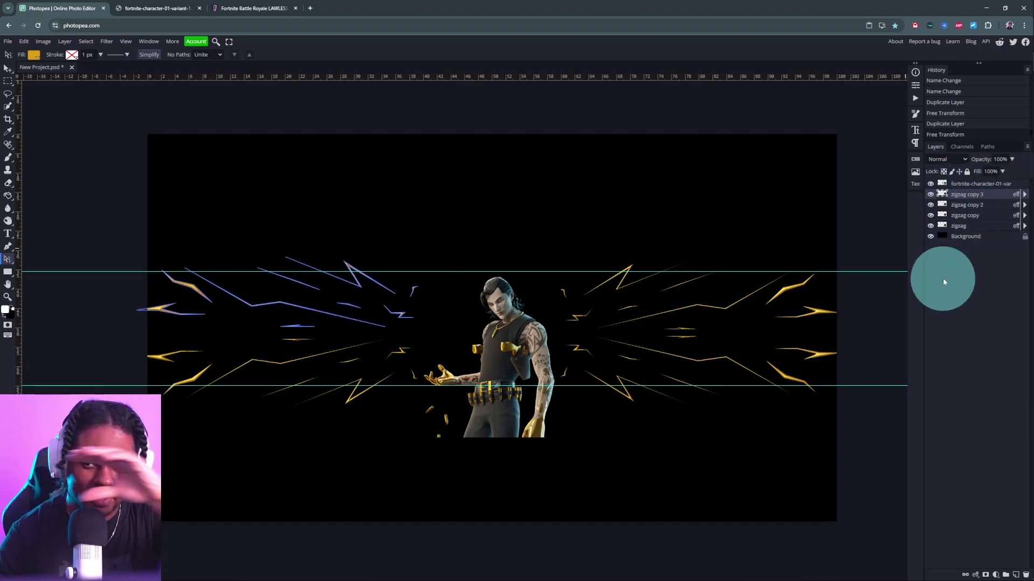
# Start a name text layer left of the character and set it to All Caps
pyautogui.click(9, 233)
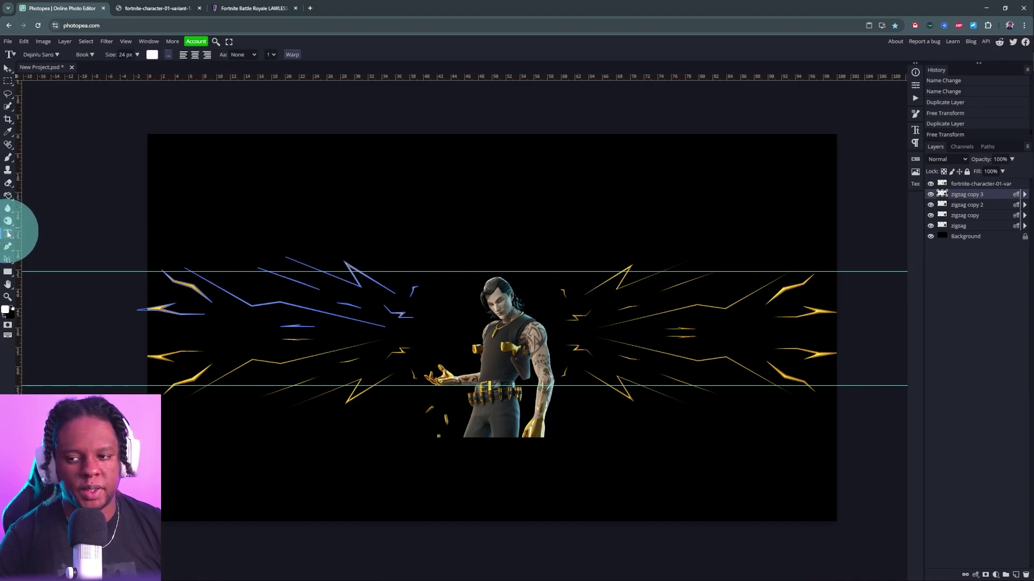
pyautogui.click(429, 326)
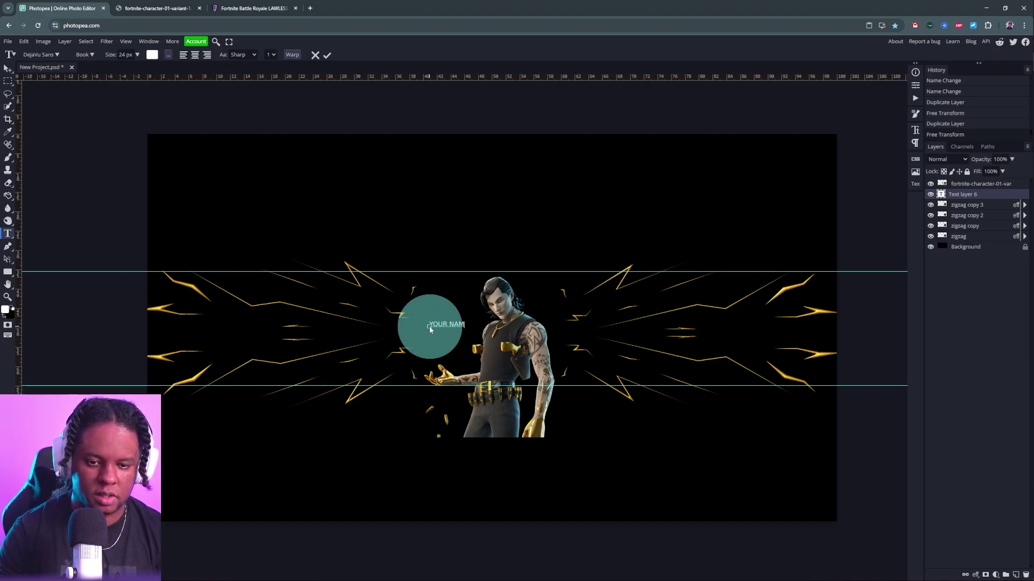
pyautogui.write('NAME')
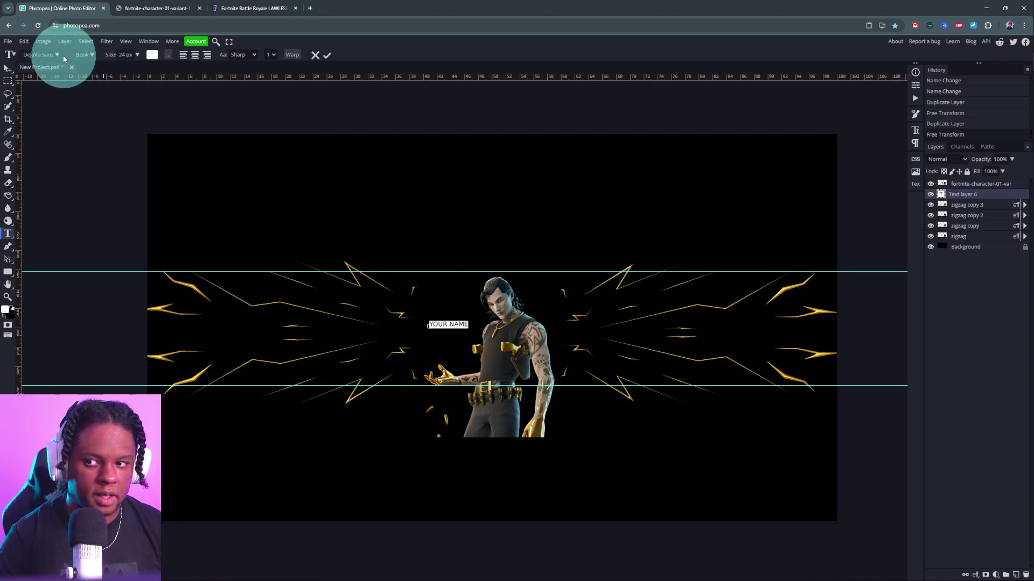
pyautogui.click(63, 53)
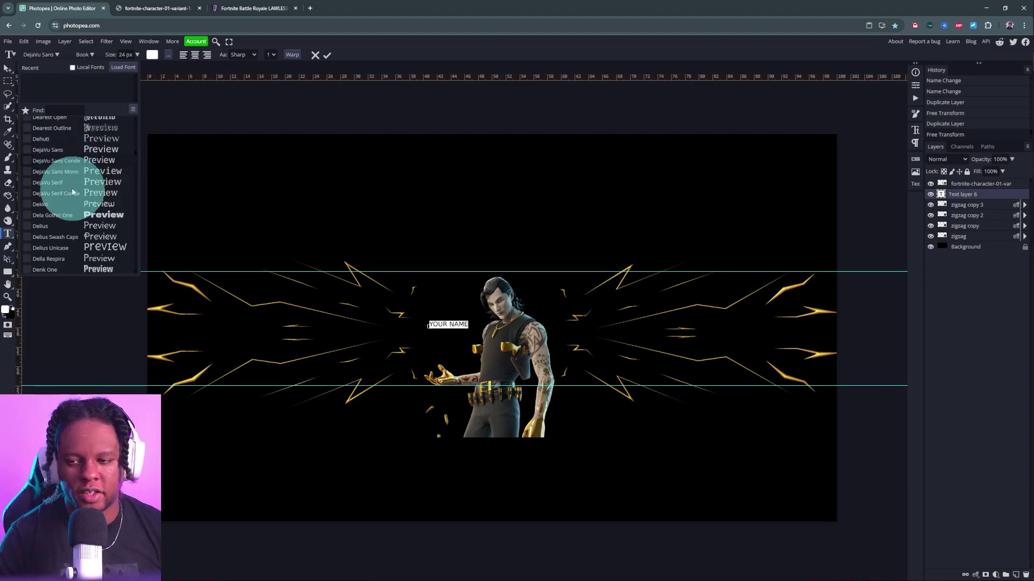
pyautogui.click(915, 130)
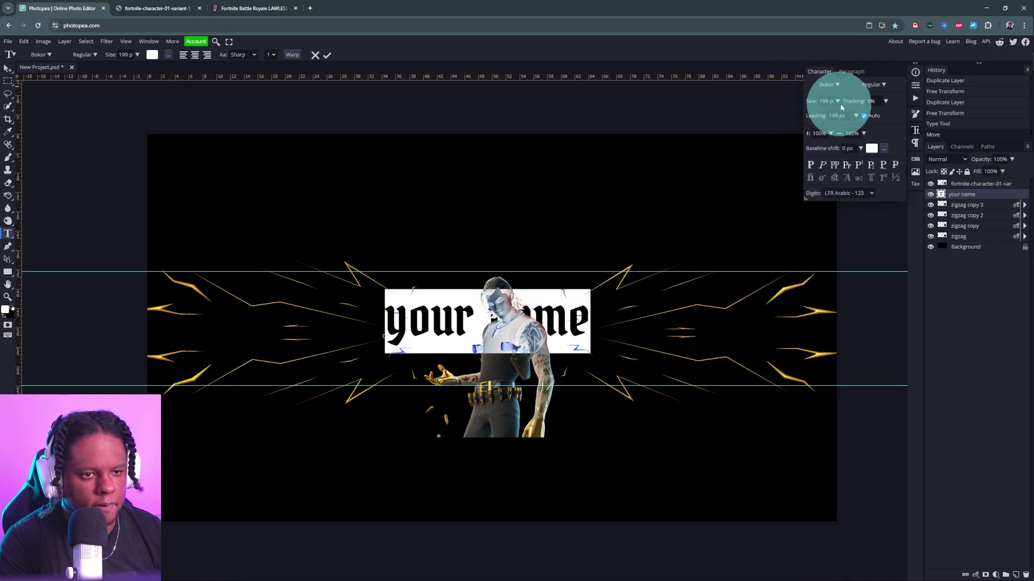
pyautogui.click(833, 166)
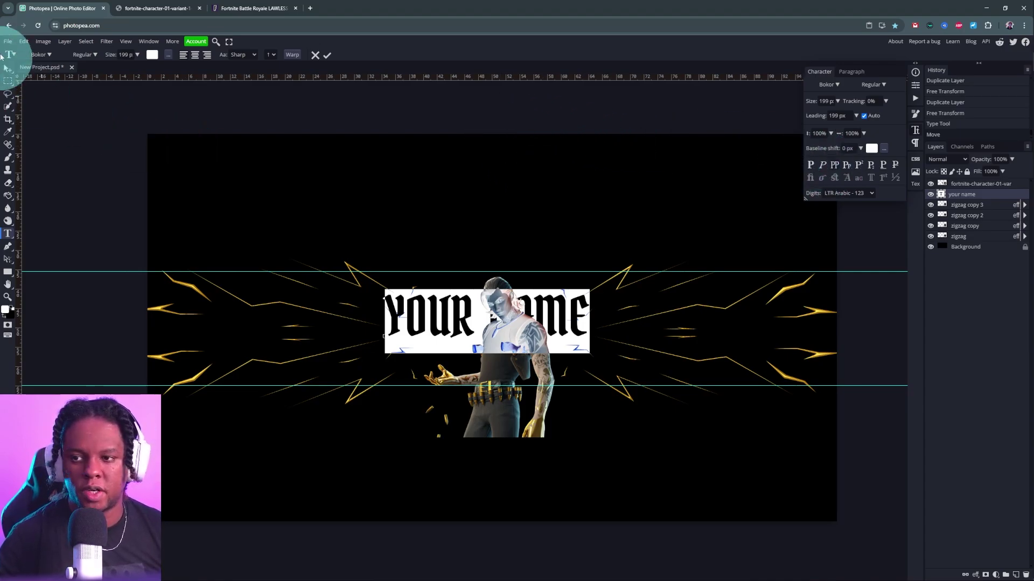
# Split the text into separate YOUR and NAME layers, with NAME right of the character
pyautogui.doubleClick(602, 320)
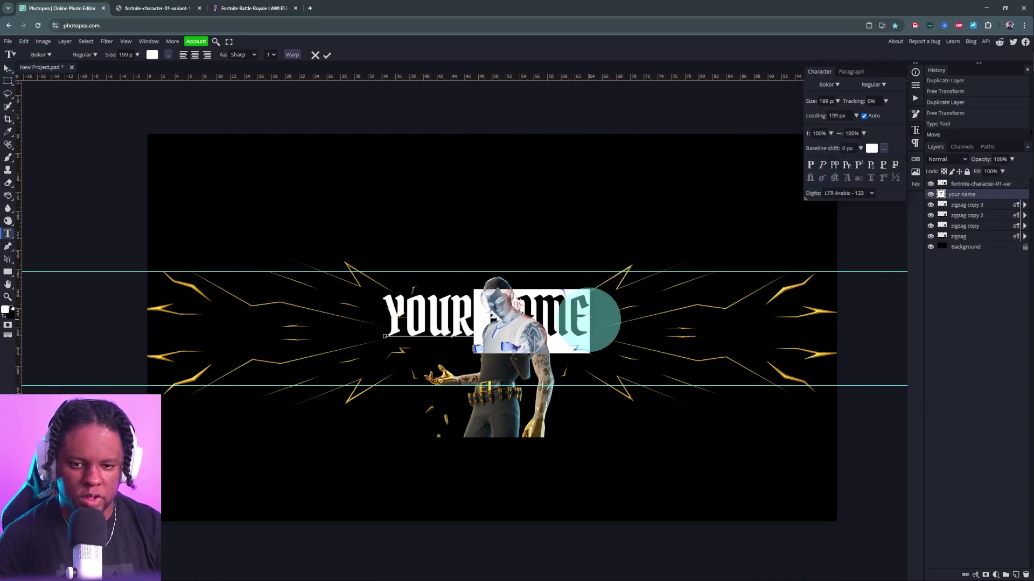
pyautogui.press('BackSpace')
pyautogui.hotkey('ctrl', 'j')
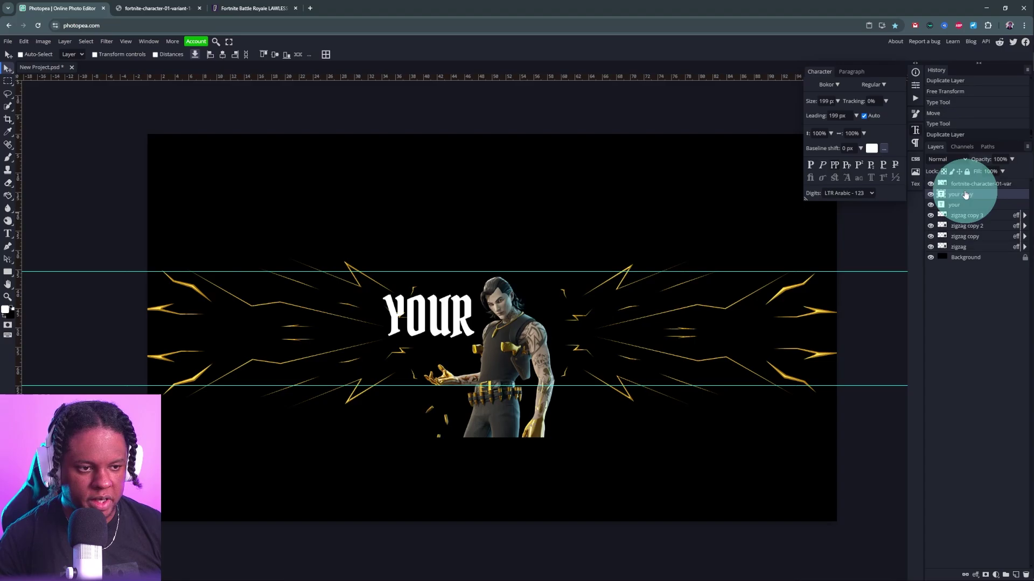
pyautogui.doubleClick(940, 196)
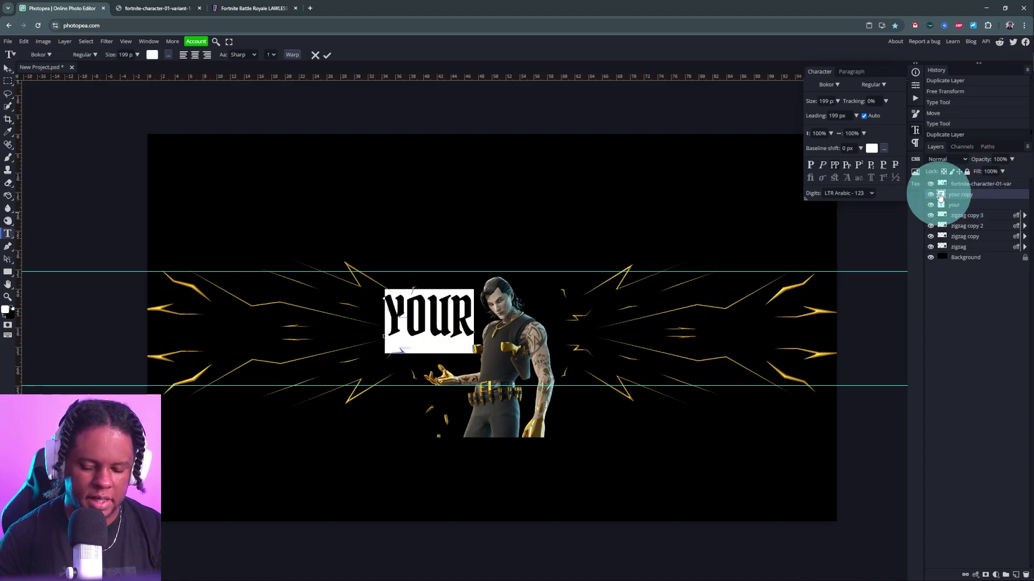
pyautogui.write('NAME')
pyautogui.click(8, 69)
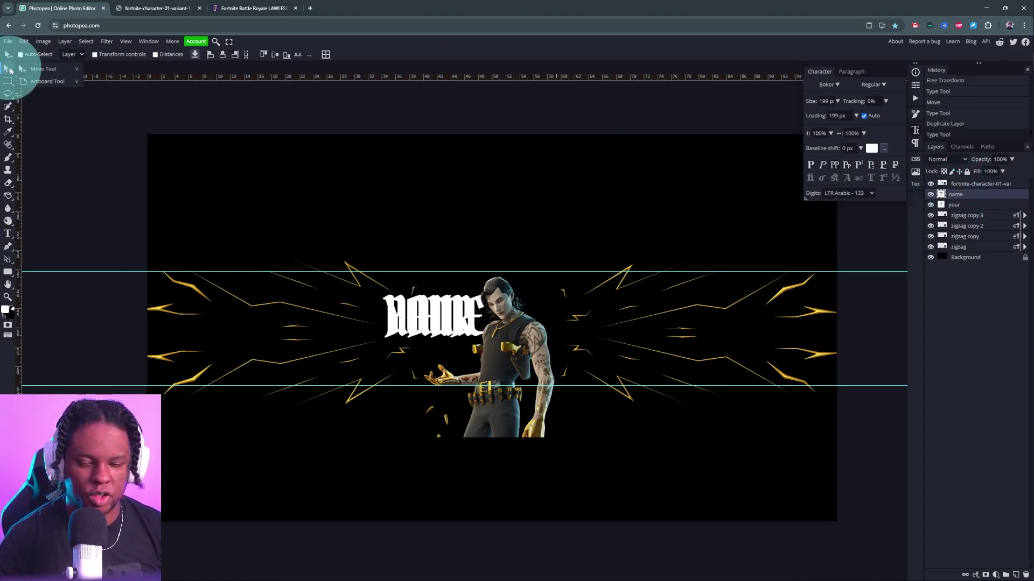
pyautogui.moveTo(423, 319); pyautogui.dragTo(572, 321)
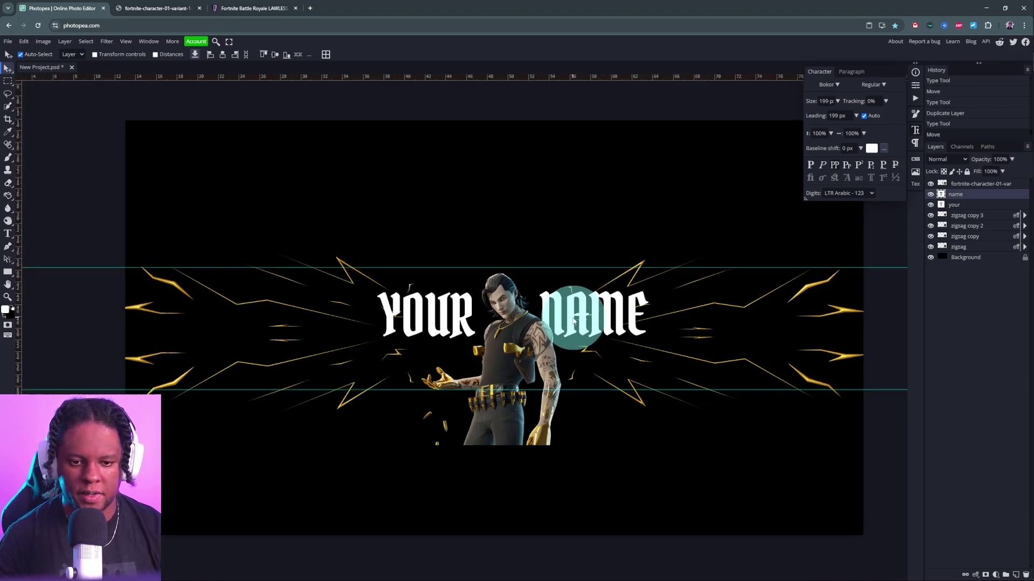
pyautogui.hotkey('ctrl', '+')
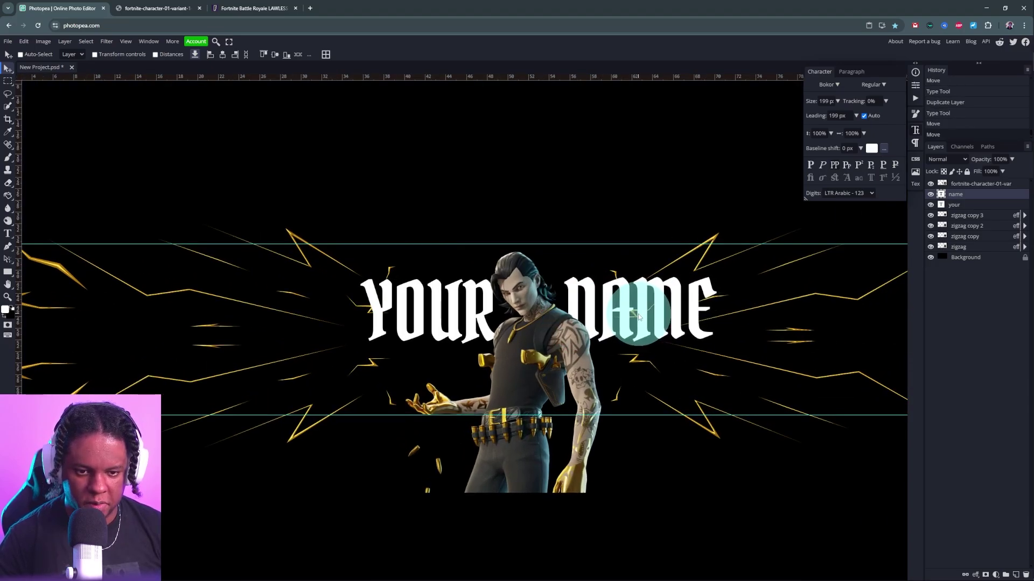
pyautogui.moveTo(640, 317); pyautogui.dragTo(635, 317)
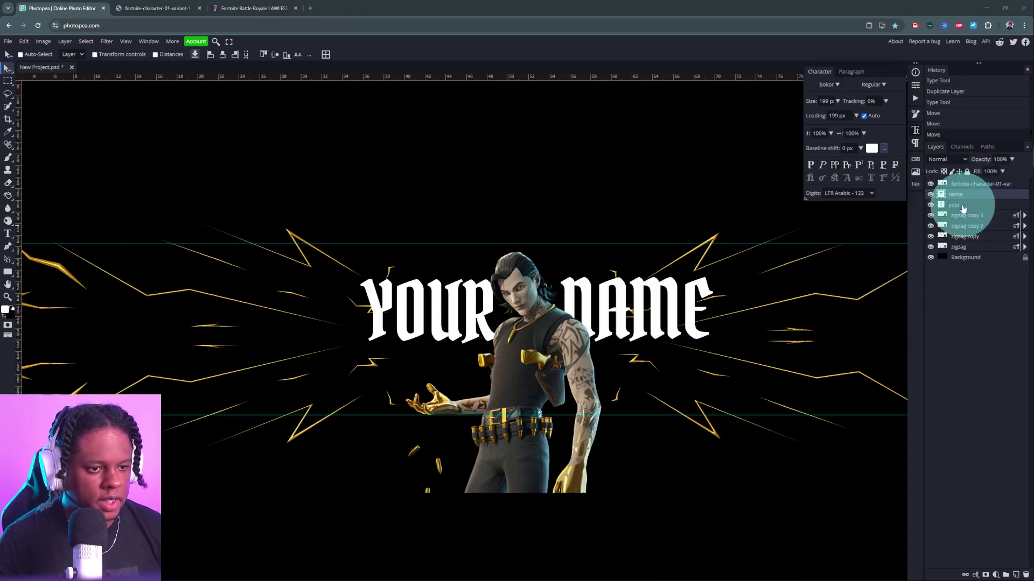
# Recolour both YOUR and NAME text layers to warm off-white (d6cac0)
pyautogui.click(962, 209)
pyautogui.click(871, 148)
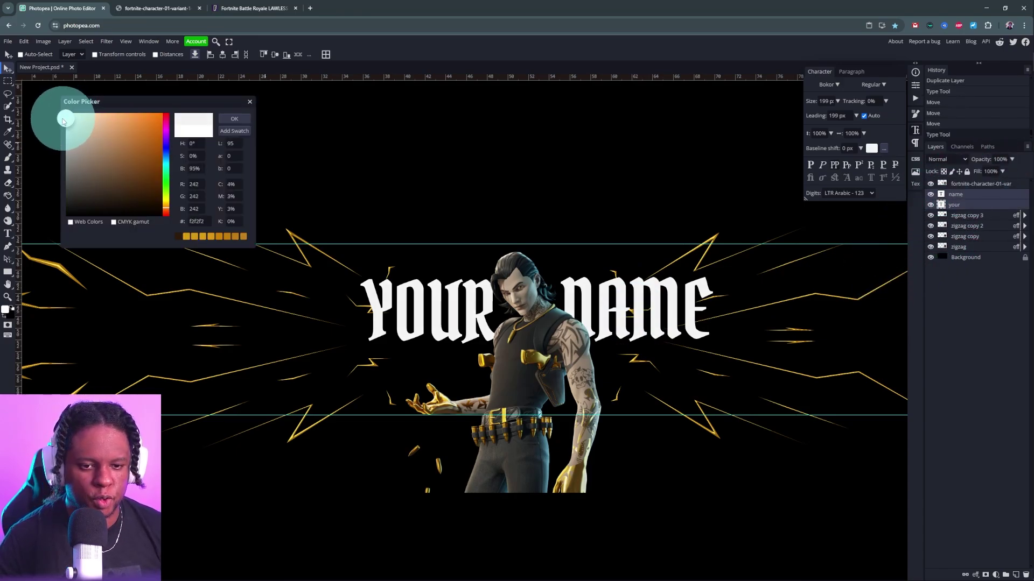
pyautogui.moveTo(63, 121)
pyautogui.mouseDown()
pyautogui.moveTo(63, 158)
pyautogui.moveTo(69, 132)
pyautogui.mouseUp()
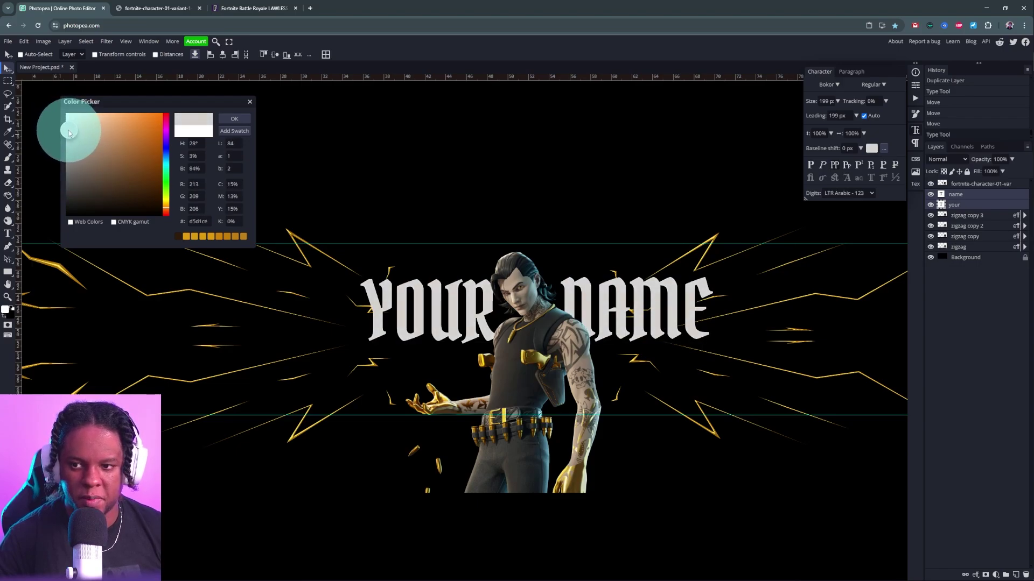
pyautogui.moveTo(69, 130); pyautogui.dragTo(76, 132)
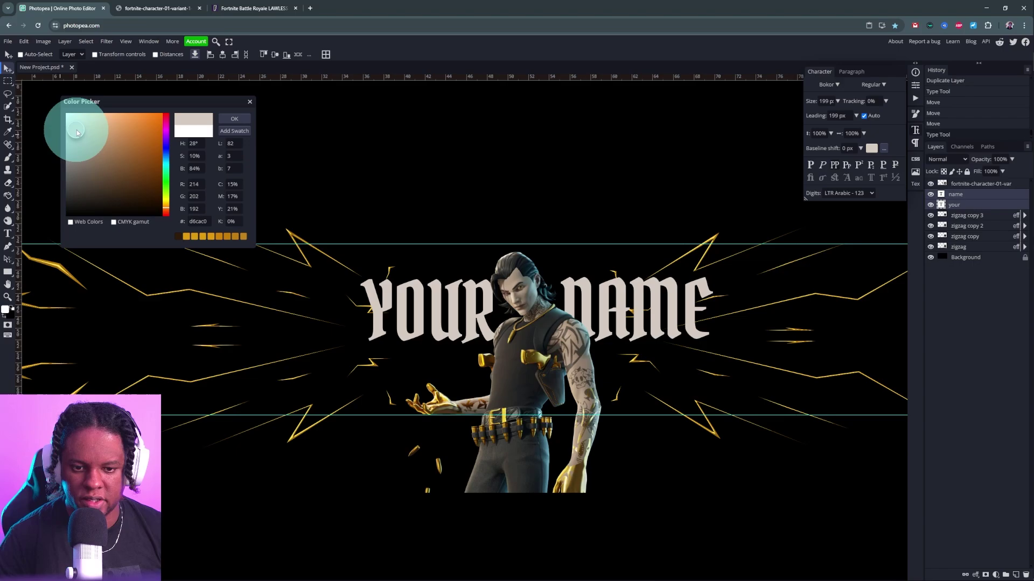
pyautogui.press('Return')
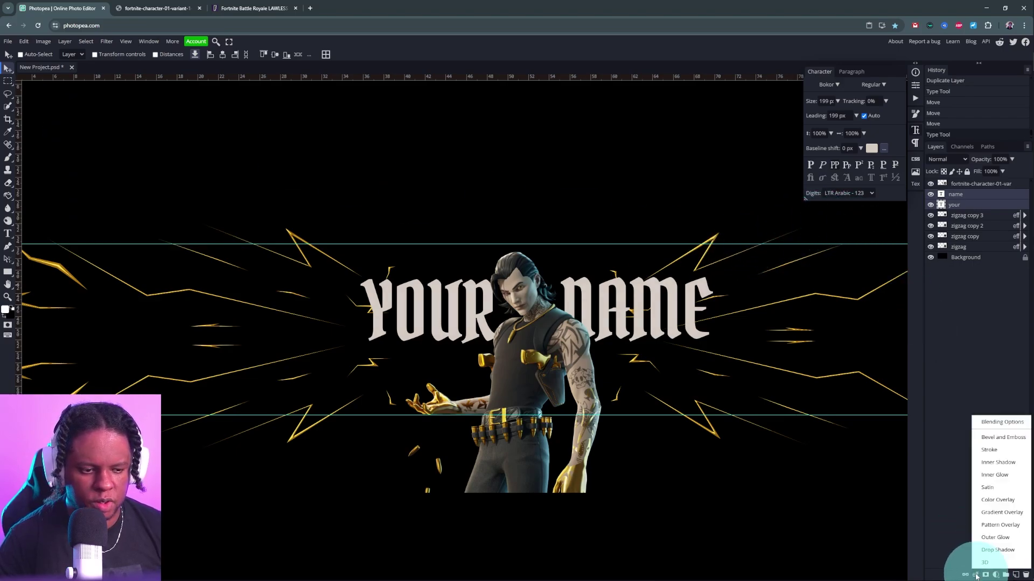
# Add a Bevel and Emboss effect to YOUR with a different contour
pyautogui.click(993, 438)
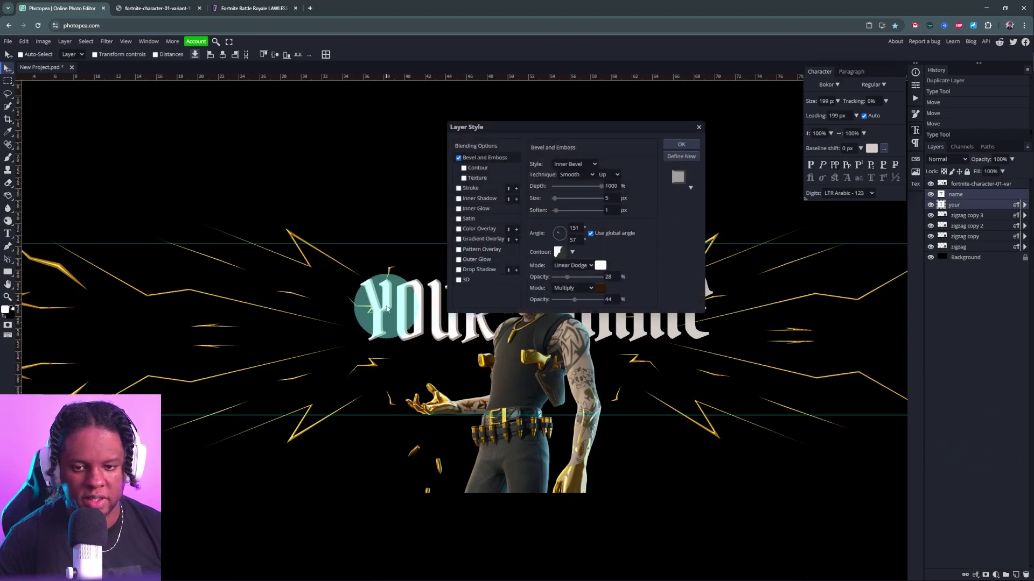
pyautogui.moveTo(536, 128); pyautogui.dragTo(696, 106)
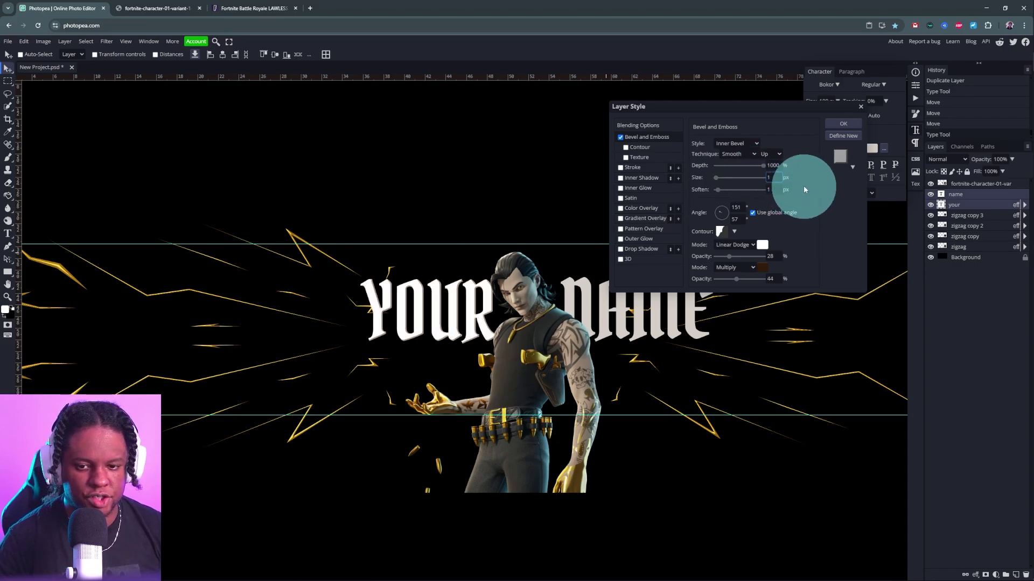
pyautogui.click(734, 233)
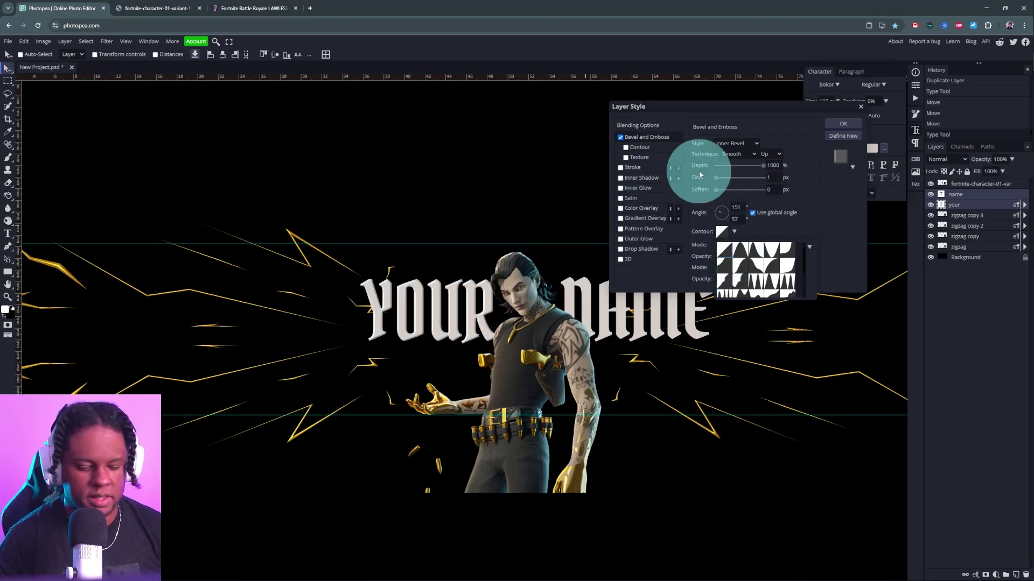
pyautogui.scroll(3, 521, 228)
pyautogui.scroll(2, 520, 228)
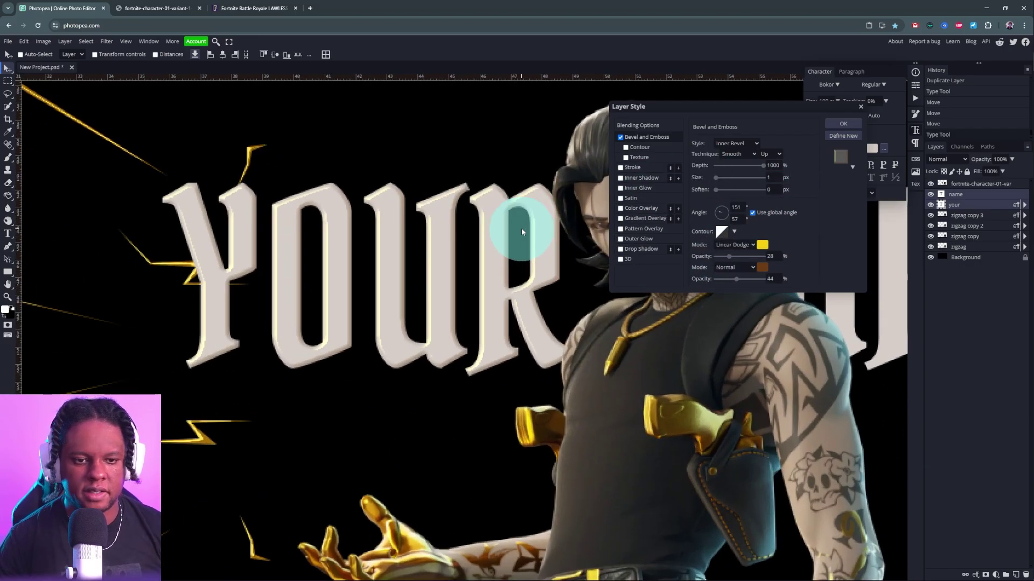
# Add a low-opacity gold preset Gradient Overlay to YOUR and apply the style
pyautogui.click(620, 218)
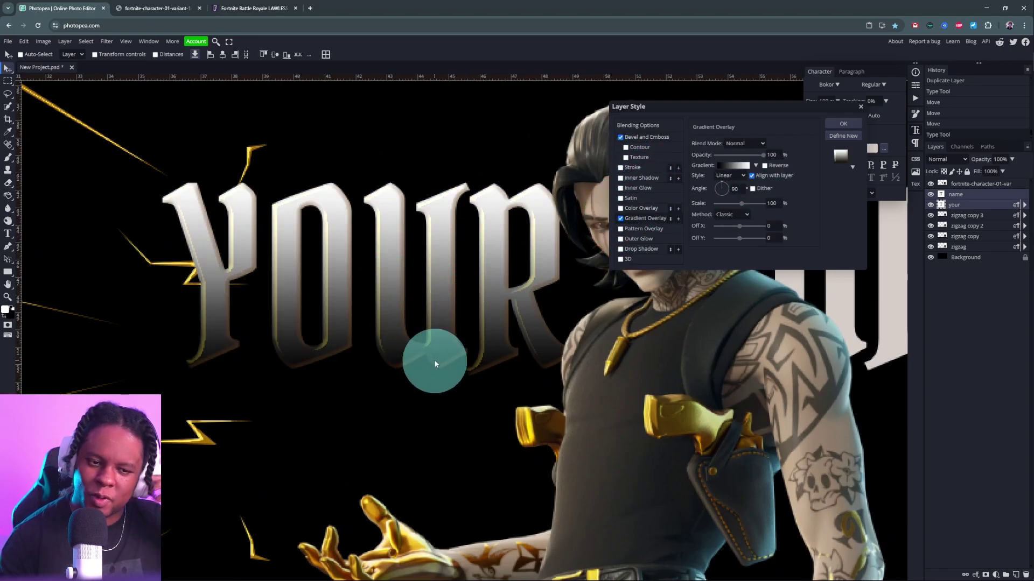
pyautogui.click(755, 166)
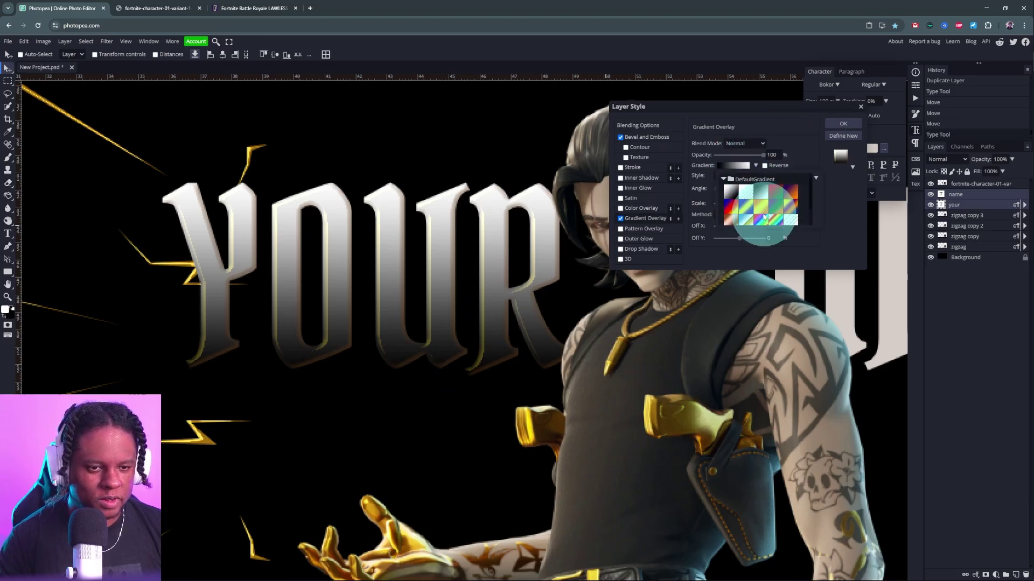
pyautogui.click(743, 185)
pyautogui.moveTo(763, 154); pyautogui.dragTo(702, 165)
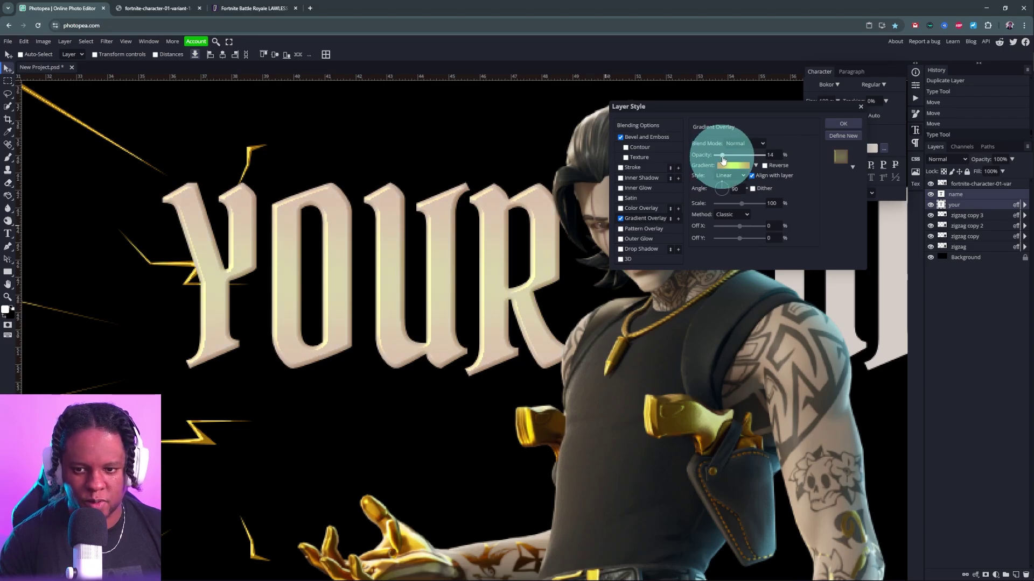
pyautogui.press('Return')
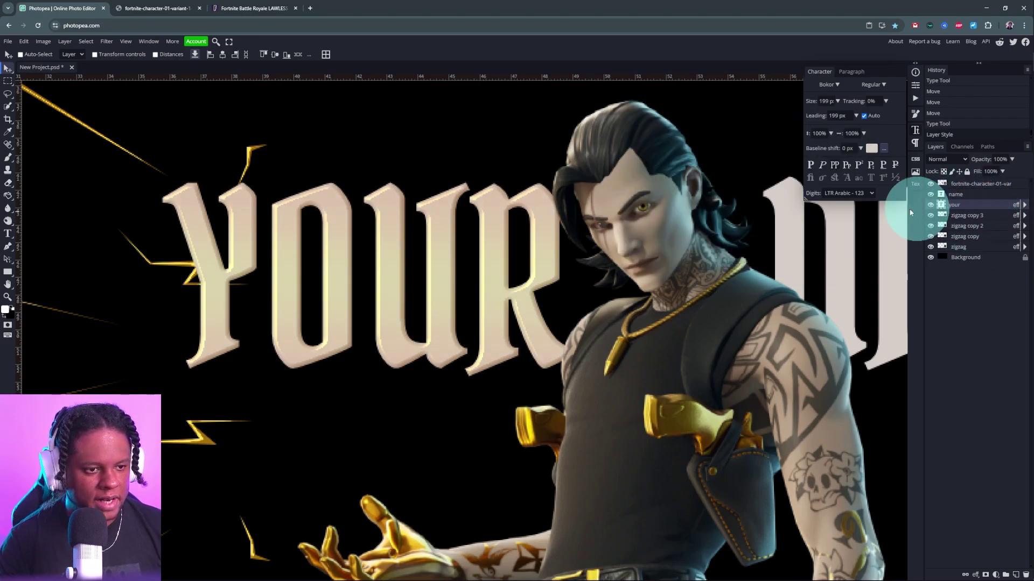
# Copy the YOUR layer's effects onto the NAME layer, then fit the banner in view
pyautogui.click(1024, 207)
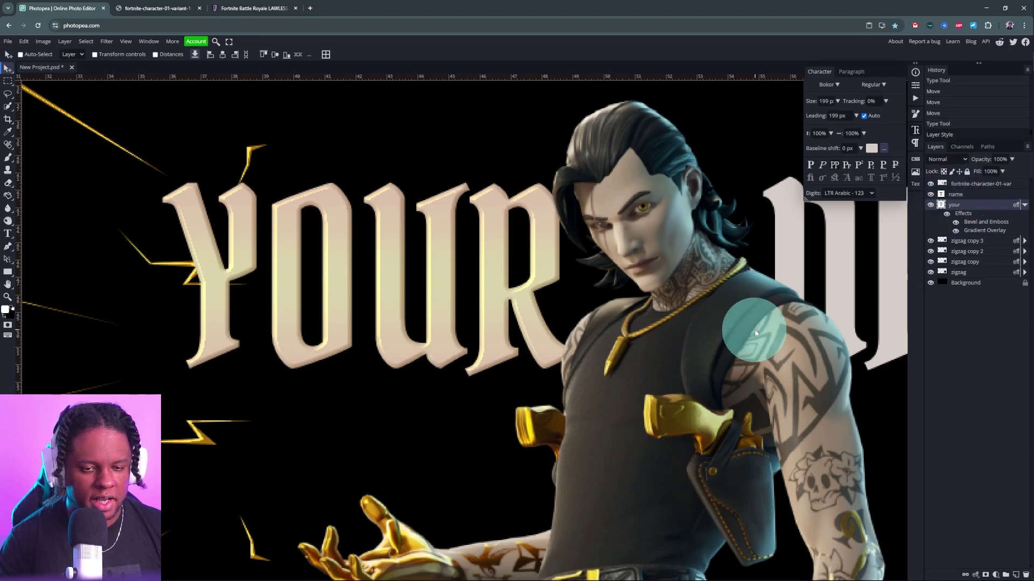
pyautogui.moveTo(676, 334); pyautogui.dragTo(291, 348)
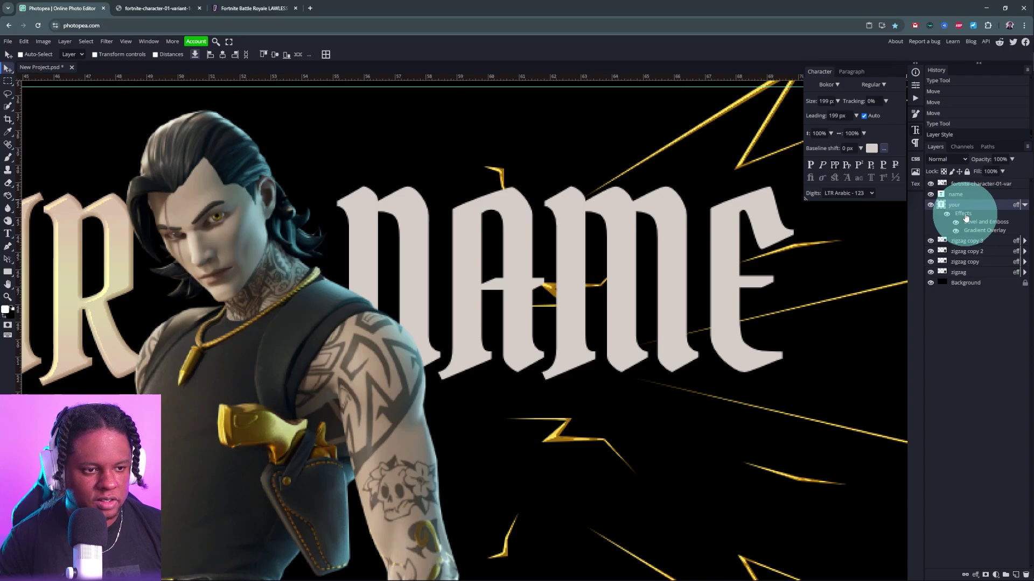
pyautogui.moveTo(965, 219); pyautogui.dragTo(960, 194)
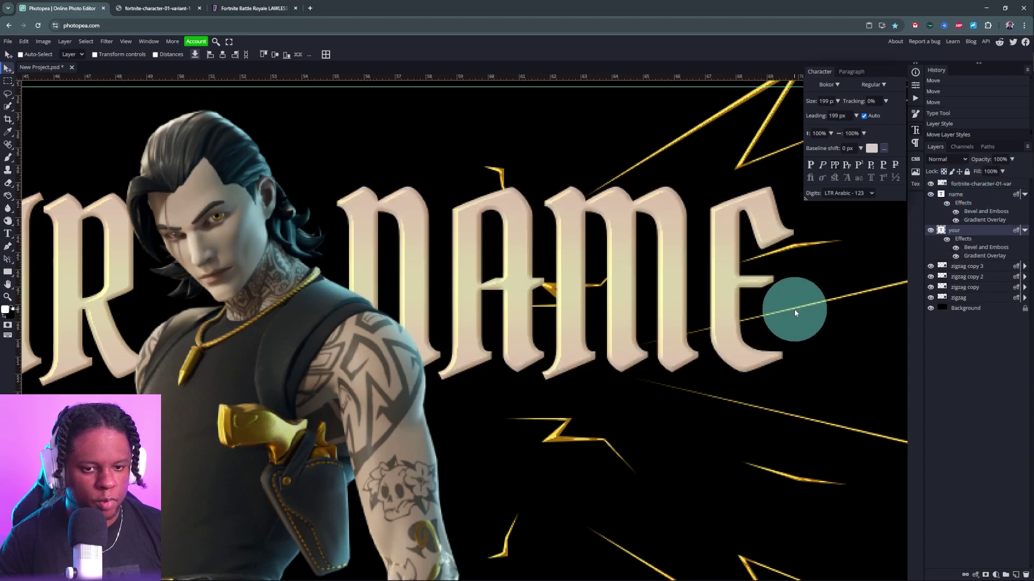
pyautogui.hotkey('ctrl', '0')
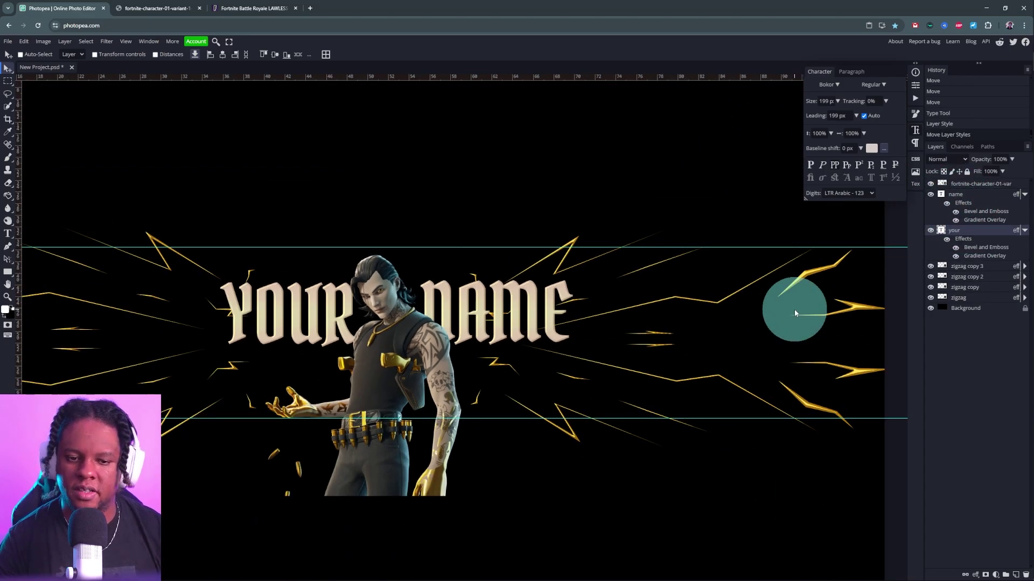
# Add an empty layer above the Background and set a large brush, about 804 px
pyautogui.click(963, 308)
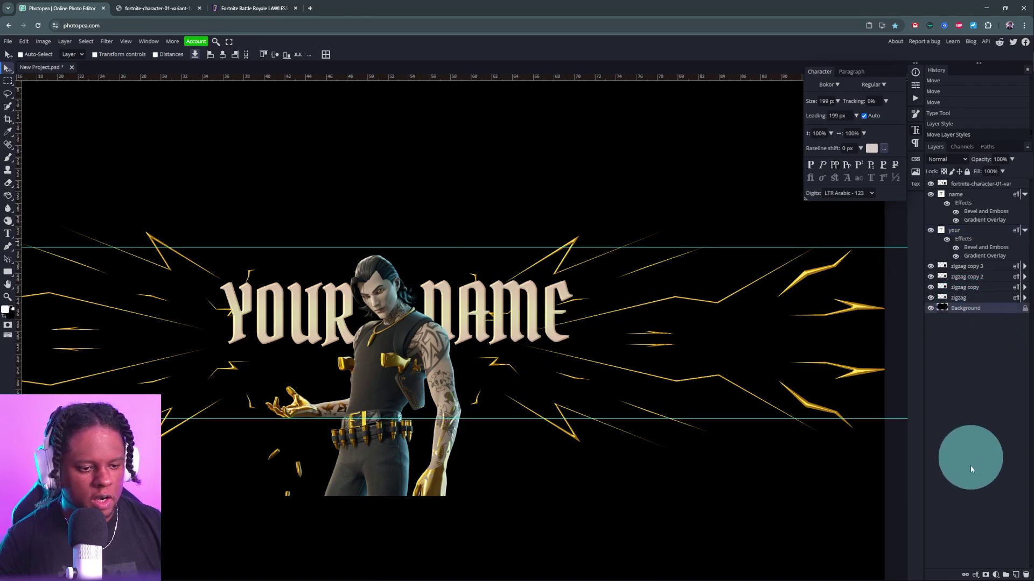
pyautogui.click(1015, 574)
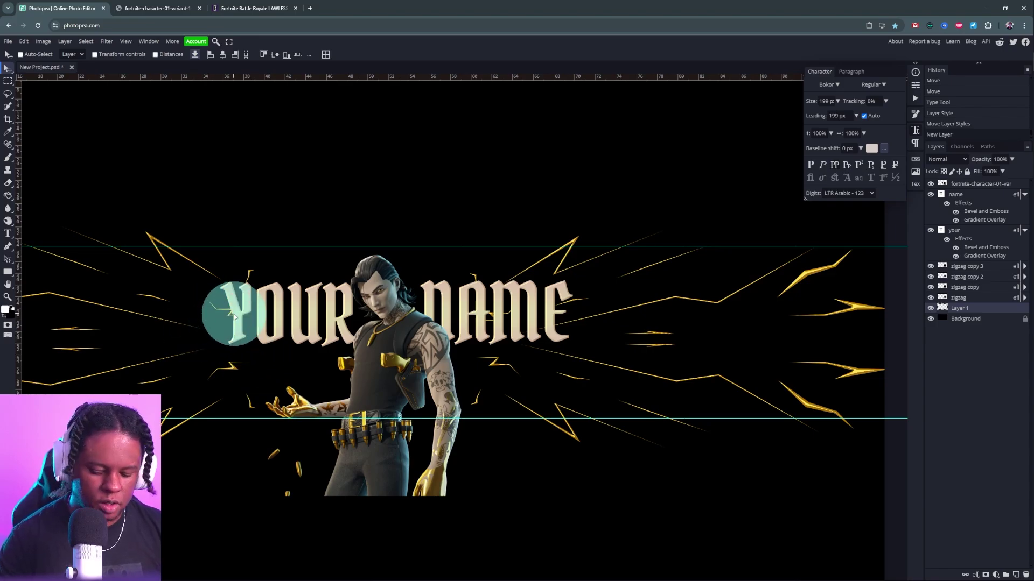
pyautogui.press('b')
pyautogui.rightClick(381, 295)
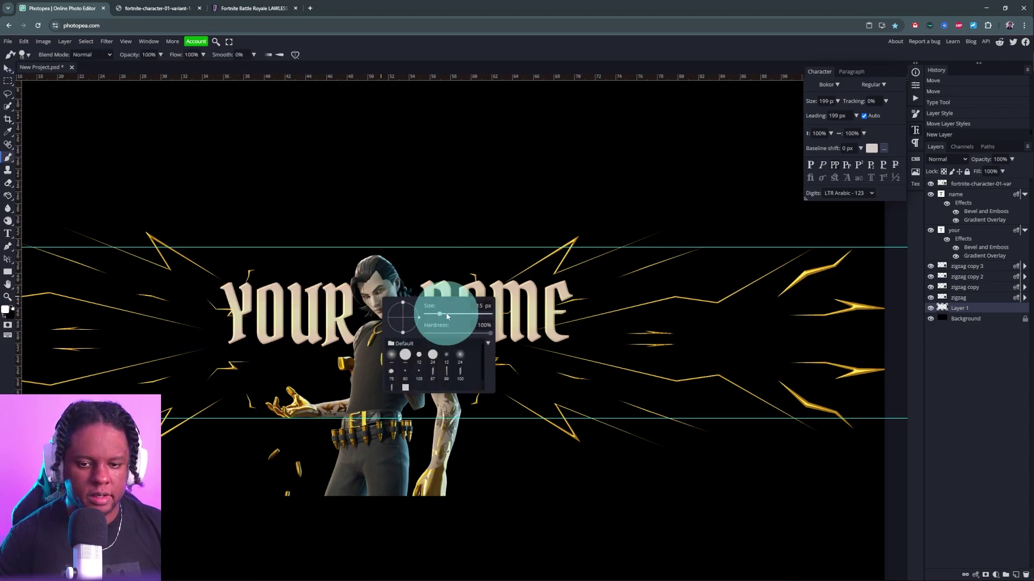
pyautogui.moveTo(455, 314)
pyautogui.mouseDown()
pyautogui.moveTo(488, 340)
pyautogui.moveTo(415, 335)
pyautogui.mouseUp()
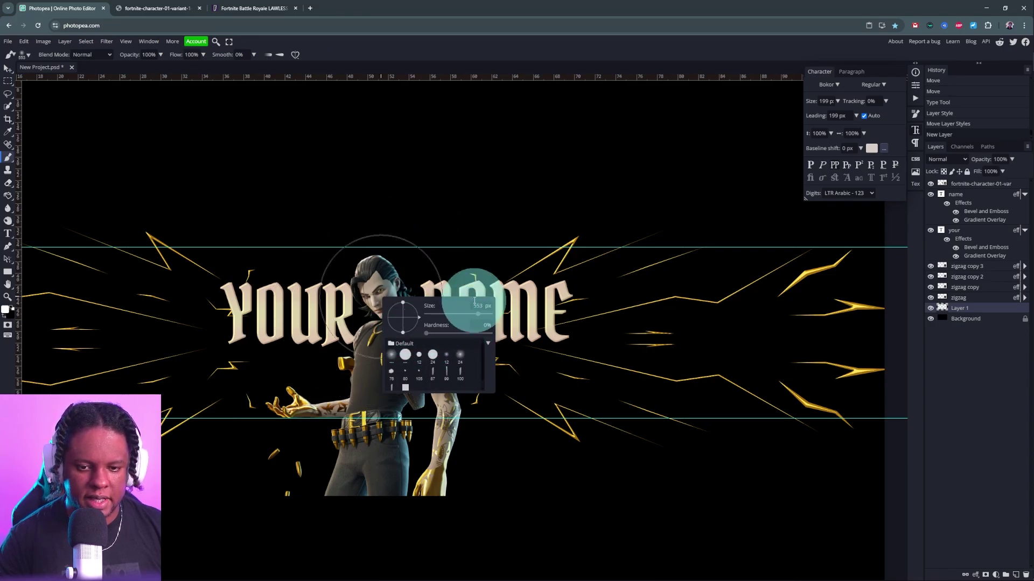
pyautogui.moveTo(478, 318); pyautogui.dragTo(486, 321)
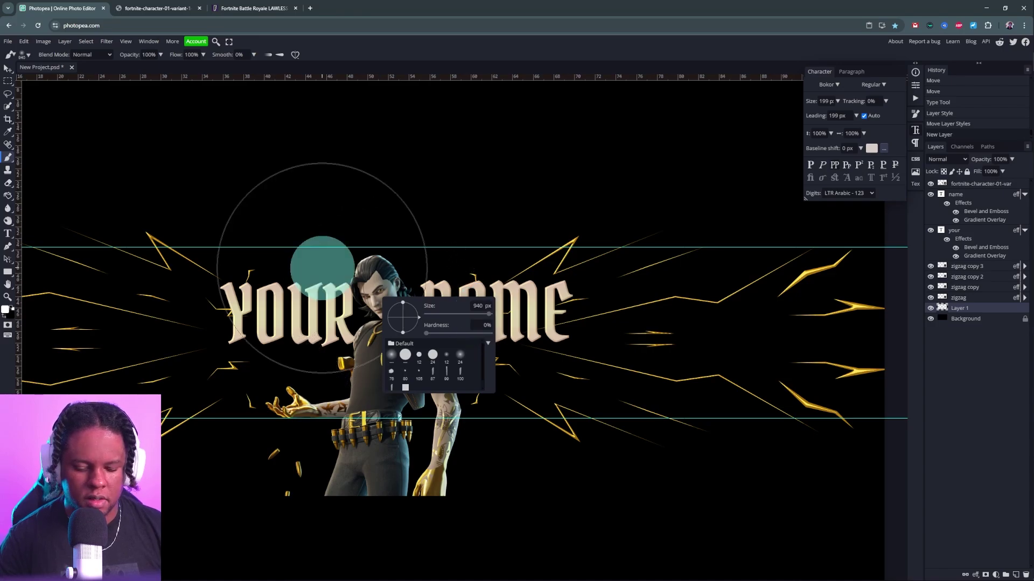
pyautogui.click(321, 269)
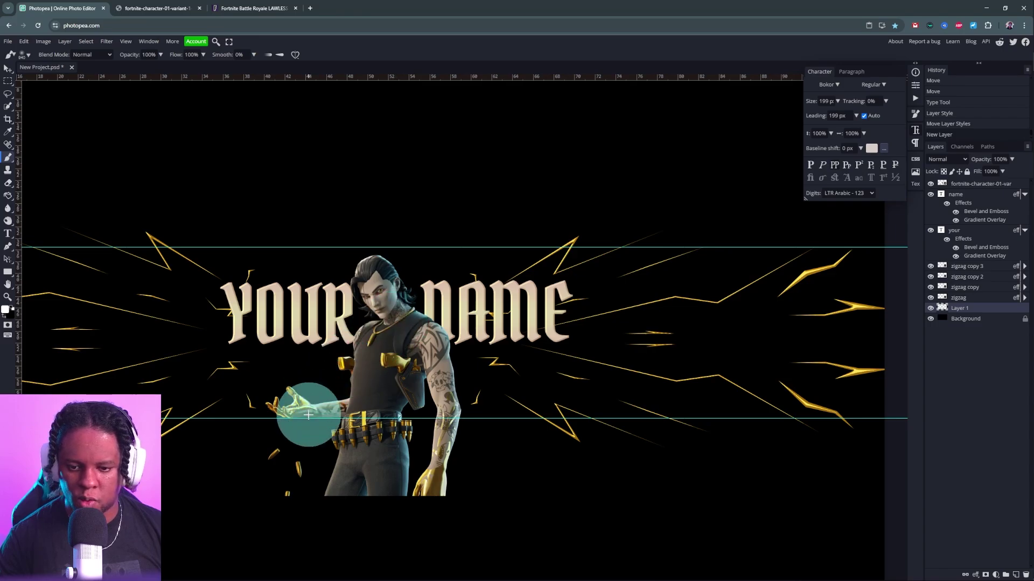
# Paint a soft glow behind the character in gold sampled from the hand
pyautogui.keyDown('alt'); pyautogui.click(292, 411); pyautogui.keyUp('alt')
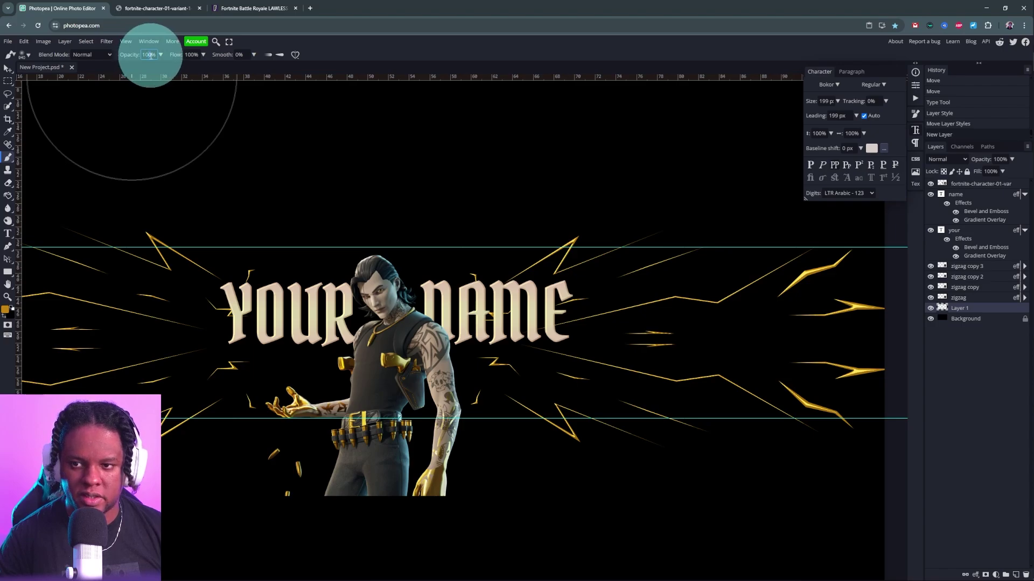
pyautogui.write('10')
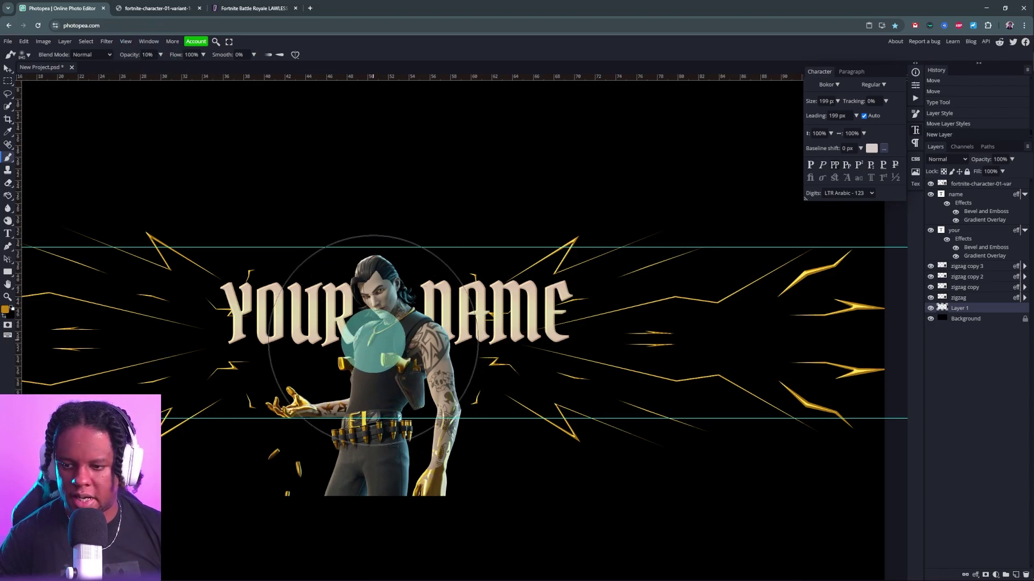
pyautogui.moveTo(374, 340)
pyautogui.mouseDown()
pyautogui.moveTo(369, 300)
pyautogui.moveTo(390, 349)
pyautogui.moveTo(396, 339)
pyautogui.mouseUp()
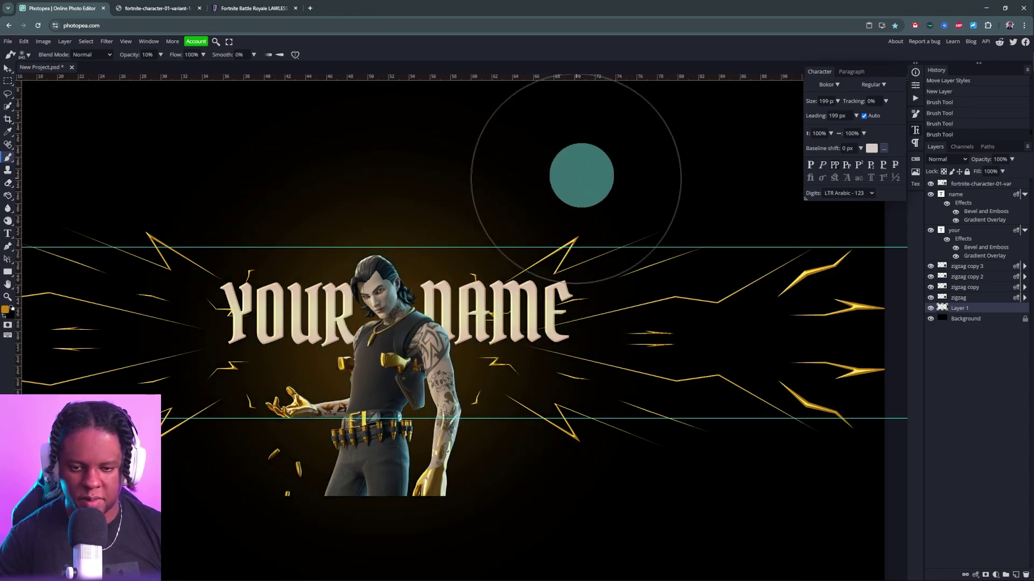
pyautogui.hotkey('ctrl', 'shift', 'n')
pyautogui.hotkey('ctrl', '0')
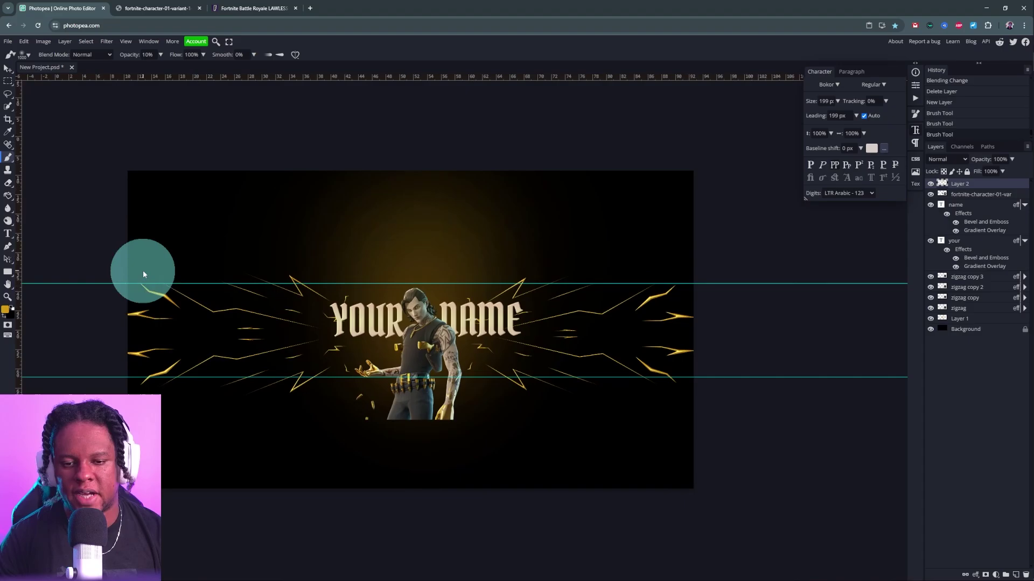
pyautogui.scroll(2, 143, 271)
pyautogui.scroll(2, 143, 271)
pyautogui.scroll(2, 143, 271)
pyautogui.scroll(-3, 143, 270)
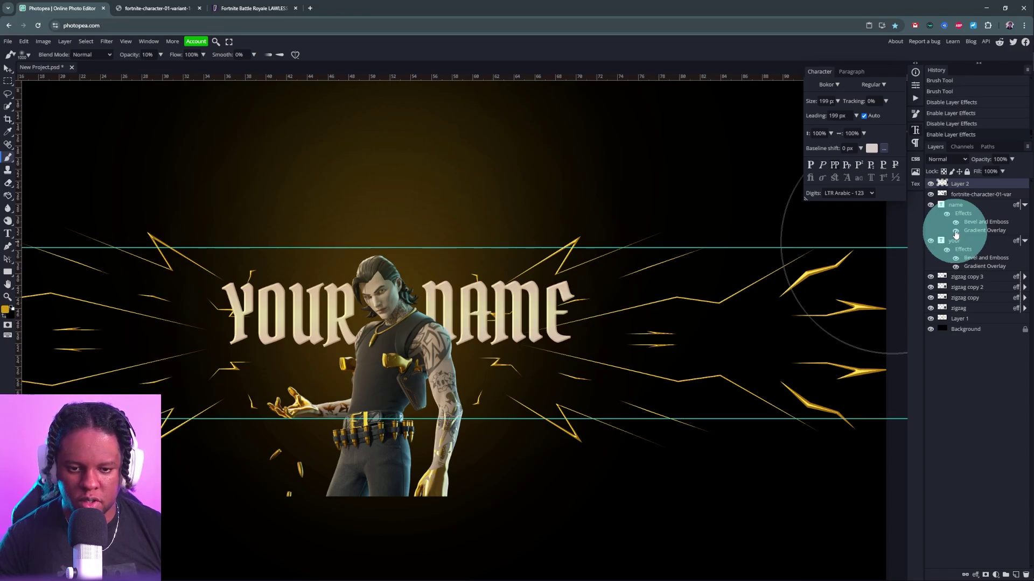
# Adjust the NAME Gradient Overlay's scale and Y offset so it shifts and turns more yellow
pyautogui.click(956, 232)
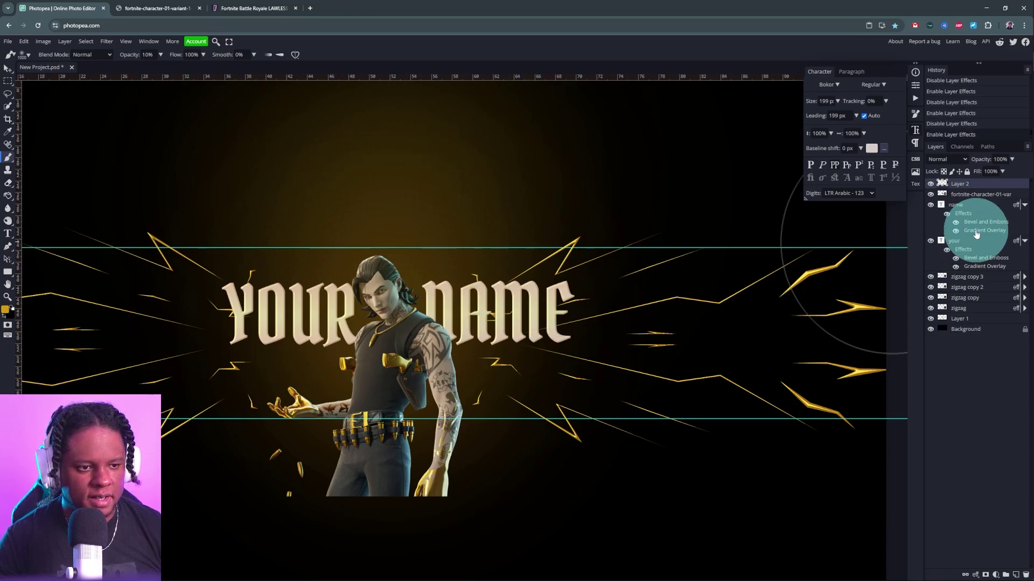
pyautogui.doubleClick(975, 231)
pyautogui.moveTo(675, 104)
pyautogui.mouseDown()
pyautogui.moveTo(655, 182)
pyautogui.moveTo(680, 167)
pyautogui.mouseUp()
pyautogui.moveTo(719, 214); pyautogui.dragTo(768, 214)
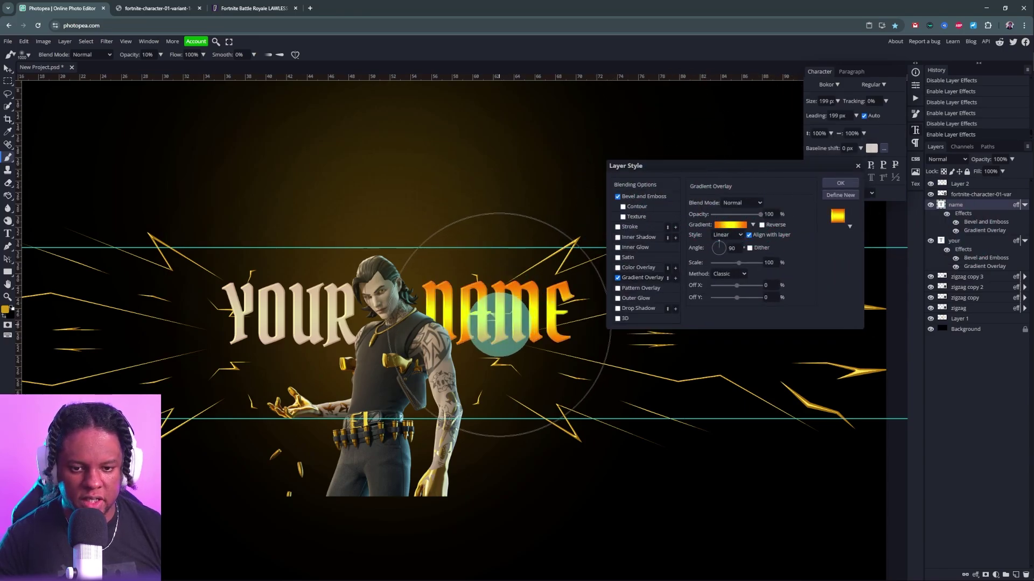
pyautogui.moveTo(499, 323)
pyautogui.mouseDown()
pyautogui.moveTo(499, 353)
pyautogui.moveTo(501, 311)
pyautogui.mouseUp()
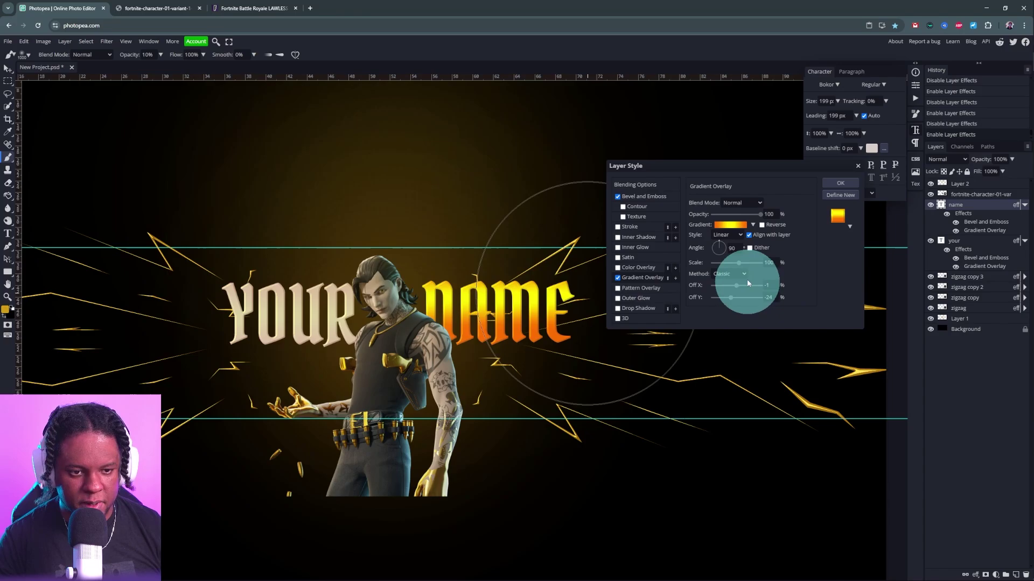
pyautogui.moveTo(738, 265); pyautogui.dragTo(749, 264)
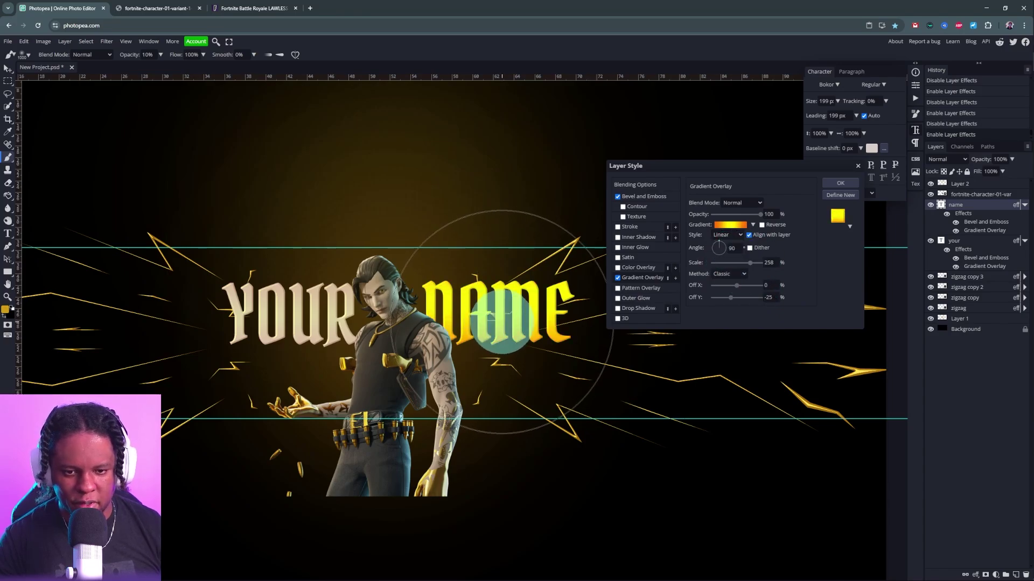
pyautogui.moveTo(496, 313); pyautogui.dragTo(494, 307)
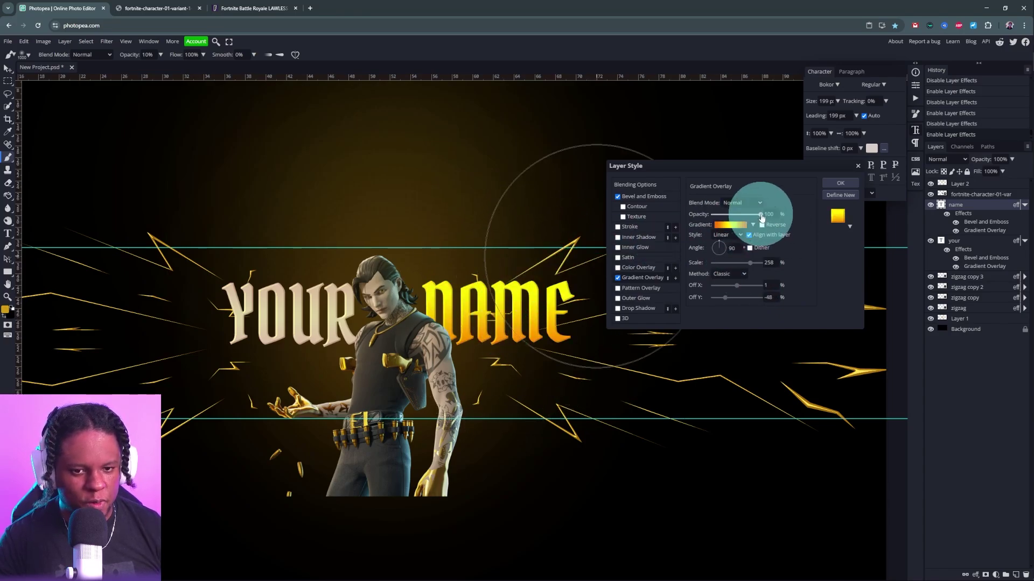
pyautogui.press('Return')
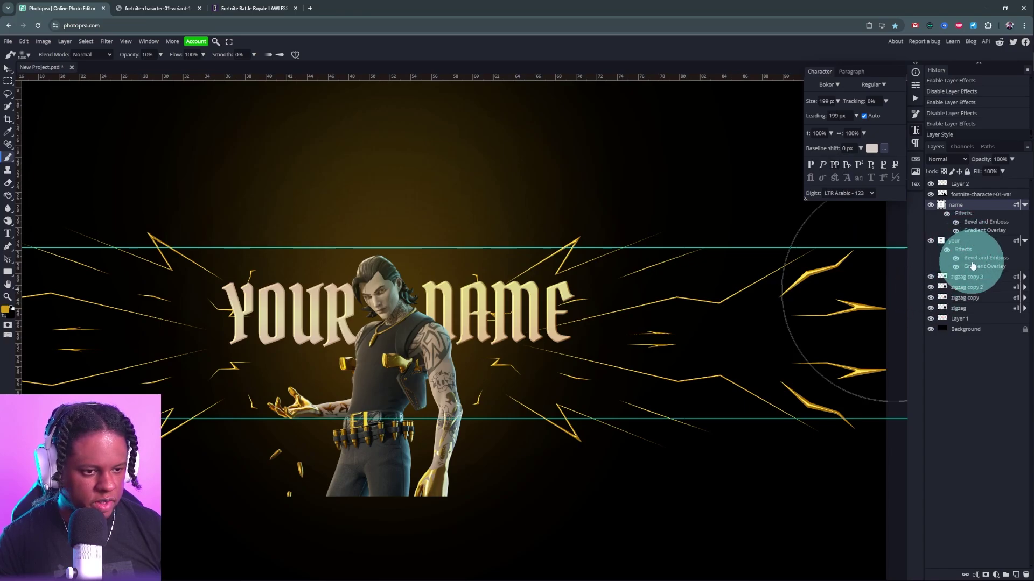
# Begin a LIKE text line centred beneath the NAME text
pyautogui.moveTo(975, 267); pyautogui.dragTo(949, 204)
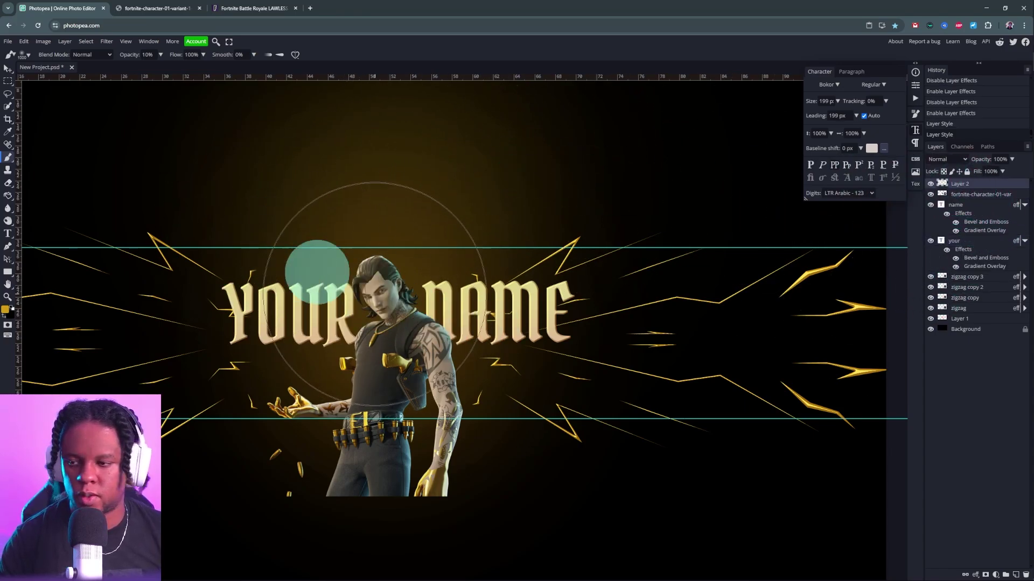
pyautogui.click(8, 234)
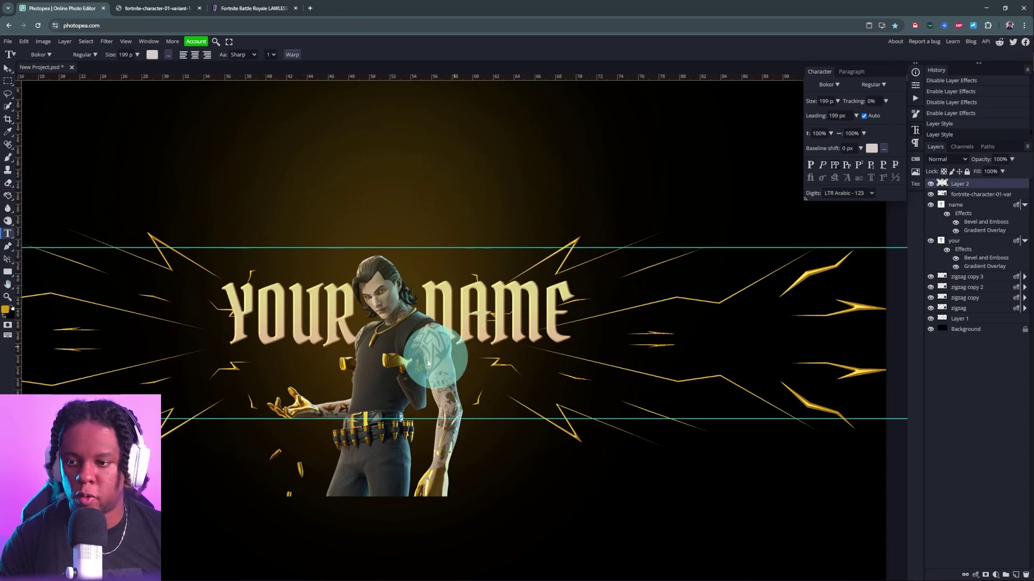
pyautogui.click(545, 365)
pyautogui.write('LIKE')
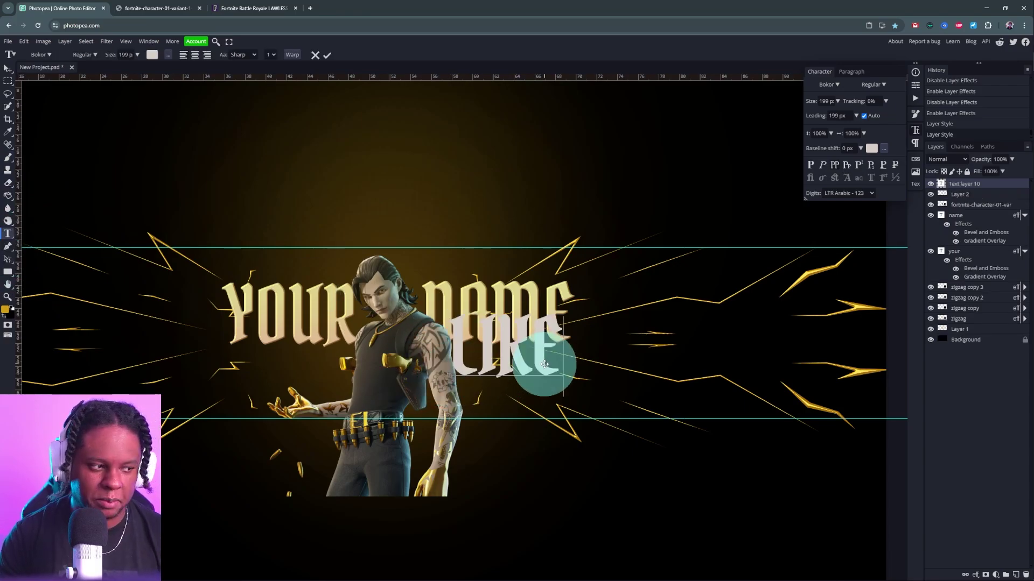
pyautogui.press('BackSpace')
pyautogui.press('BackSpace')
pyautogui.press('BackSpace')
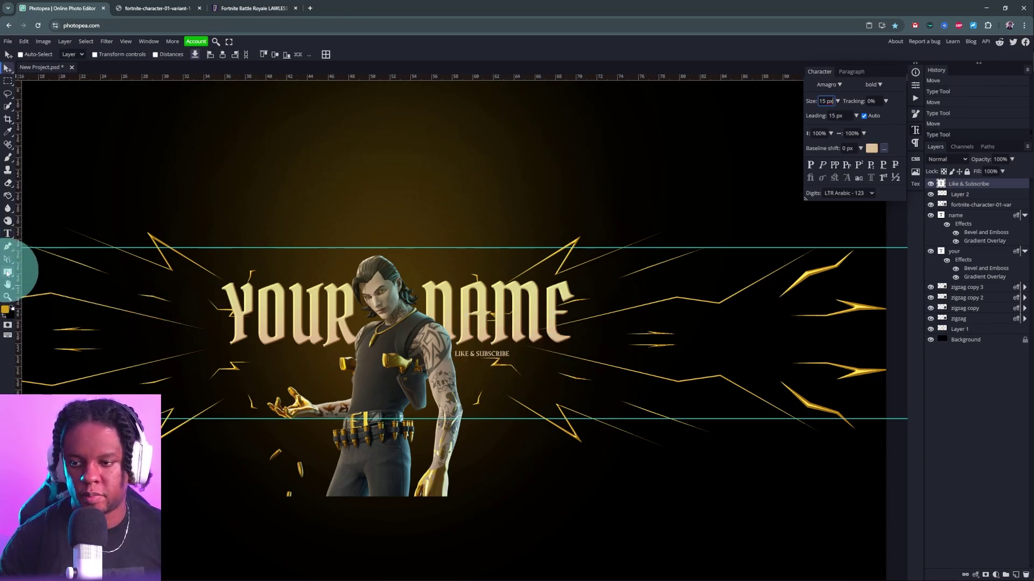
# Draw a small X logo custom shape beside the character's hand below YOUR
pyautogui.rightClick(8, 272)
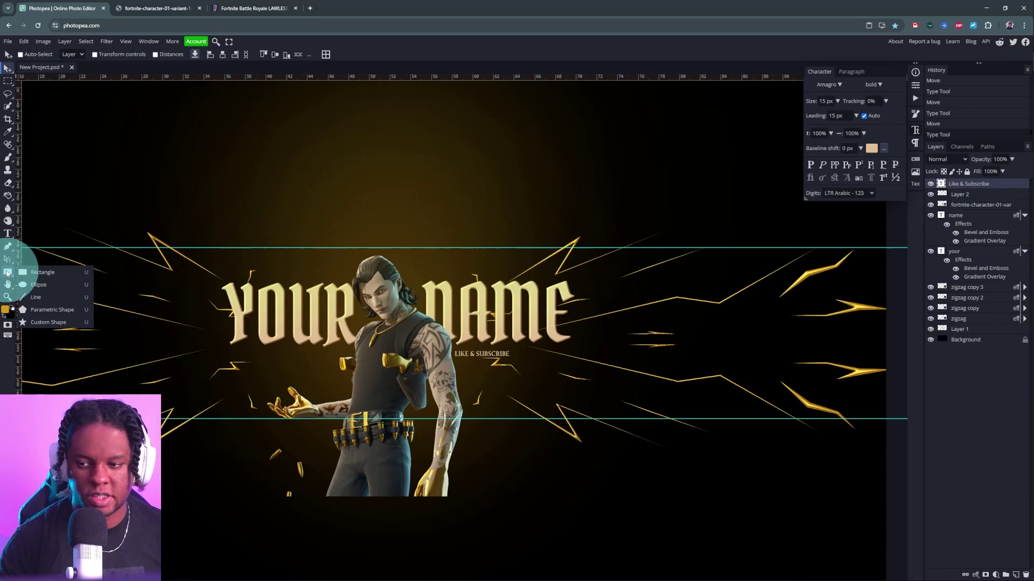
pyautogui.click(43, 273)
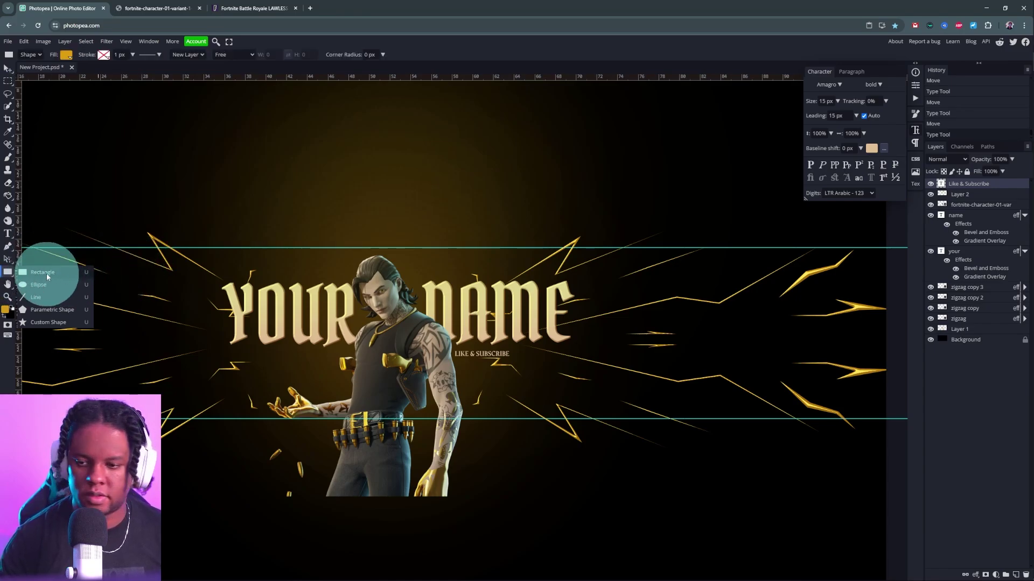
pyautogui.click(47, 323)
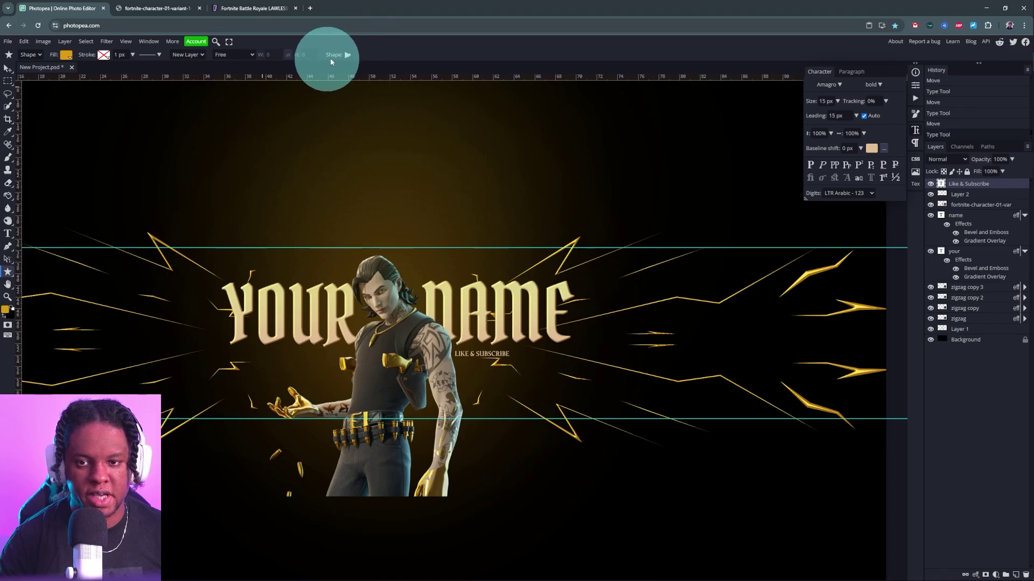
pyautogui.click(346, 54)
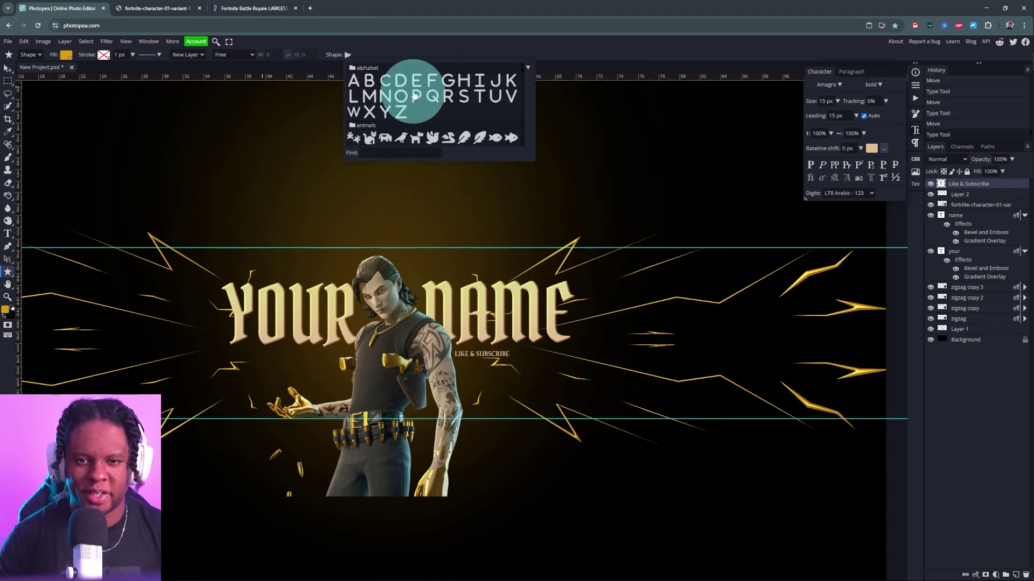
pyautogui.scroll(-10, 415, 105)
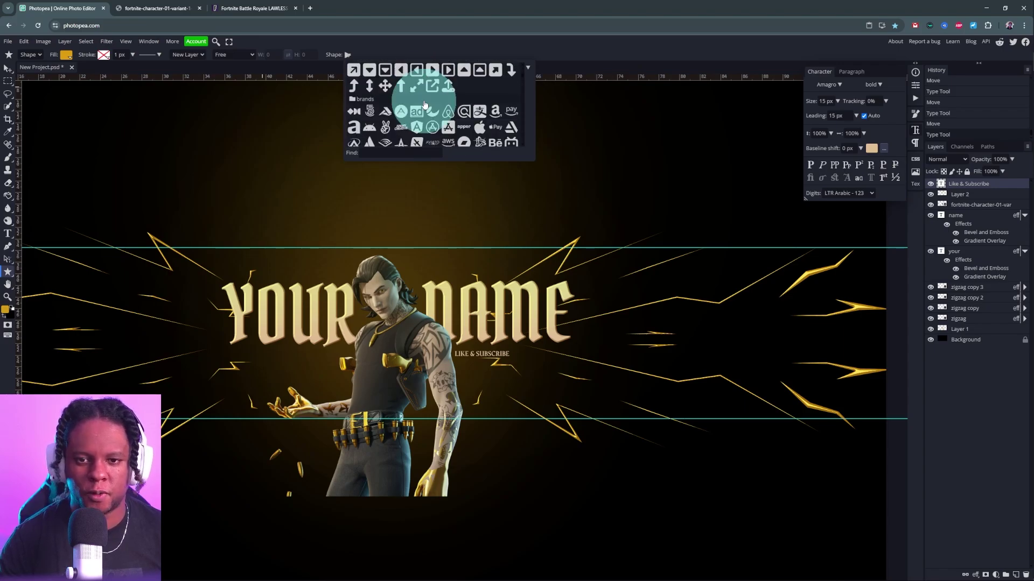
pyautogui.click(384, 153)
pyautogui.write('x')
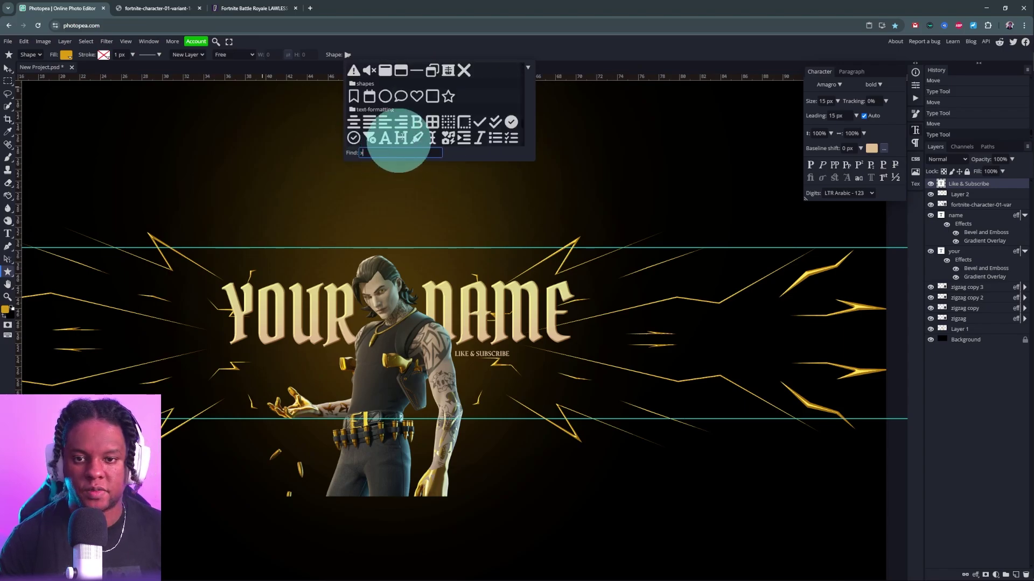
pyautogui.click(369, 99)
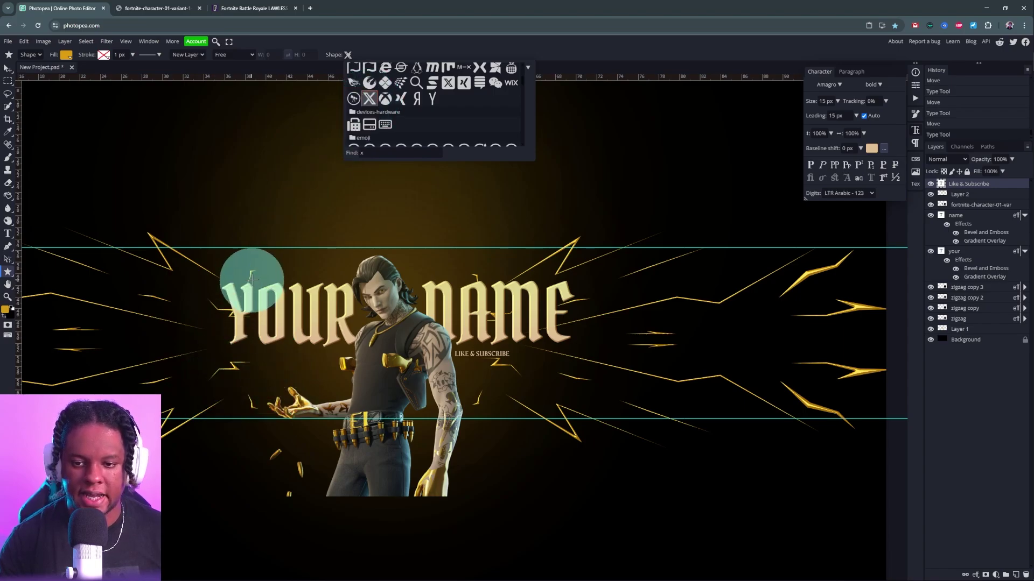
pyautogui.moveTo(262, 269)
pyautogui.mouseDown()
pyautogui.moveTo(523, 462)
pyautogui.moveTo(373, 425)
pyautogui.moveTo(308, 387)
pyautogui.moveTo(320, 380)
pyautogui.mouseUp()
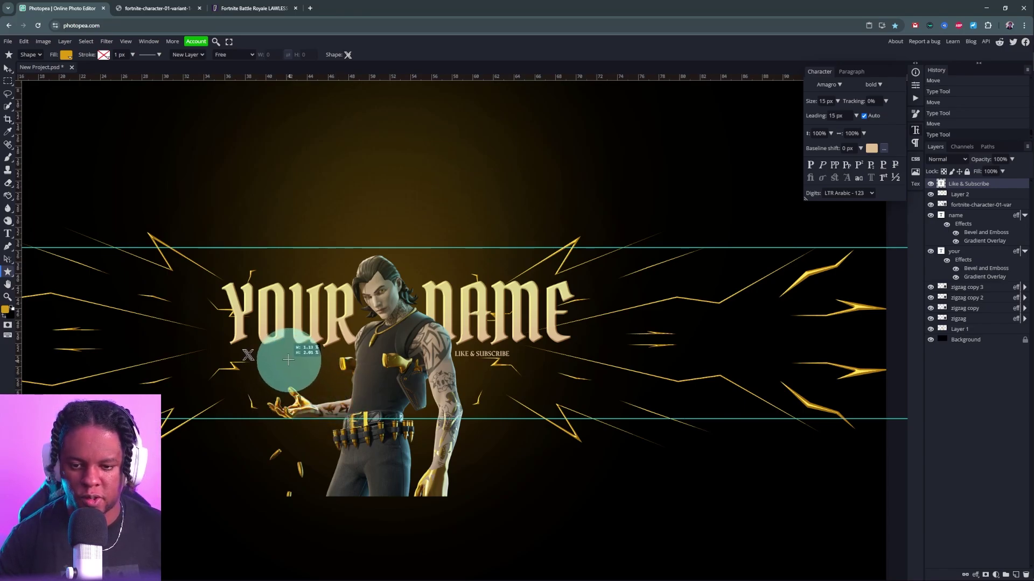
pyautogui.moveTo(320, 380); pyautogui.dragTo(301, 372)
# Give the X logo a colour sampled from the canvas and move it up beneath YOUR
pyautogui.doubleClick(941, 184)
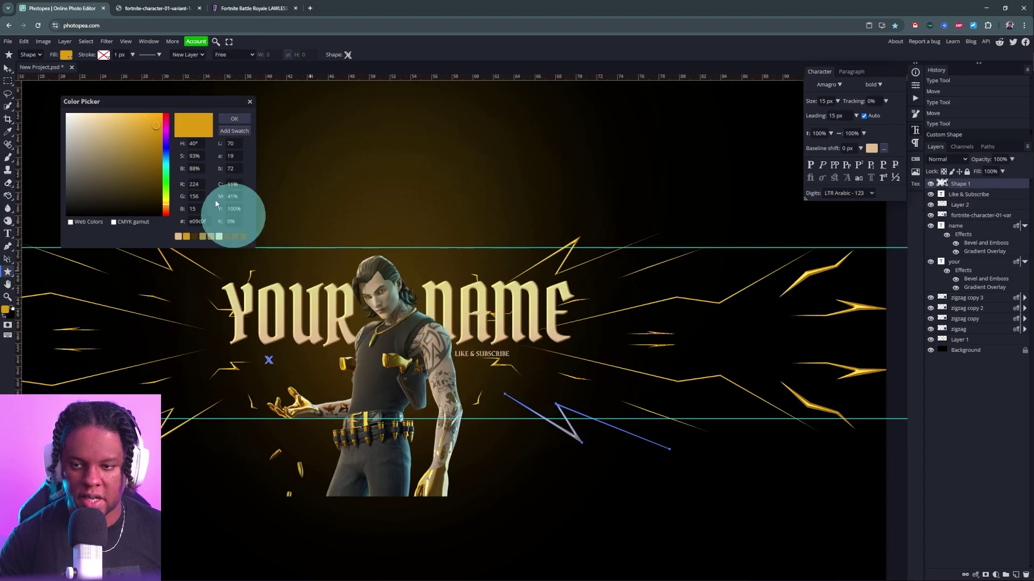
pyautogui.click(456, 359)
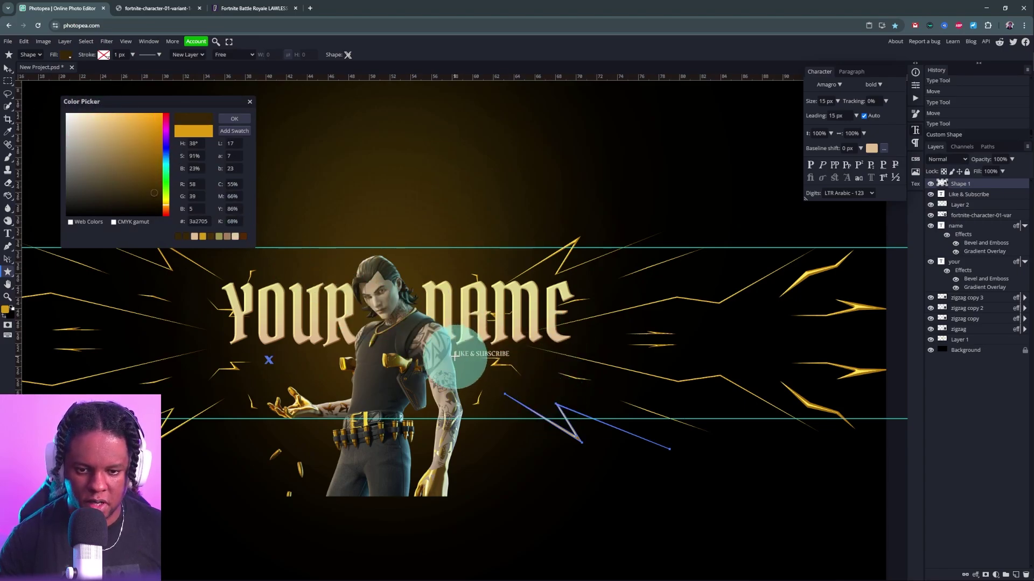
pyautogui.click(235, 119)
pyautogui.scroll(3, 243, 157)
pyautogui.press('v')
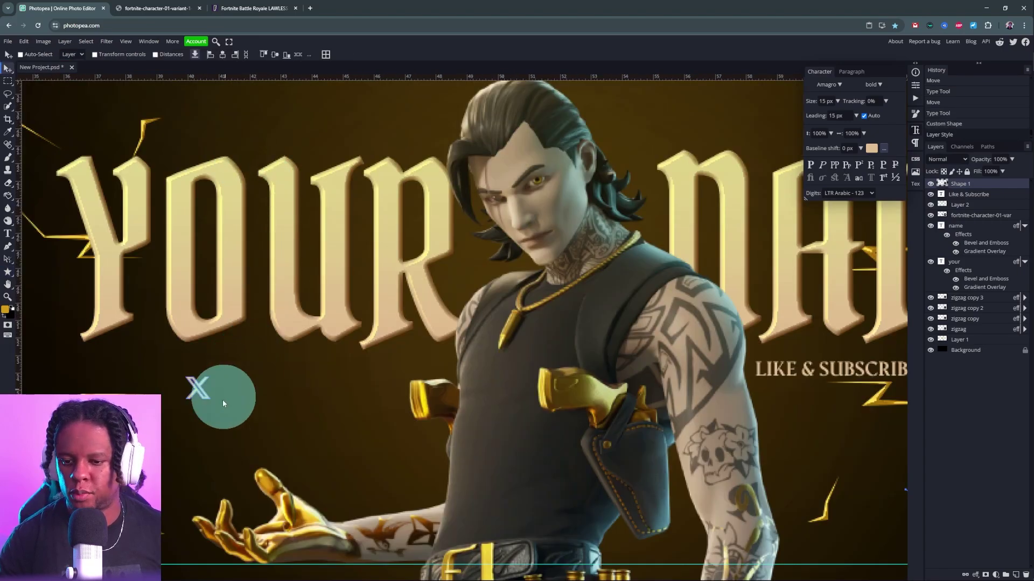
pyautogui.moveTo(224, 402); pyautogui.dragTo(184, 370)
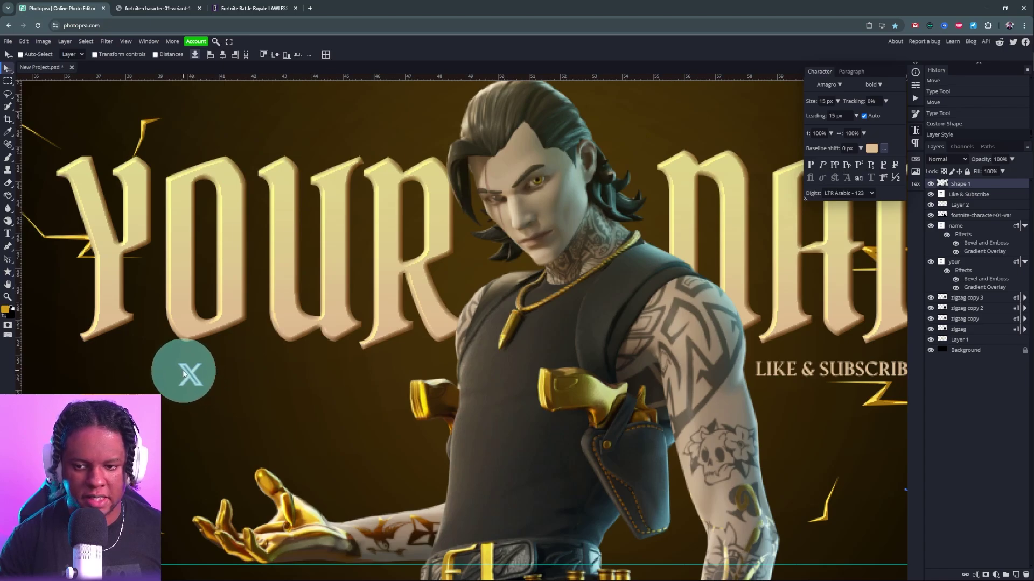
# Duplicate the Like & Subscribe text and move the copy beside the X icon
pyautogui.click(967, 195)
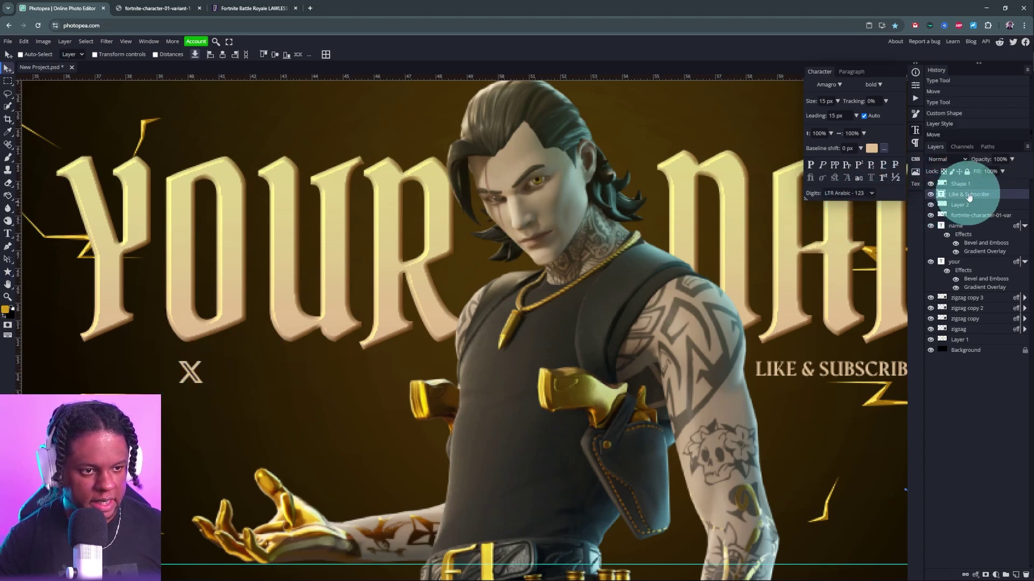
pyautogui.hotkey('ctrl', 'j')
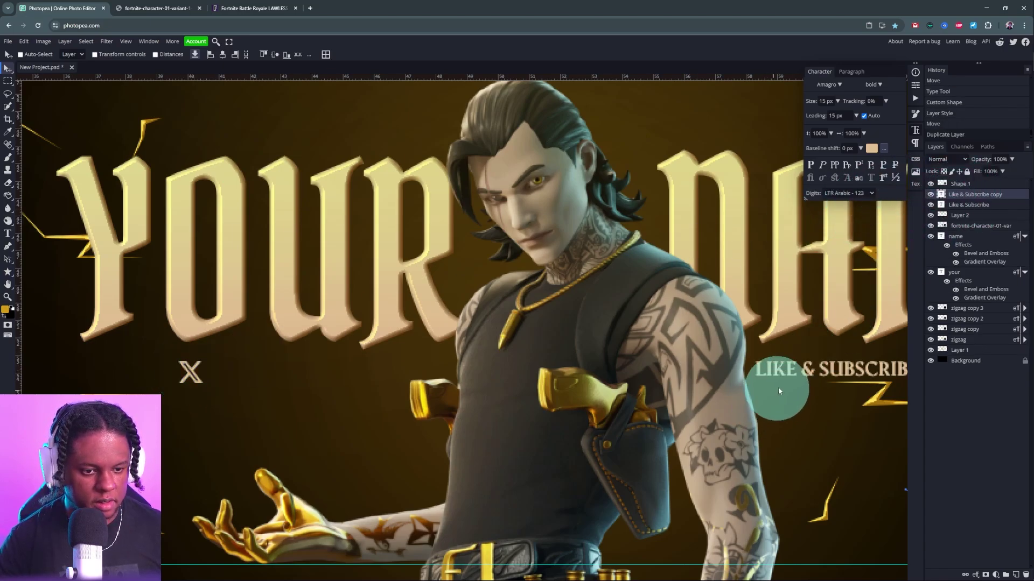
pyautogui.moveTo(803, 372); pyautogui.dragTo(353, 373)
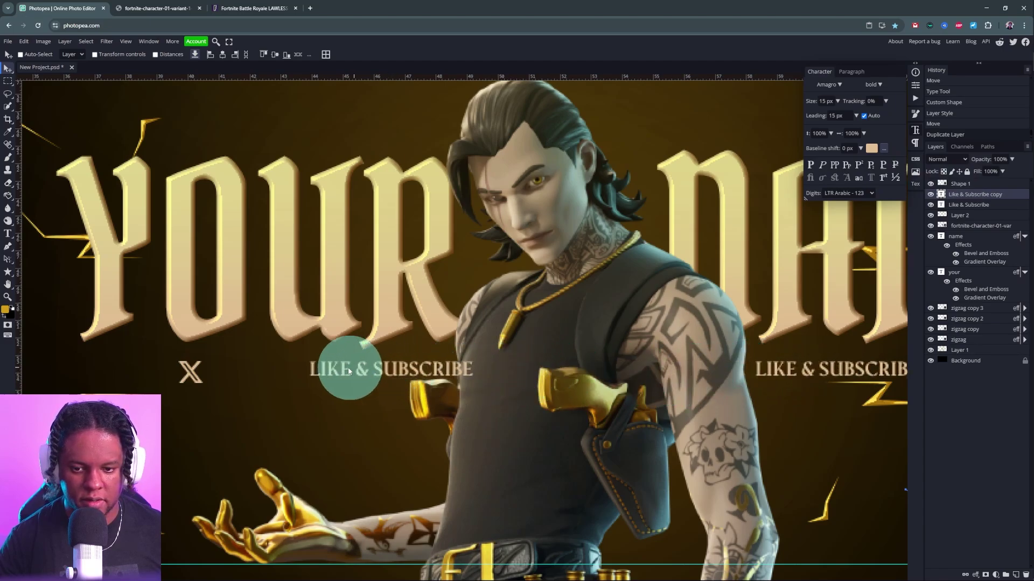
pyautogui.moveTo(352, 372)
pyautogui.mouseDown()
pyautogui.moveTo(566, 364)
pyautogui.moveTo(277, 371)
pyautogui.mouseUp()
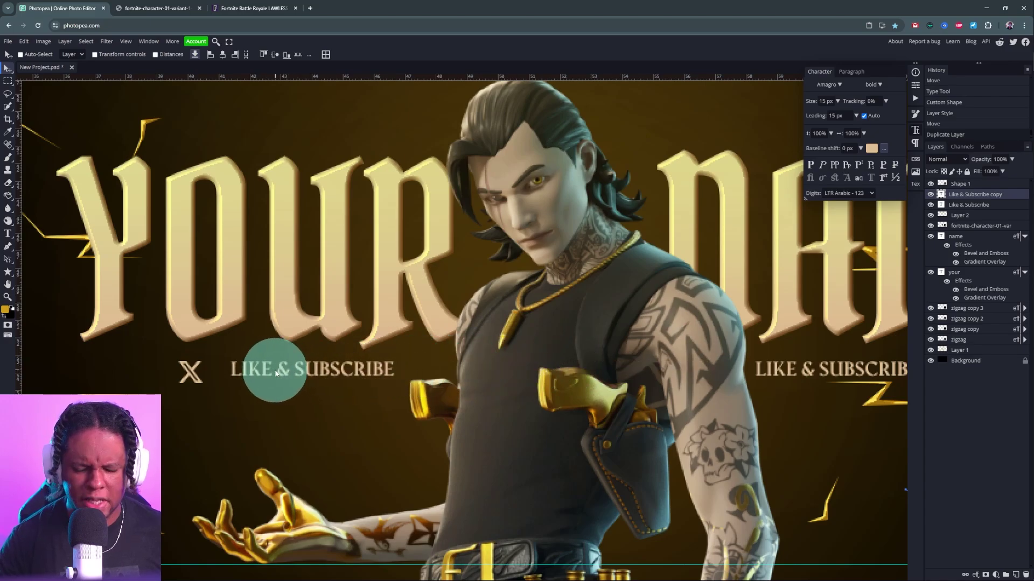
pyautogui.doubleClick(941, 194)
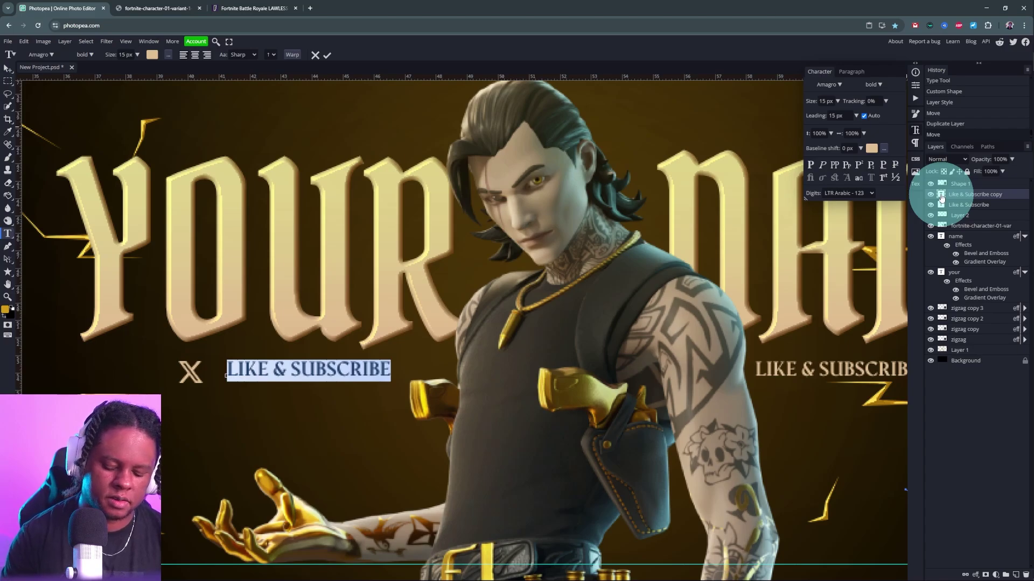
pyautogui.write('@YOUR_NAME69')
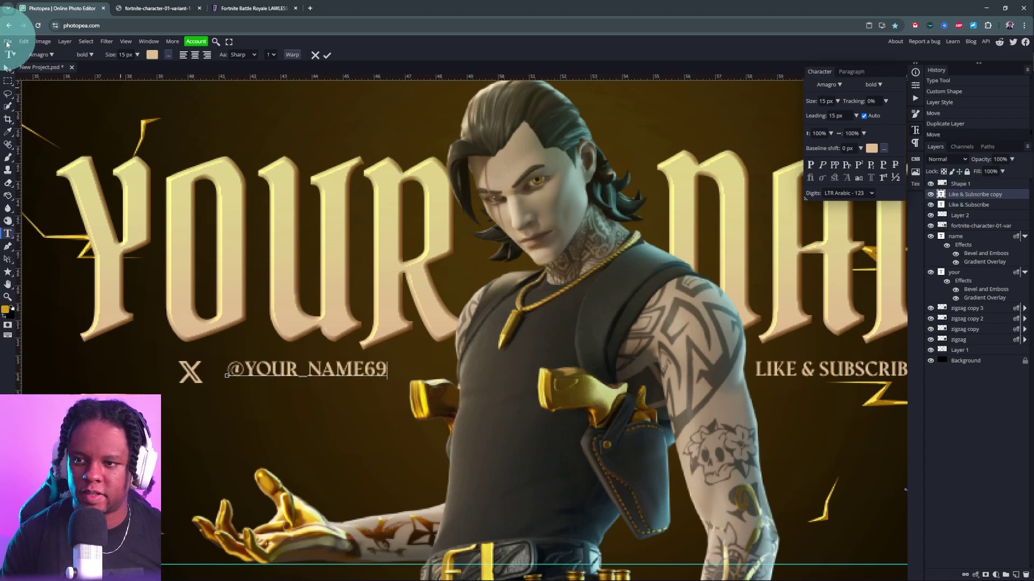
pyautogui.click(8, 67)
pyautogui.hotkey('ctrl', '0')
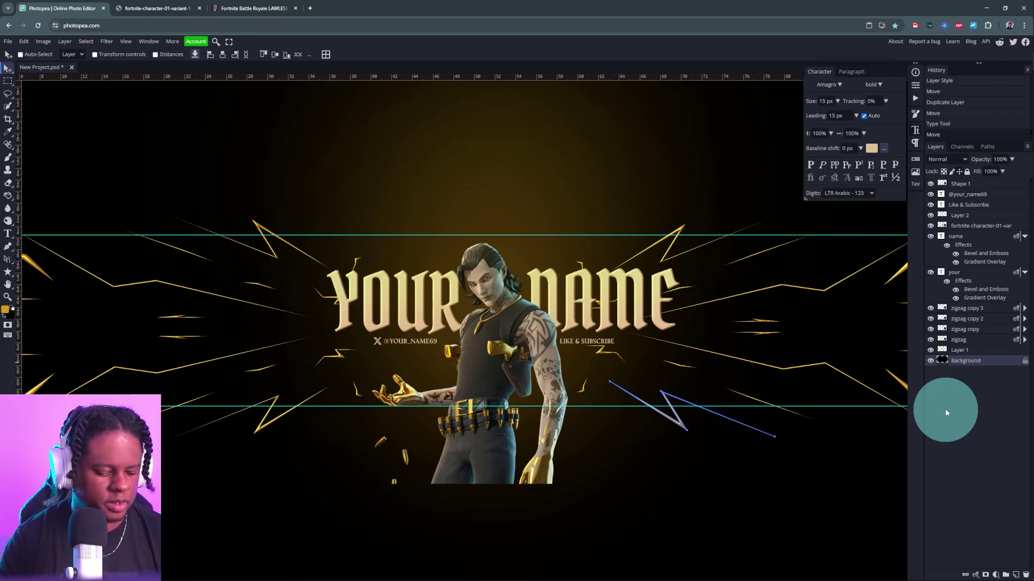
# Toggle the Black bars layer off and on, leaving it visible over the top and bottom
pyautogui.hotkey('ctrl', 'v')
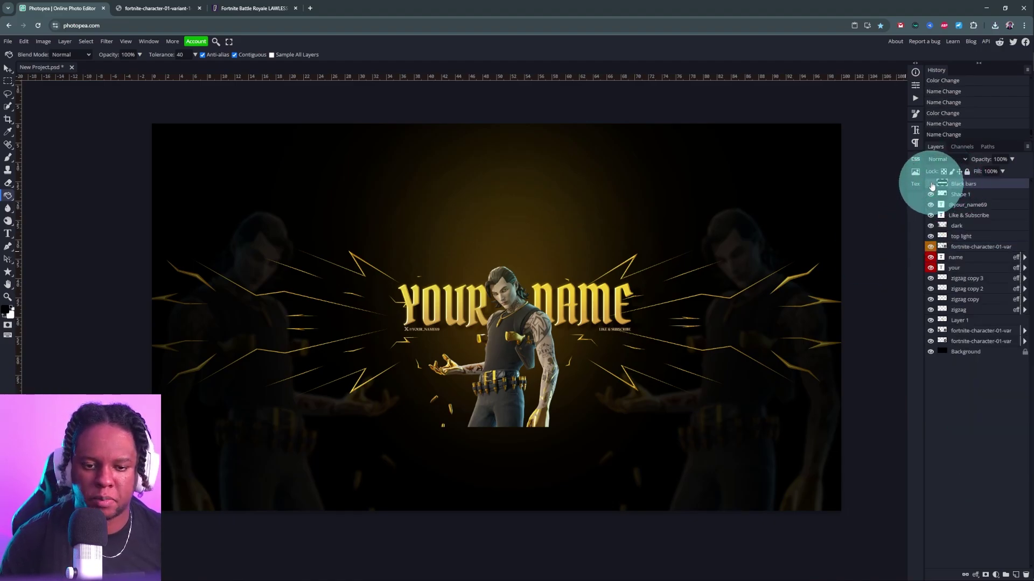
pyautogui.click(930, 185)
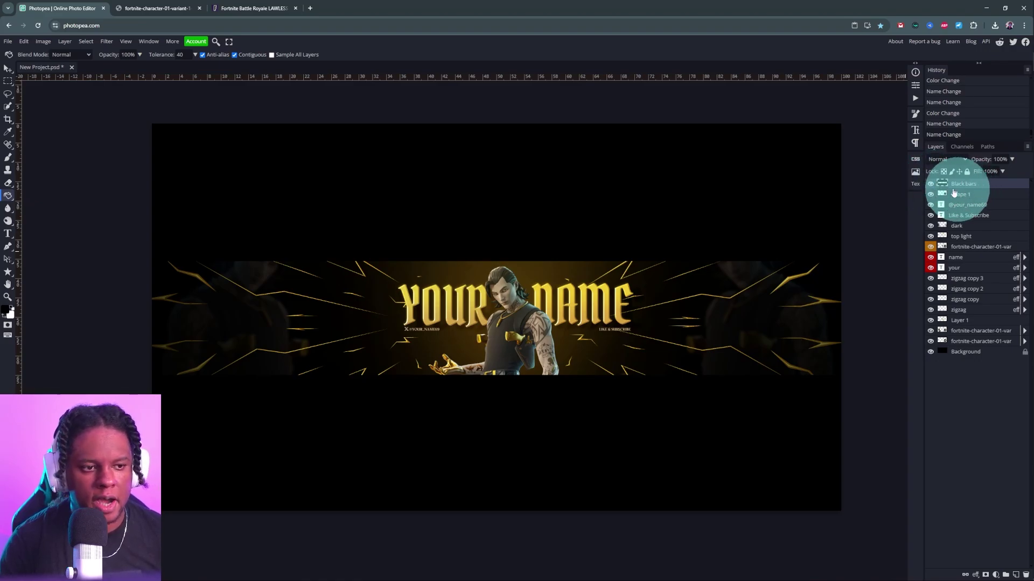
pyautogui.click(930, 185)
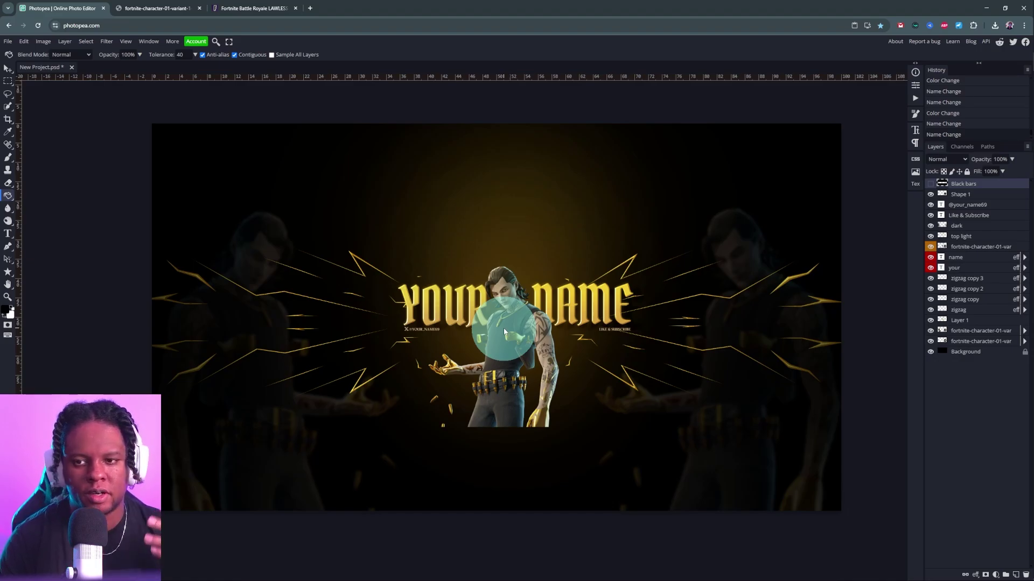
pyautogui.click(930, 184)
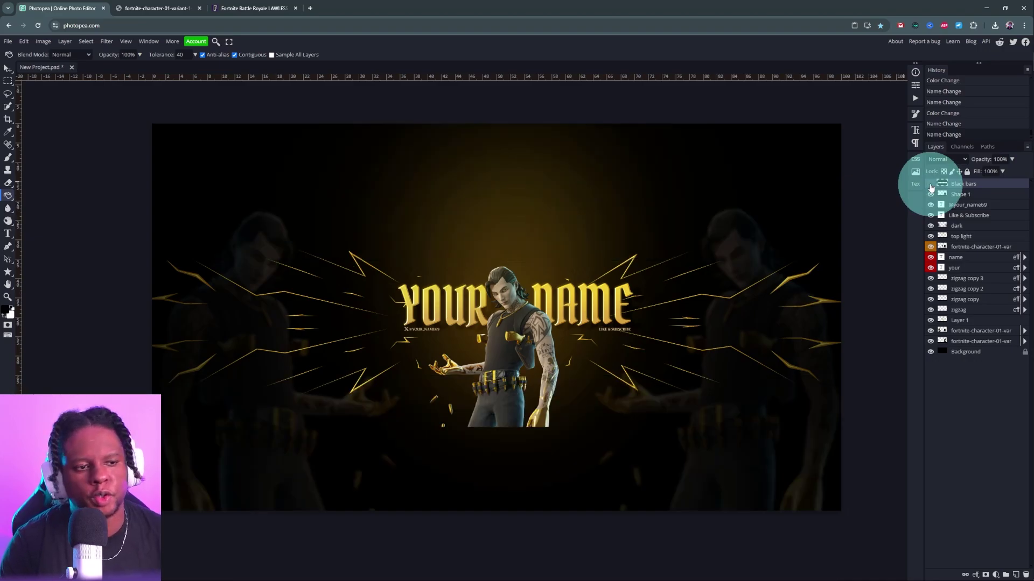
pyautogui.click(930, 184)
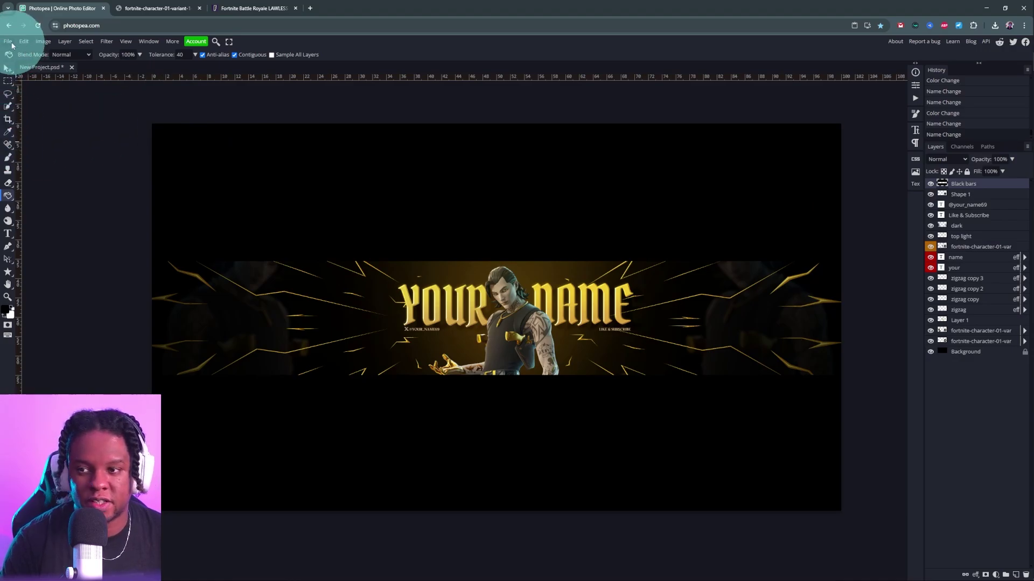
# Export the banner through File > Export as > PNG, saving it as 'youtube banner'
pyautogui.click(7, 41)
pyautogui.moveTo(24, 159)
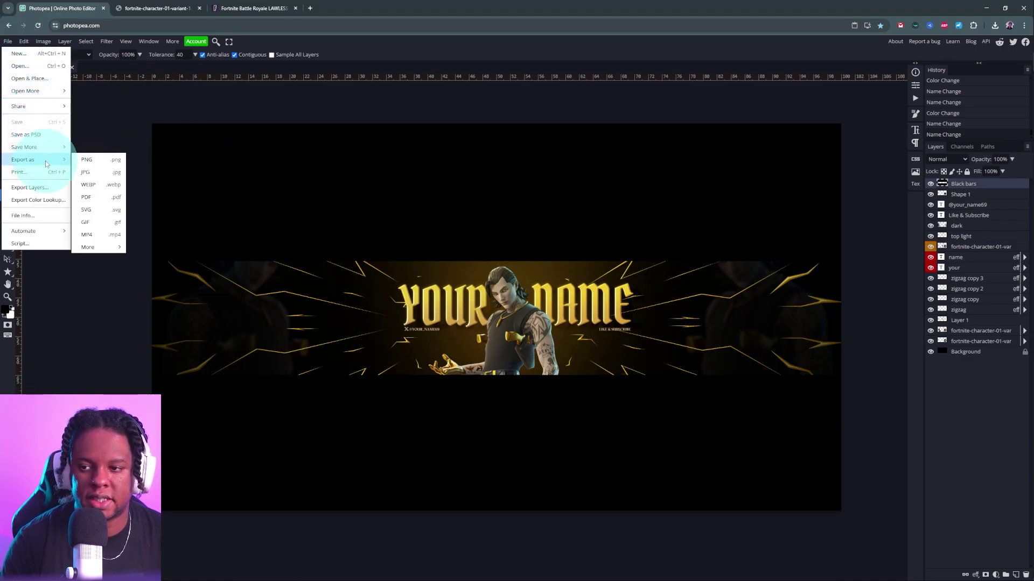
pyautogui.click(98, 165)
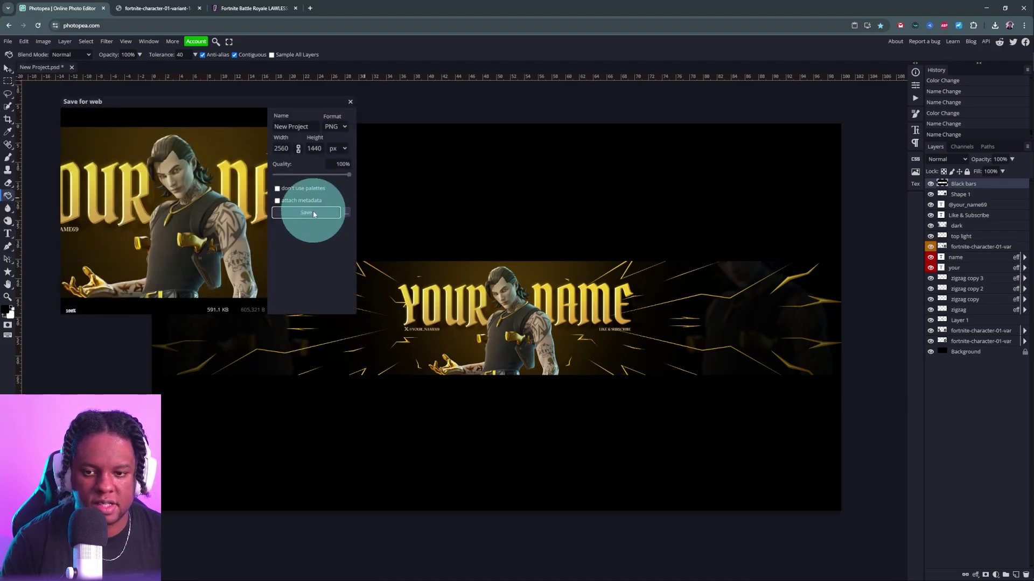
pyautogui.click(314, 213)
pyautogui.write('youtube banner')
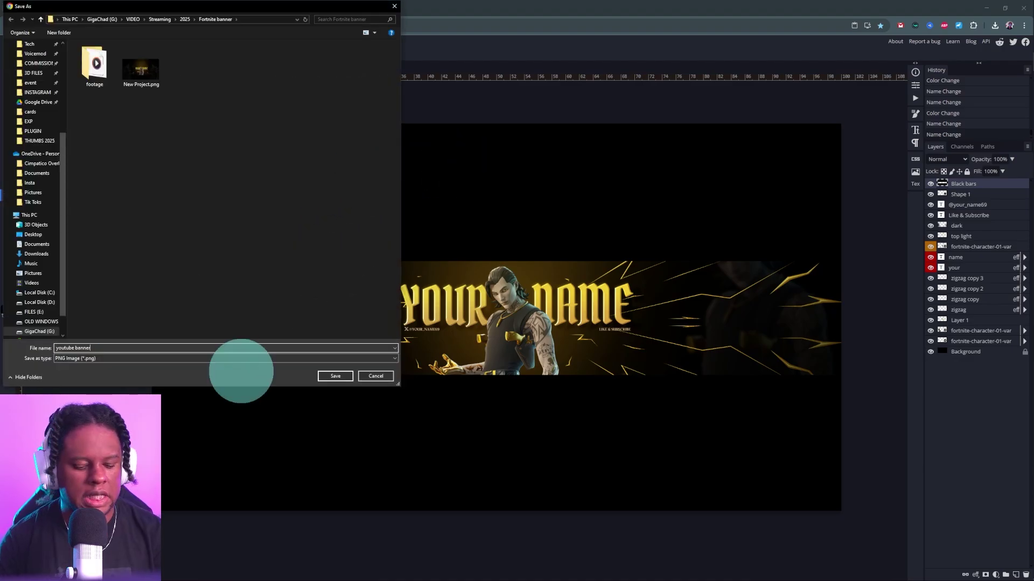
pyautogui.press('Return')
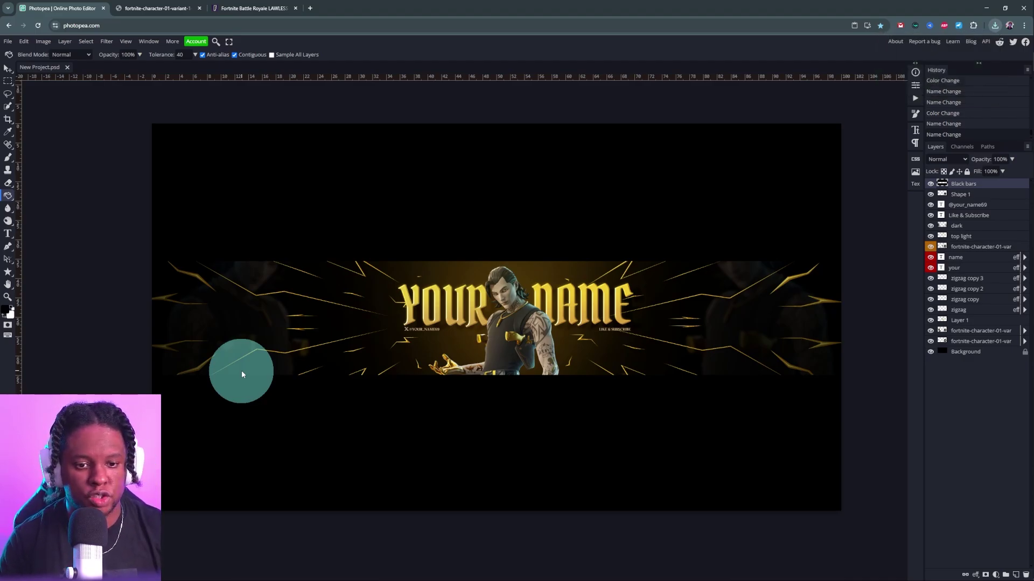
# Zoom in on the banner and retype the title layers to read GAEL and LEVEL
pyautogui.hotkey('ctrl', '+')
pyautogui.hotkey('ctrl', '+')
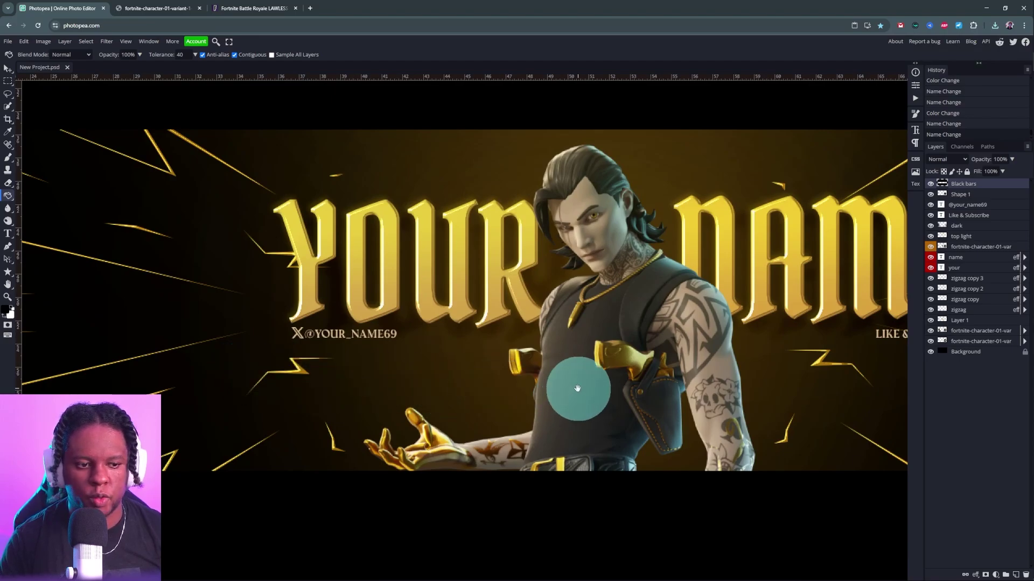
pyautogui.moveTo(577, 393); pyautogui.dragTo(380, 404)
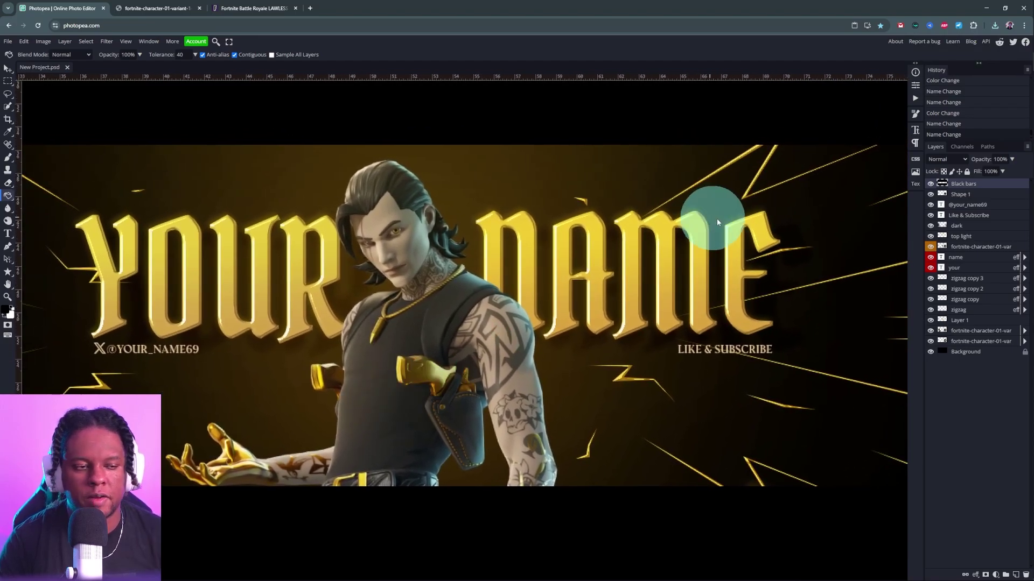
pyautogui.click(953, 267)
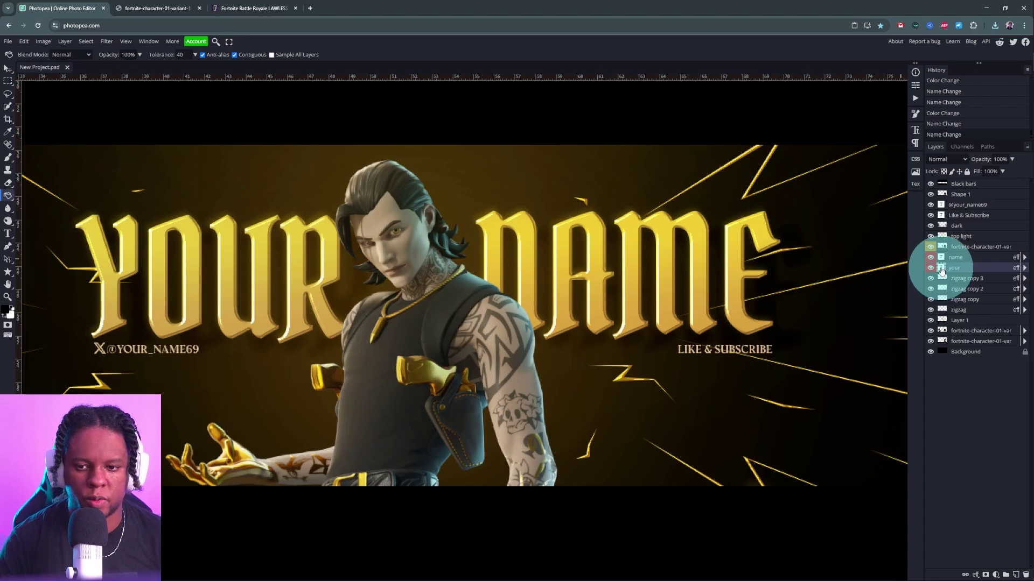
pyautogui.doubleClick(940, 268)
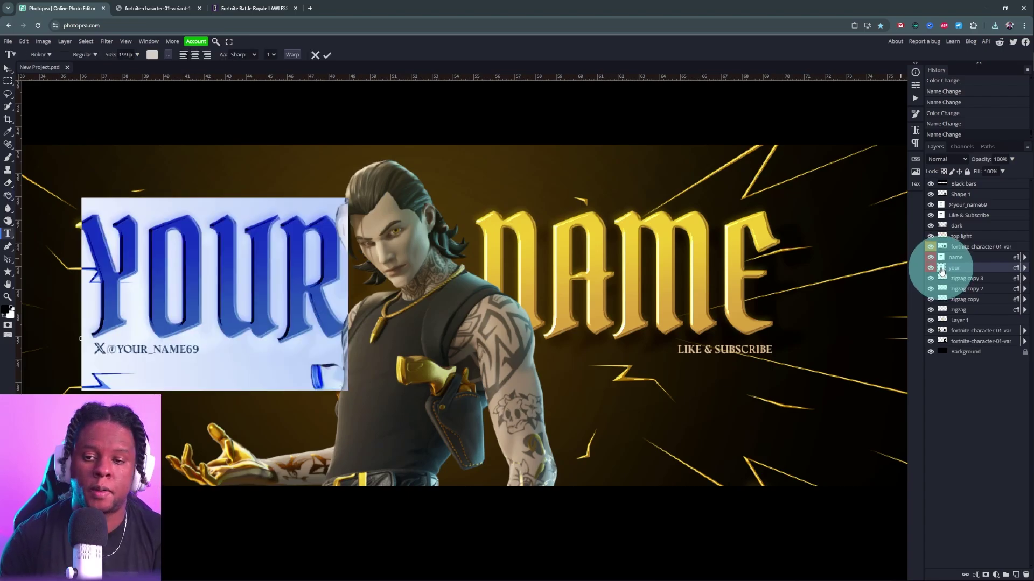
pyautogui.write('semkmamedqi')
pyautogui.press('Escape')
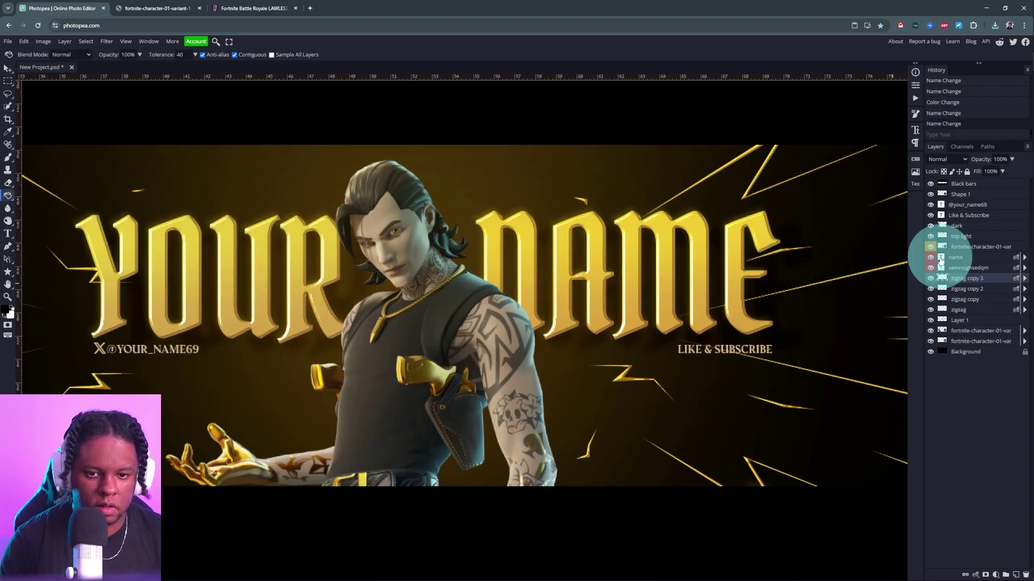
pyautogui.doubleClick(941, 257)
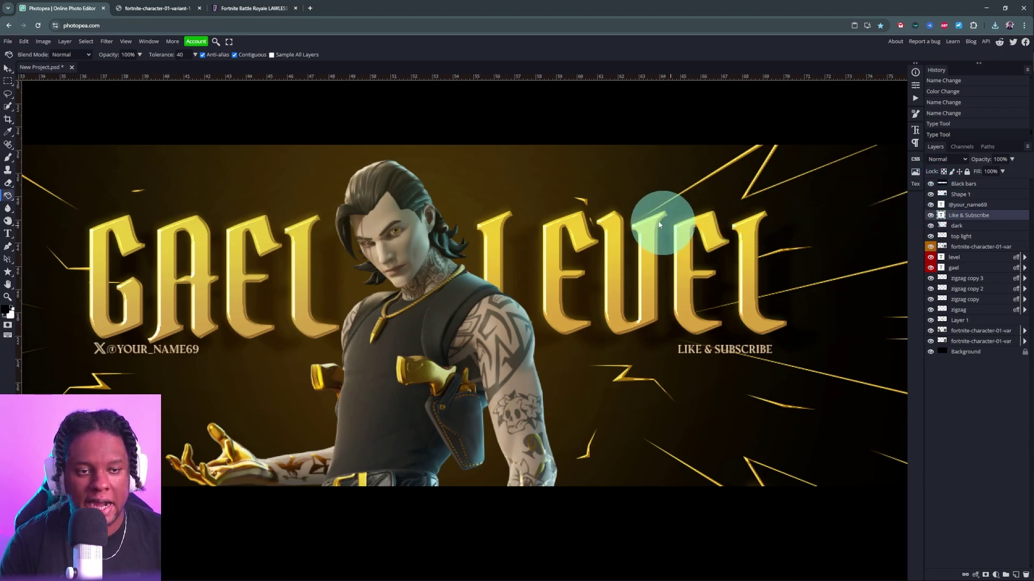
# Select the dark and character layers, toggle the character's visibility twice, and zoom out
pyautogui.click(8, 273)
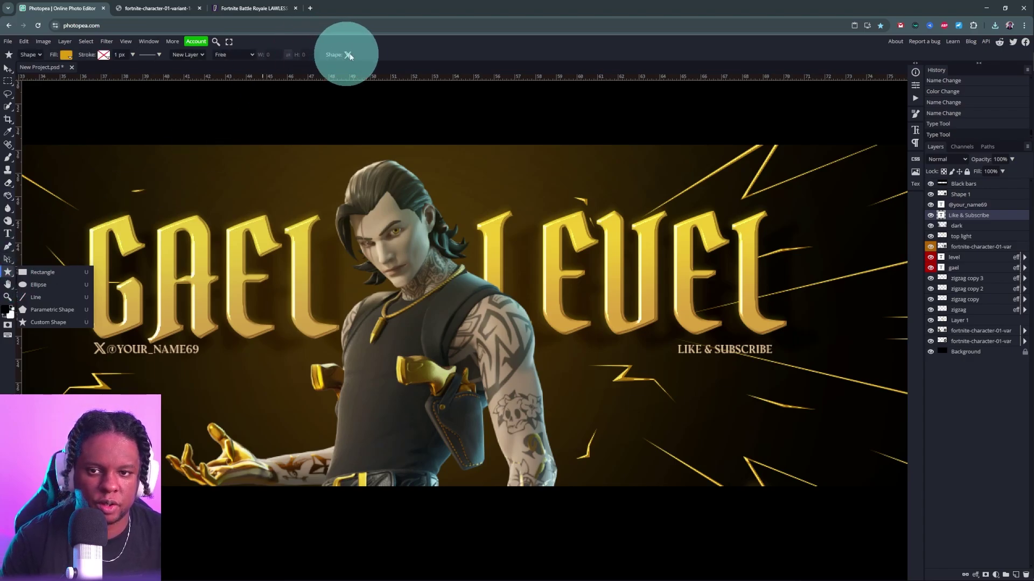
pyautogui.click(956, 225)
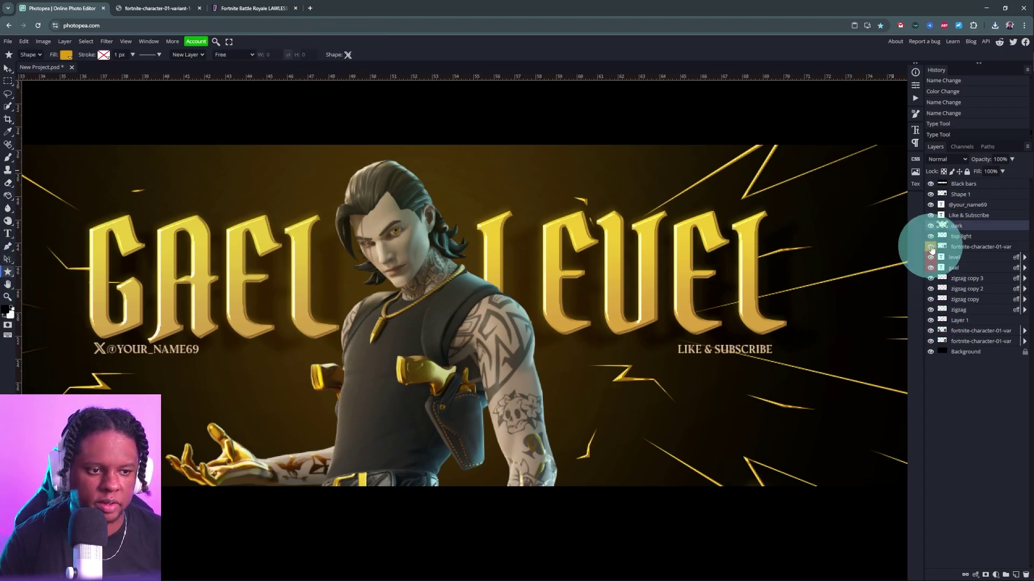
pyautogui.click(969, 246)
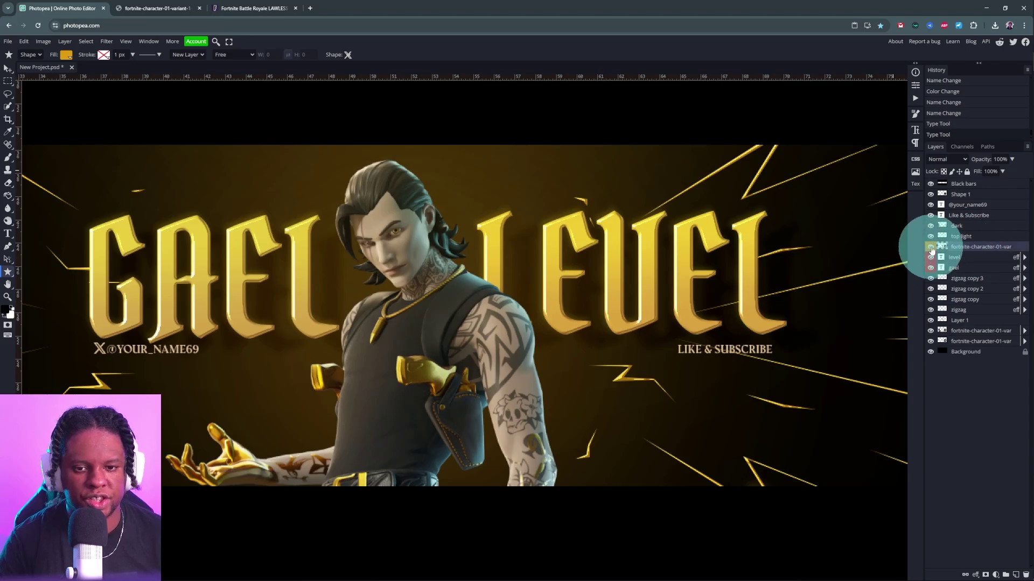
pyautogui.click(931, 247)
pyautogui.click(930, 246)
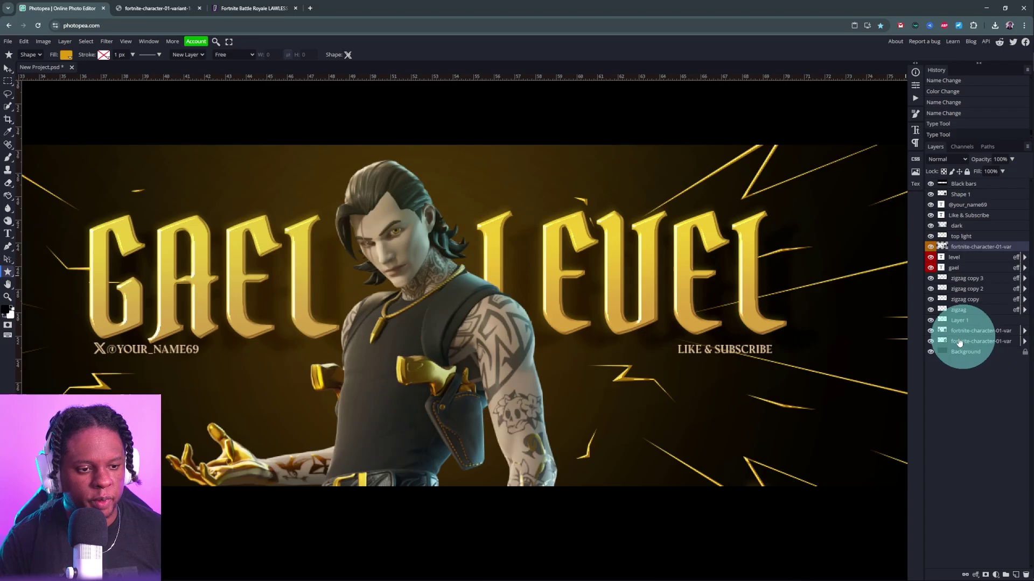
pyautogui.hotkey('ctrl', '-')
pyautogui.hotkey('ctrl', '-')
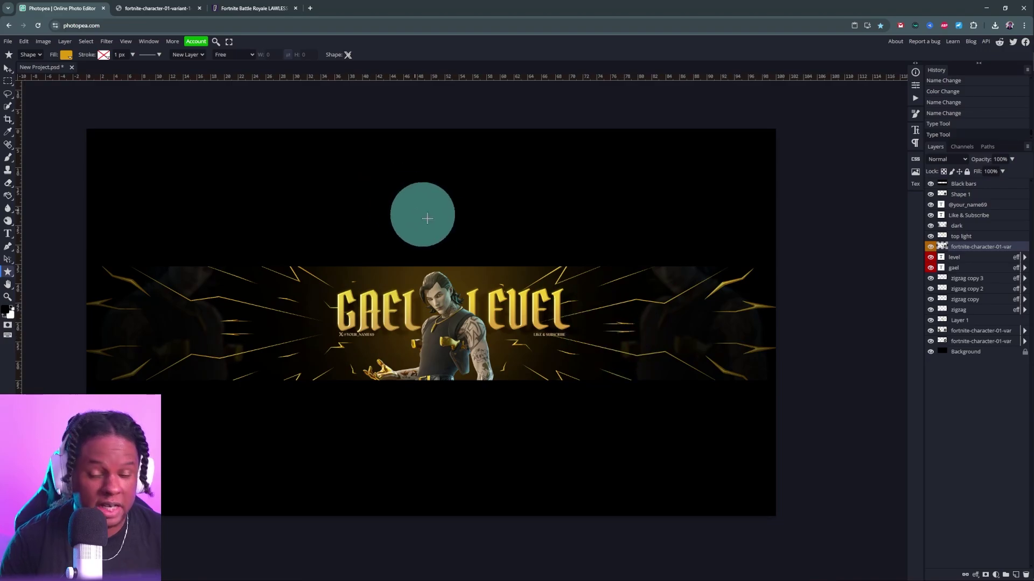
# Open the Save for web dialog with PNG at 2560×1440 for the GAEL LEVEL banner
pyautogui.click(8, 42)
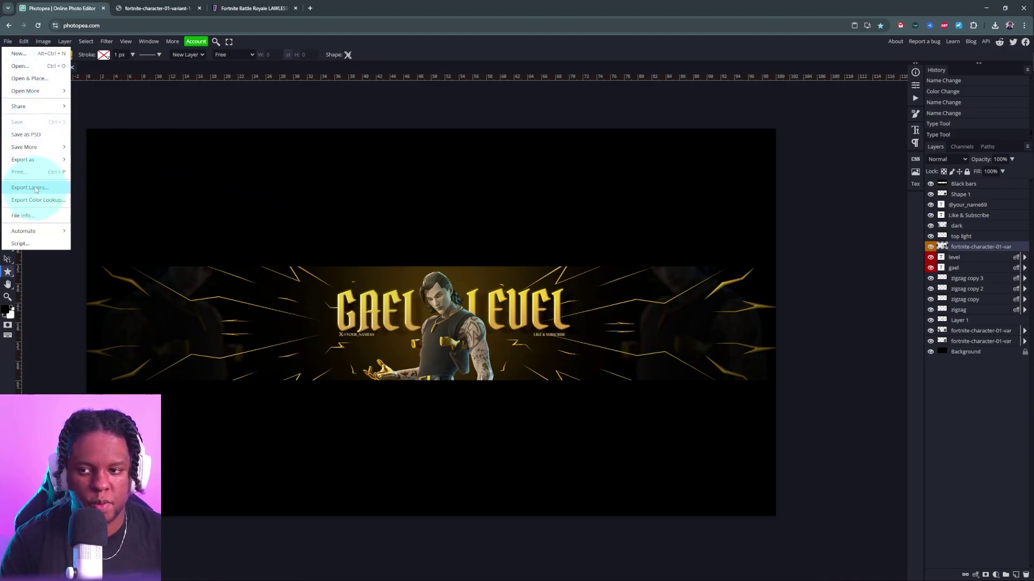
pyautogui.moveTo(24, 159)
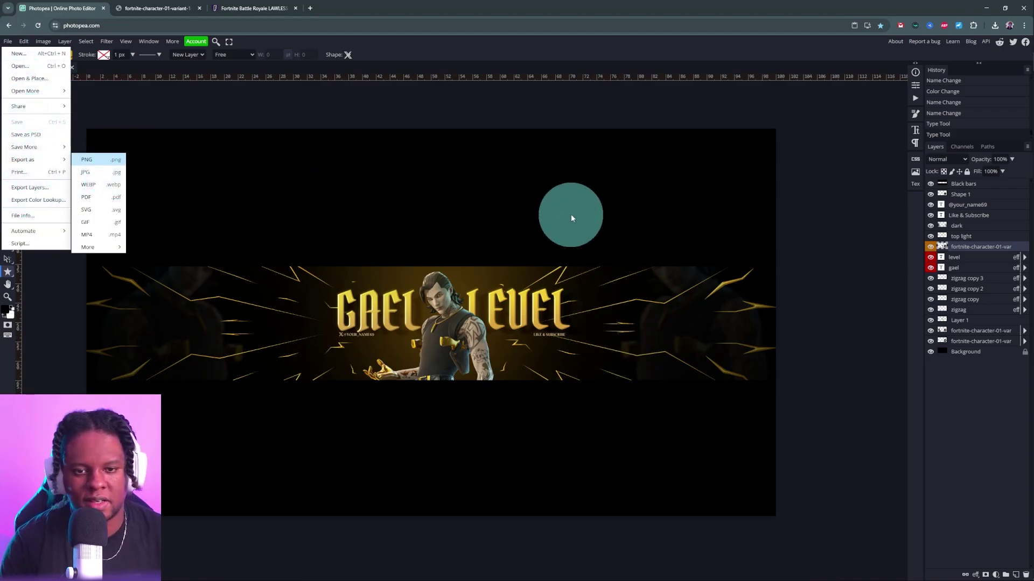
pyautogui.press('Return')
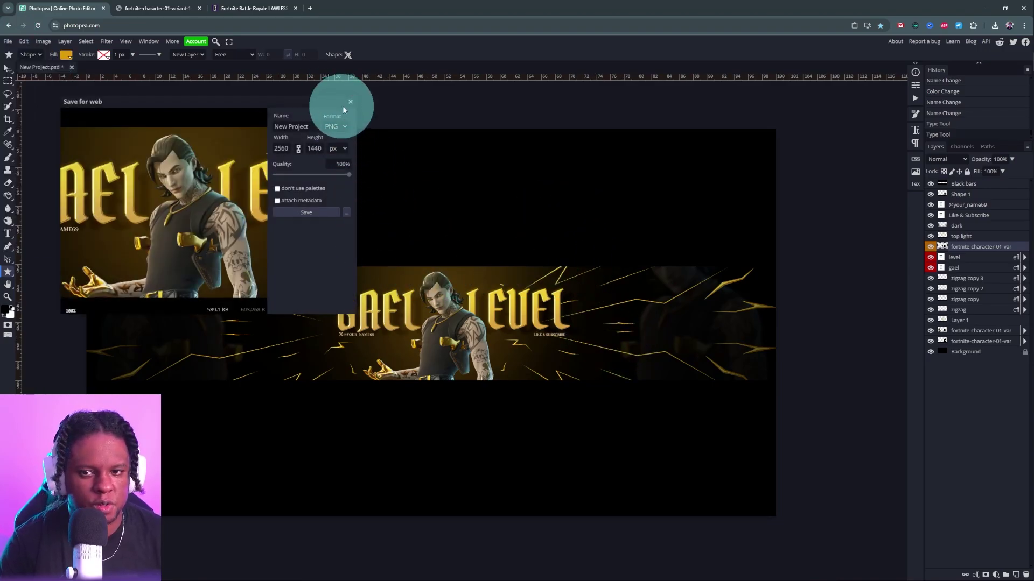